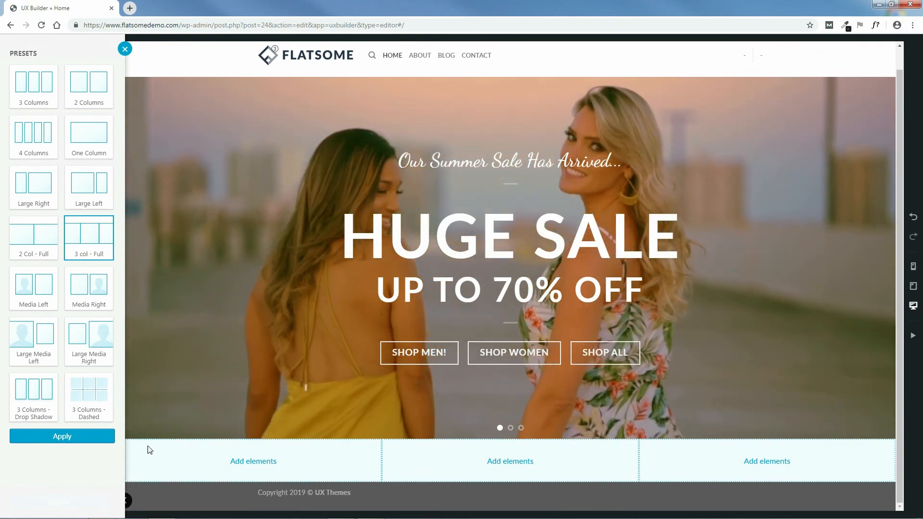
Step: Insert the '3 col - Full' row below the hero slider and label it Categories
{"action": "left_click", "coordinate": [60, 437]}
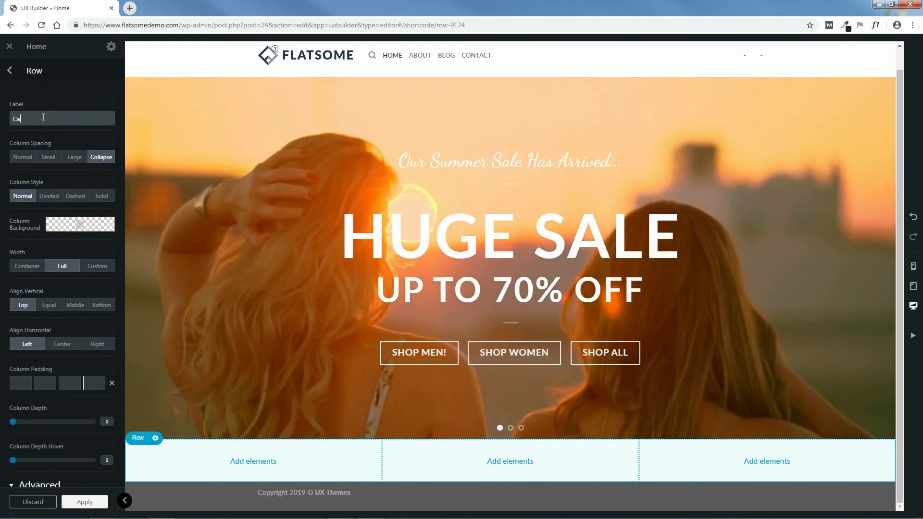
{"action": "left_click", "coordinate": [43, 118]}
{"action": "type", "text": "Categories"}
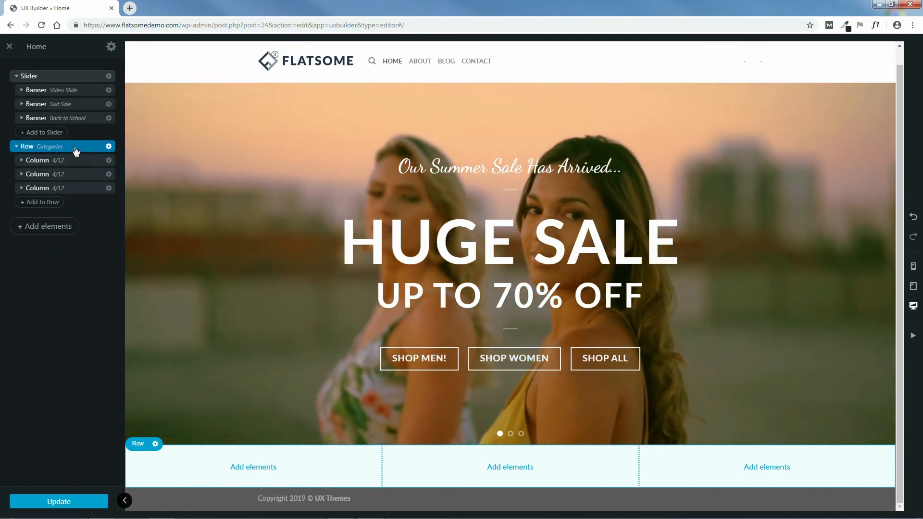
{"action": "left_click", "coordinate": [75, 151]}
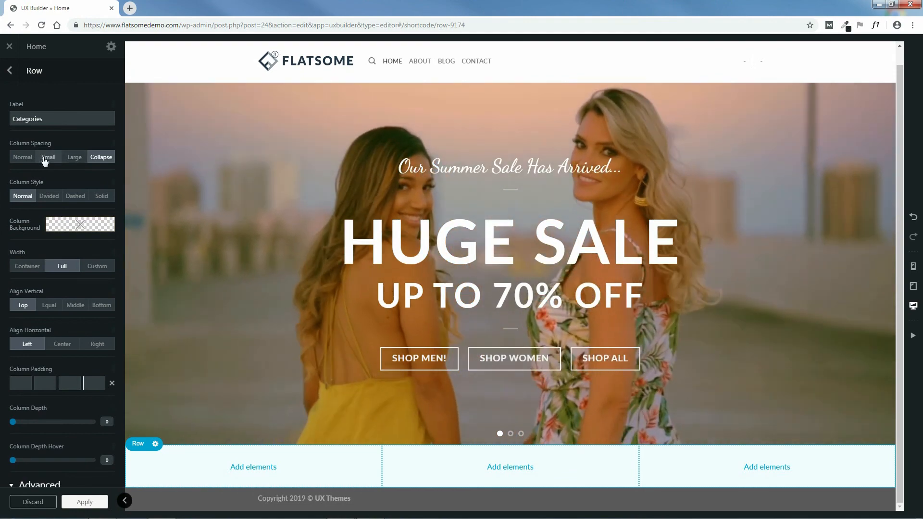
{"action": "left_click", "coordinate": [75, 159]}
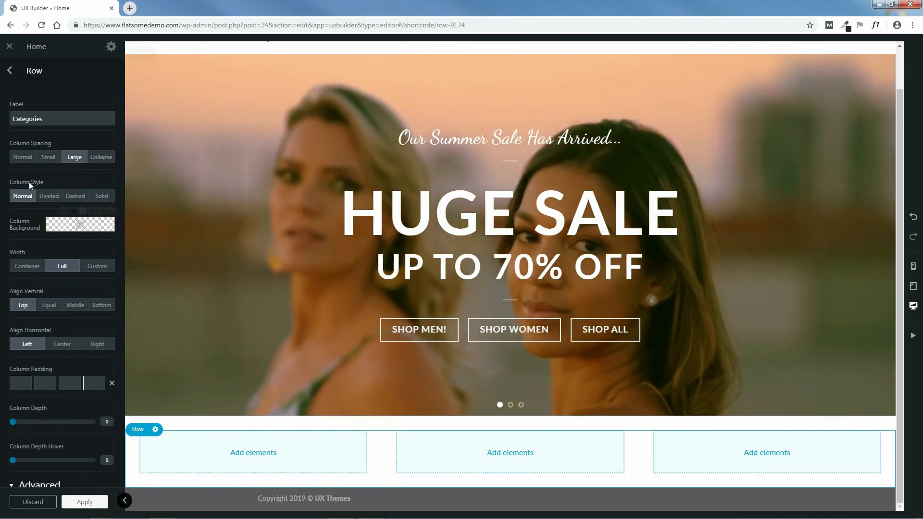
{"action": "left_click", "coordinate": [49, 157]}
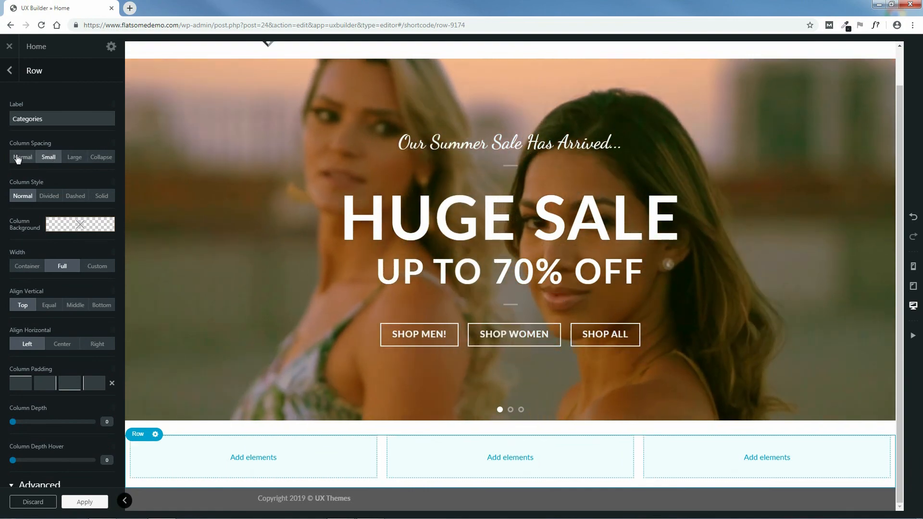
{"action": "left_click", "coordinate": [18, 157]}
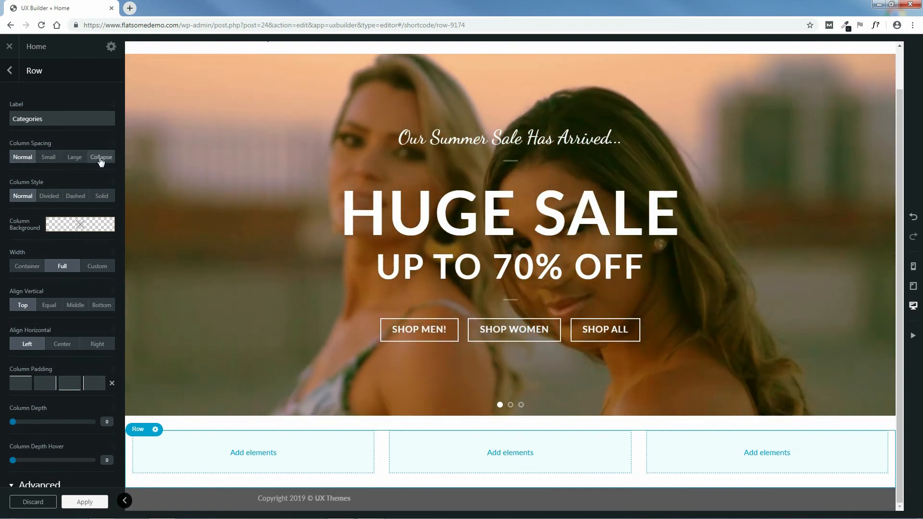
{"action": "left_click", "coordinate": [97, 158]}
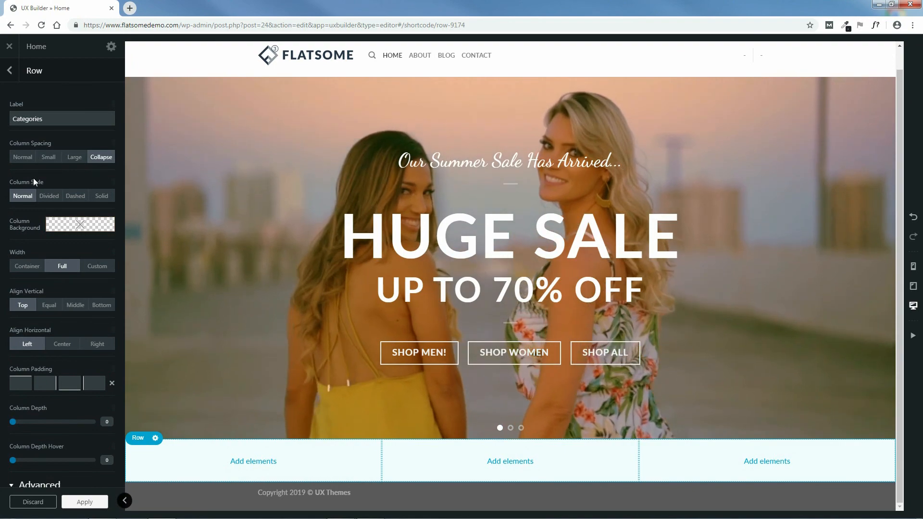
{"action": "left_click", "coordinate": [49, 197]}
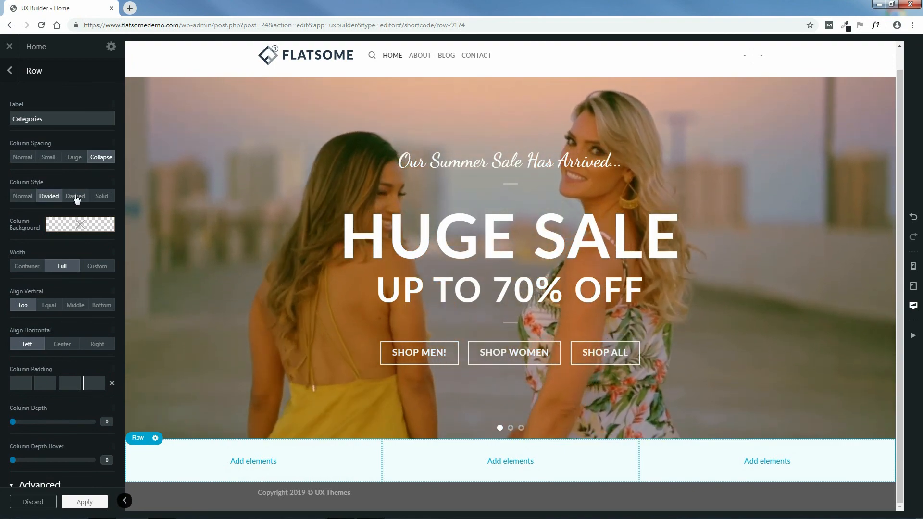
{"action": "left_click", "coordinate": [76, 197]}
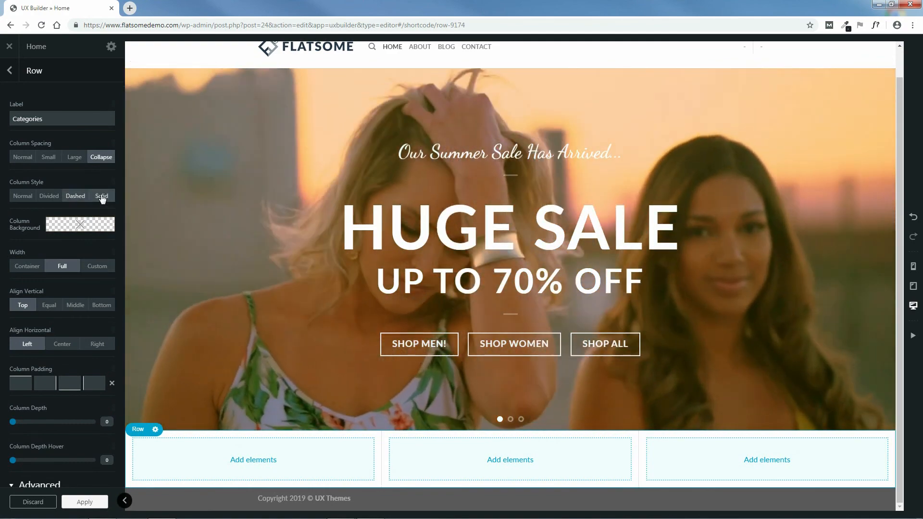
{"action": "left_click", "coordinate": [101, 197]}
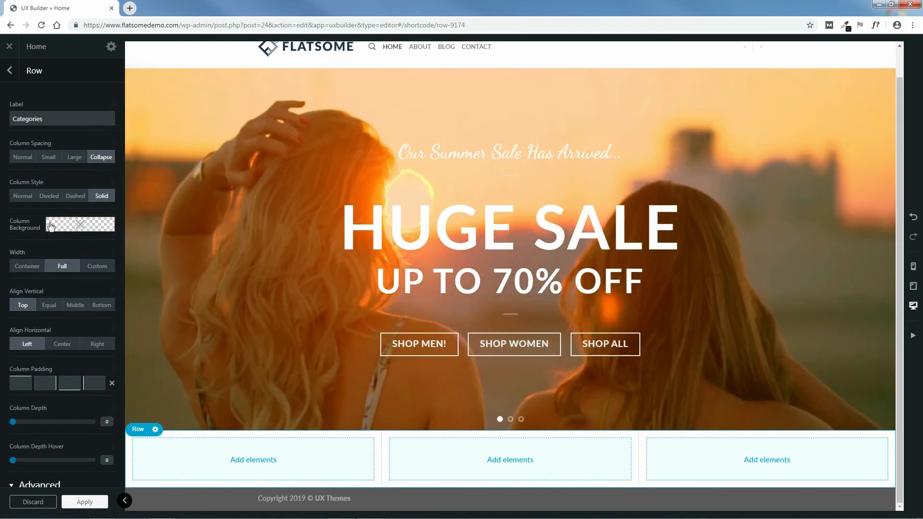
{"action": "left_click", "coordinate": [27, 196]}
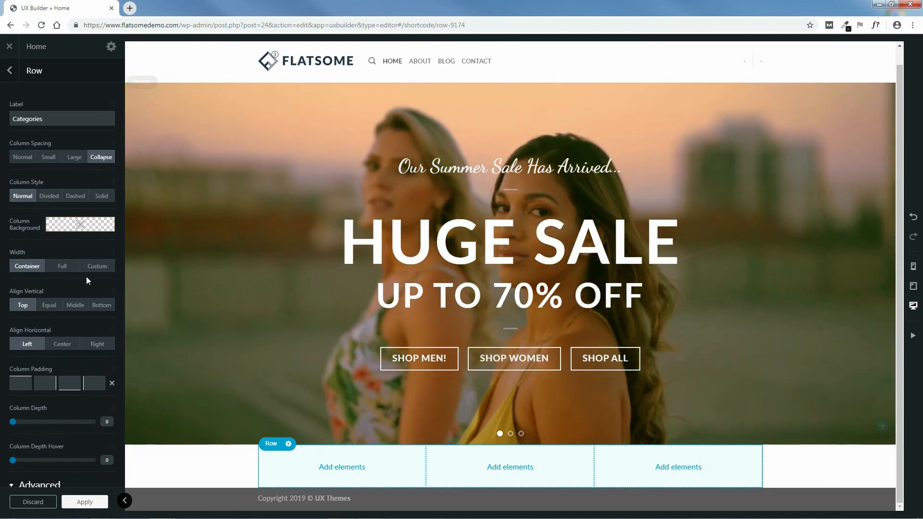
{"action": "left_click", "coordinate": [97, 268]}
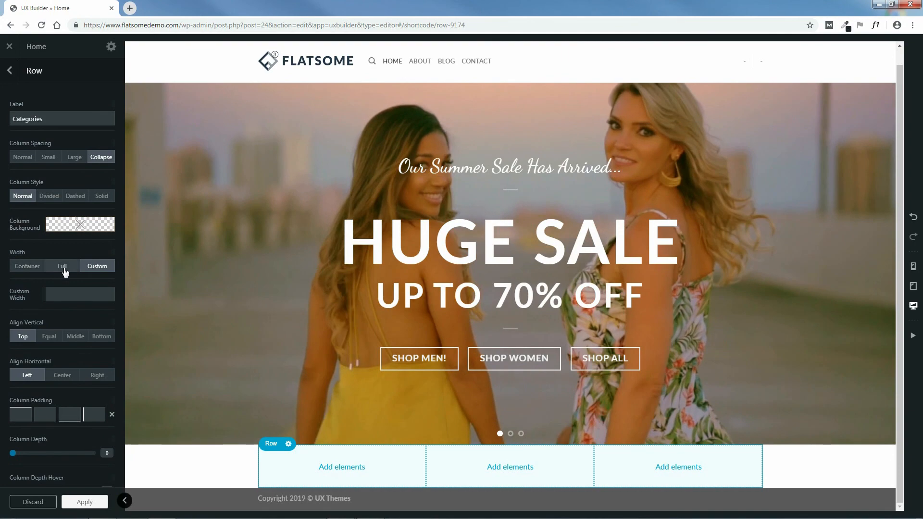
{"action": "left_click", "coordinate": [63, 265]}
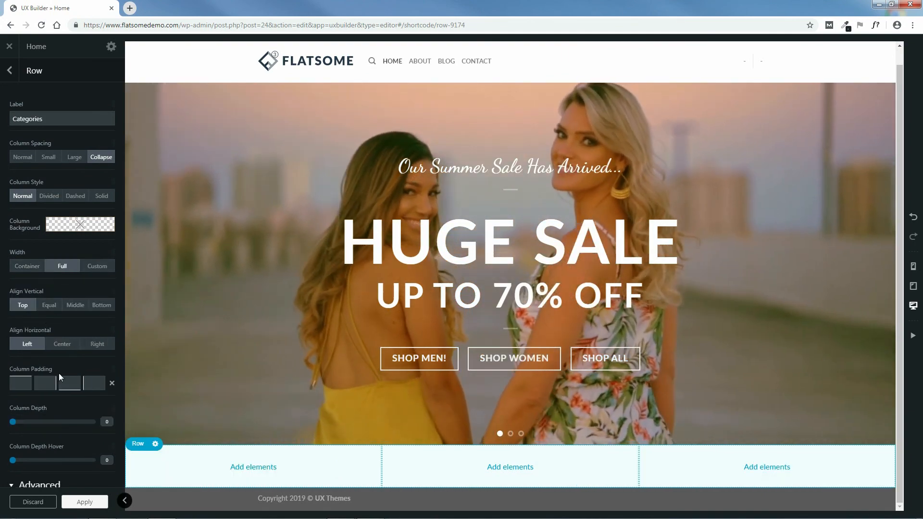
{"action": "scroll", "coordinate": [109, 356], "scroll_direction": "down", "scroll_amount": 2}
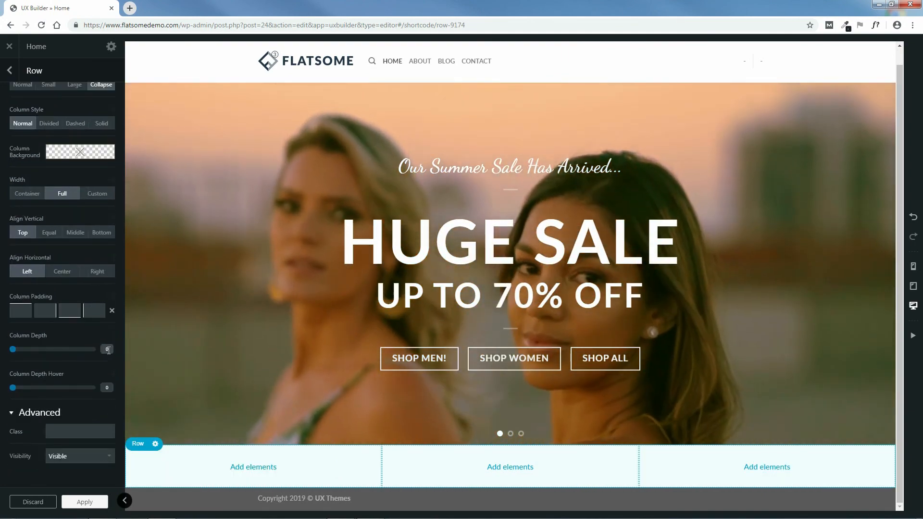
{"action": "scroll", "coordinate": [108, 351], "scroll_direction": "up", "scroll_amount": 2}
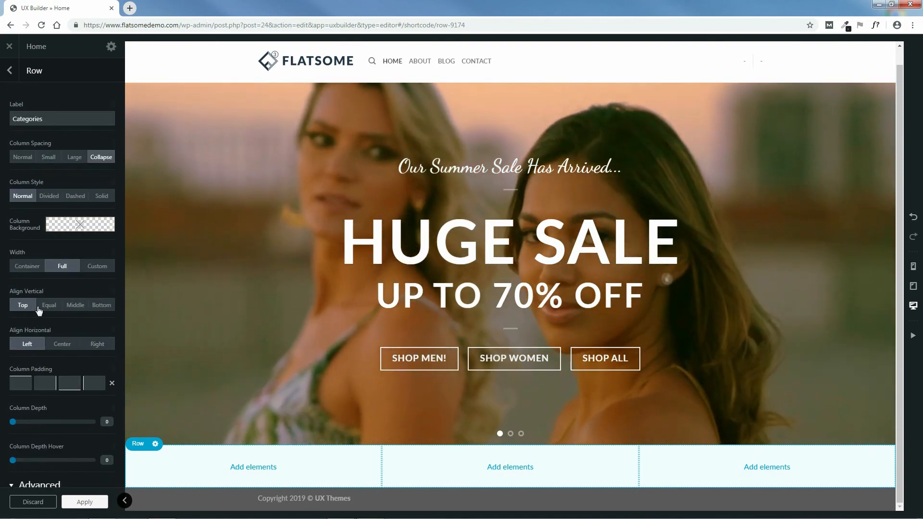
{"action": "left_click", "coordinate": [49, 306]}
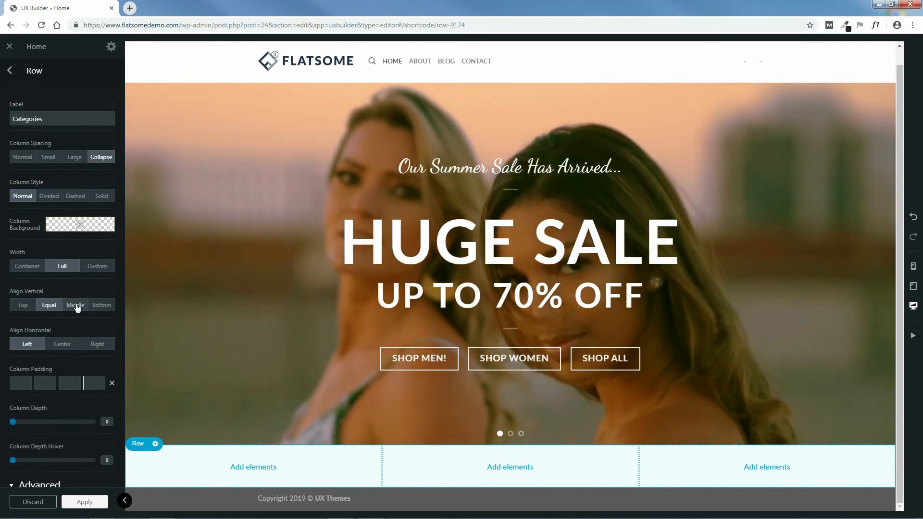
{"action": "left_click", "coordinate": [76, 306]}
{"action": "left_click", "coordinate": [102, 305]}
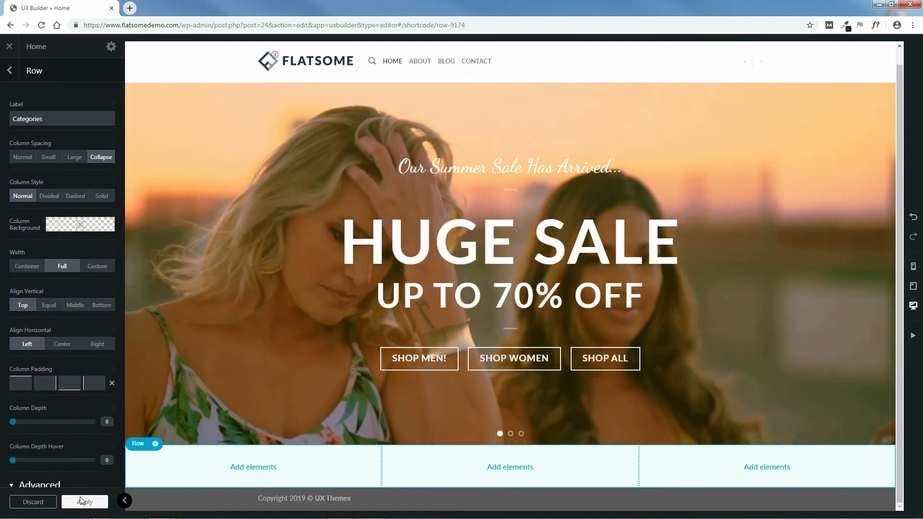
{"action": "left_click", "coordinate": [83, 502]}
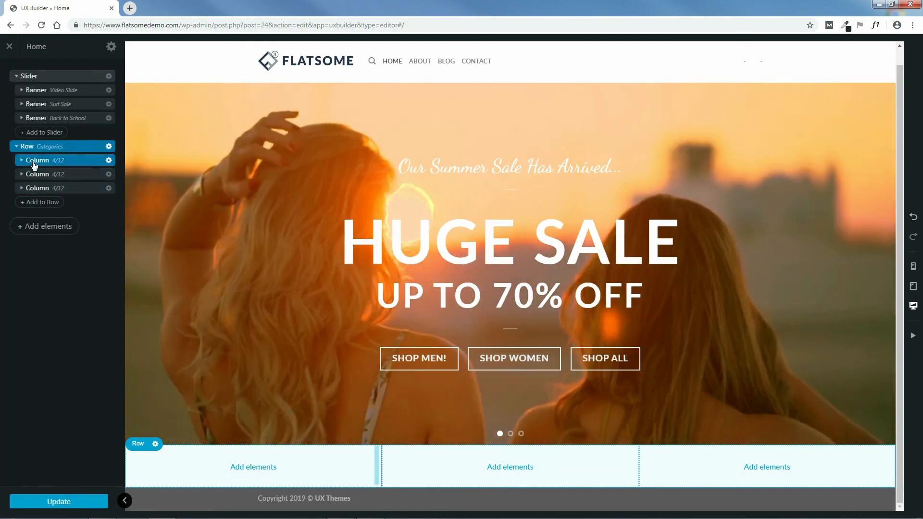
{"action": "left_click", "coordinate": [75, 162]}
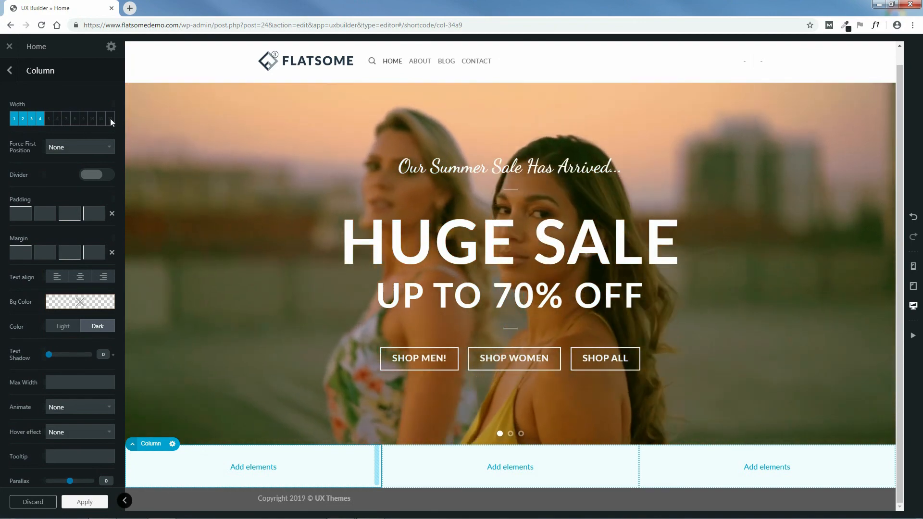
{"action": "left_click", "coordinate": [110, 119]}
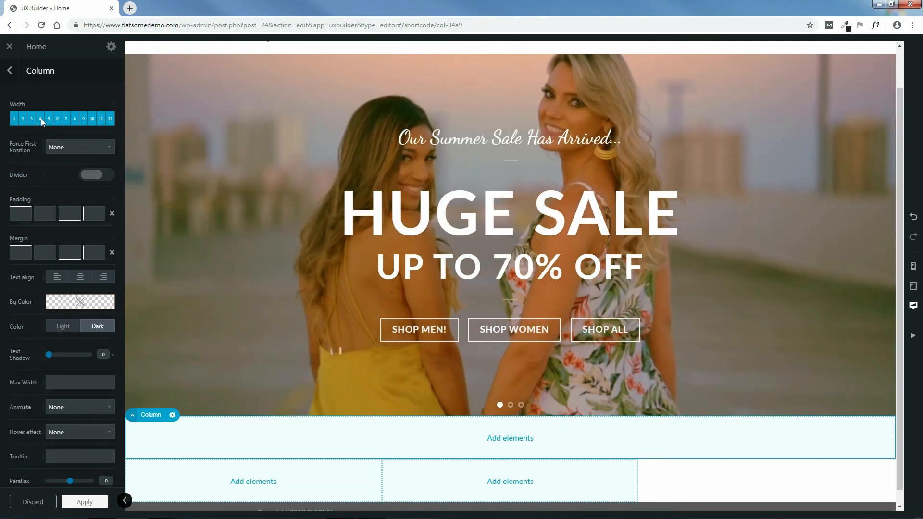
{"action": "left_click", "coordinate": [41, 119]}
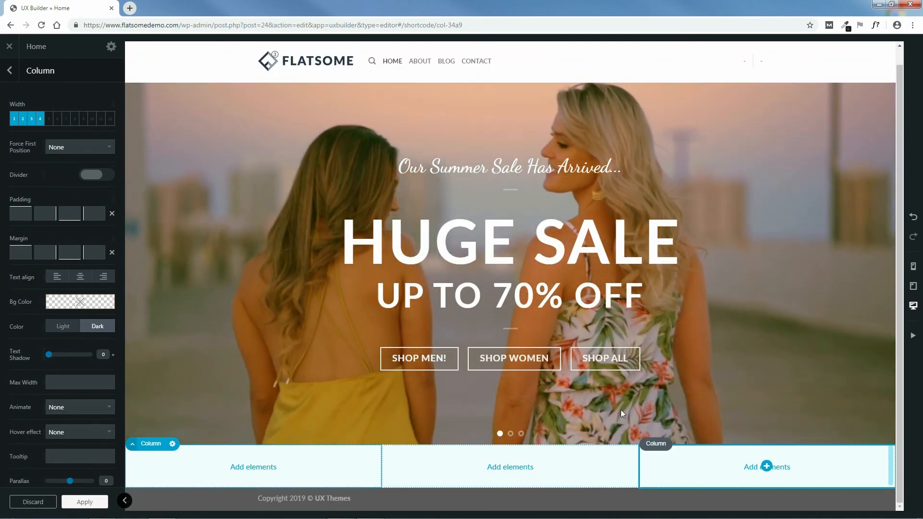
{"action": "left_click", "coordinate": [57, 118]}
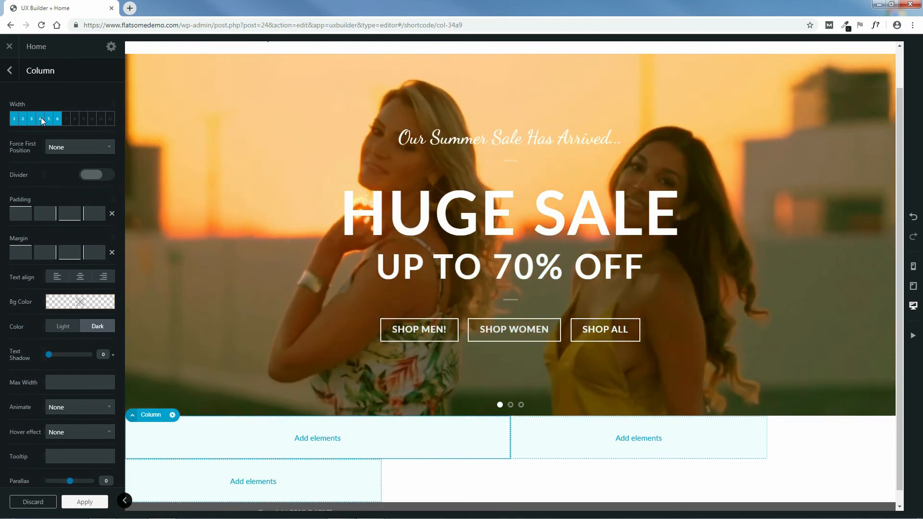
{"action": "left_click", "coordinate": [40, 118]}
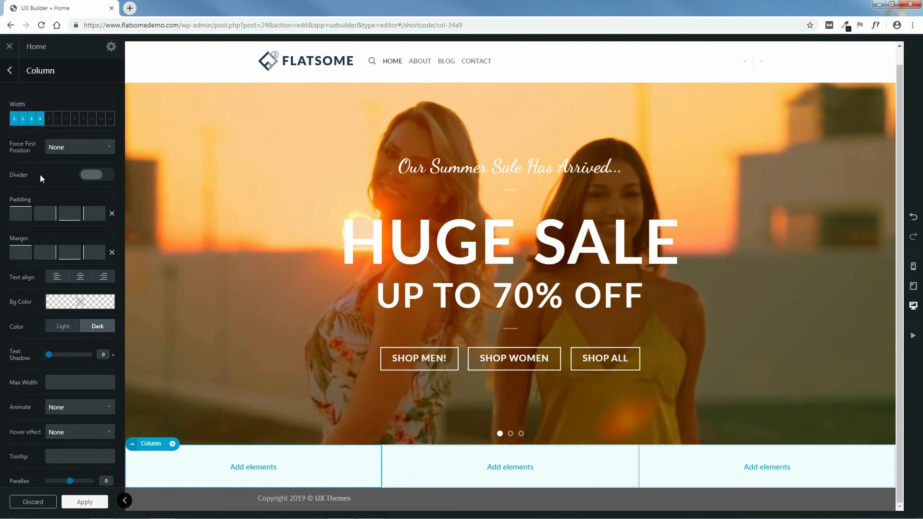
{"action": "left_click", "coordinate": [92, 176]}
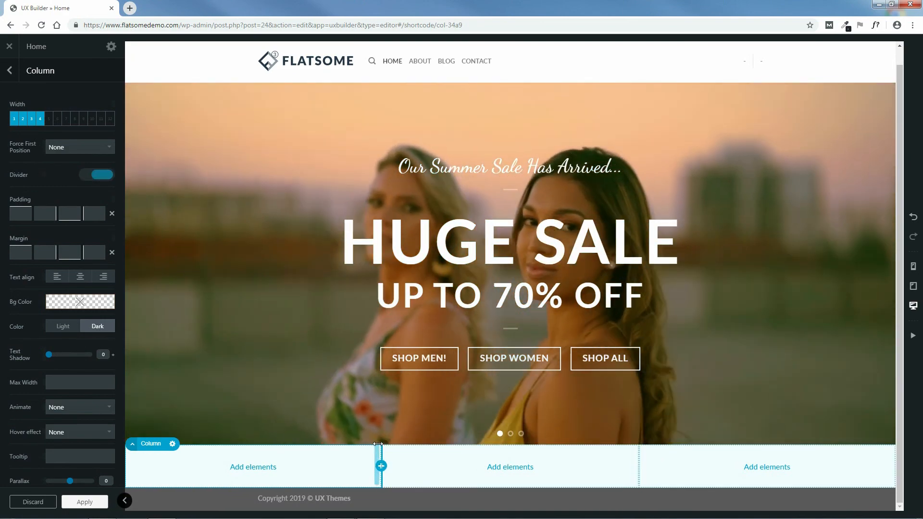
{"action": "left_click", "coordinate": [100, 176]}
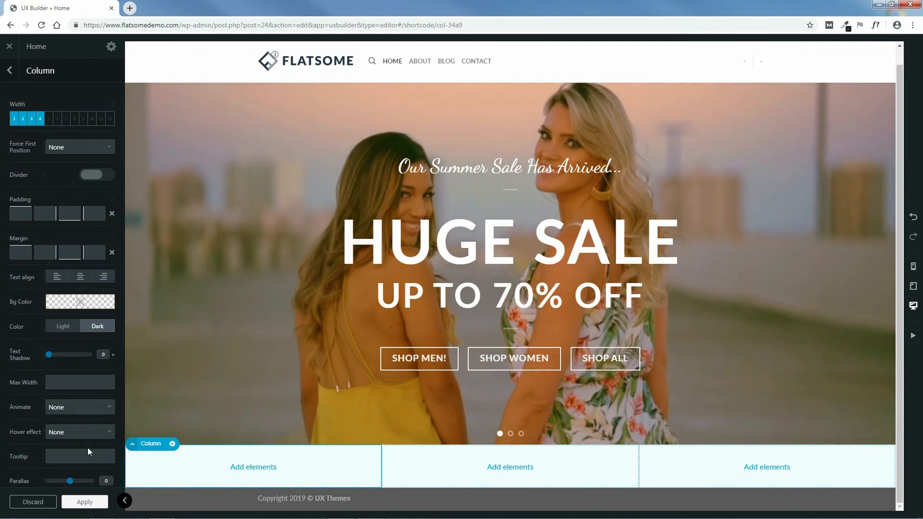
{"action": "left_click", "coordinate": [85, 500]}
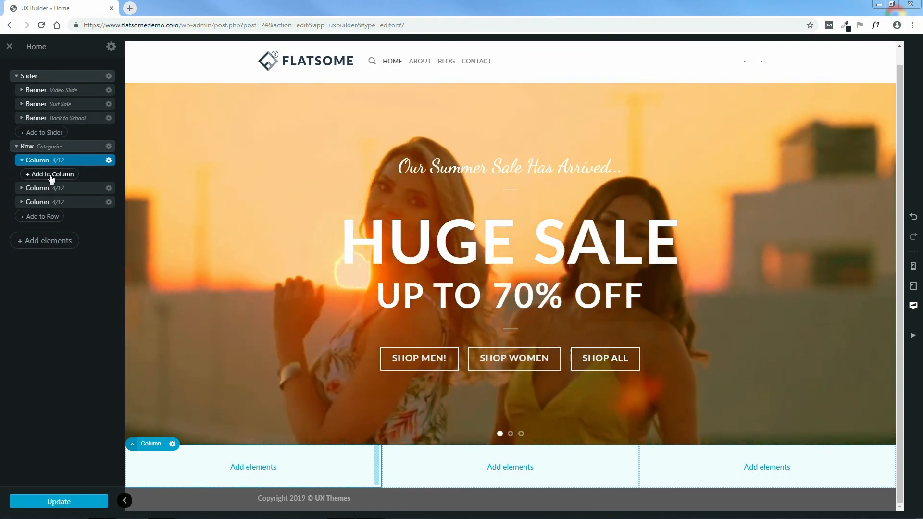
Step: Add a Simple Center banner to the first column, then advance the slider to Suit Sale
{"action": "left_click", "coordinate": [53, 176]}
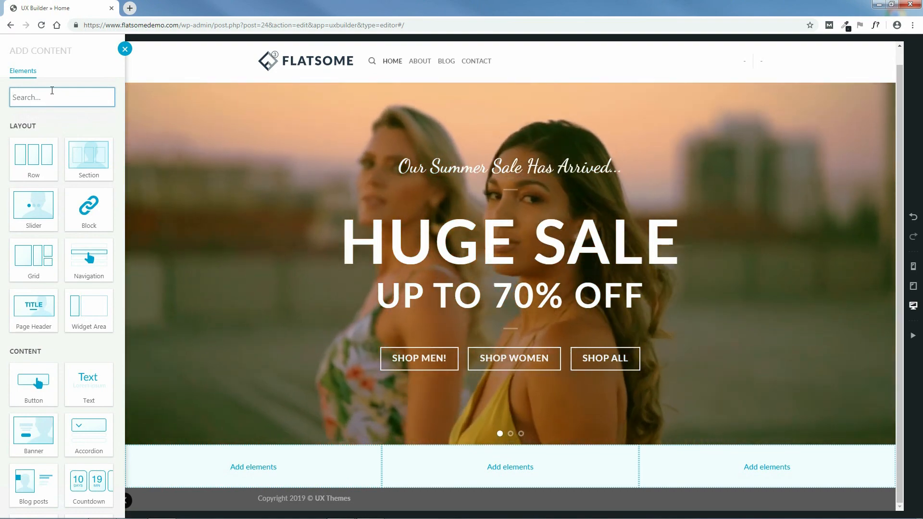
{"action": "type", "text": "bann"}
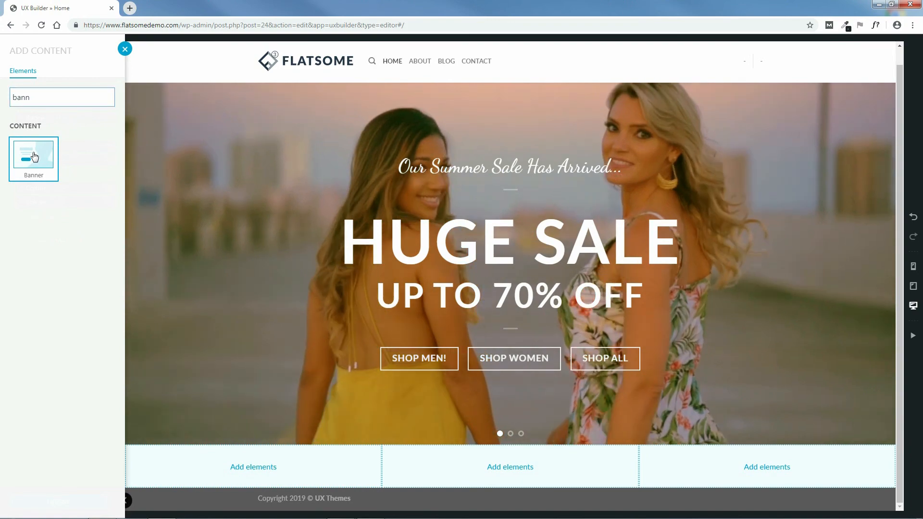
{"action": "left_click", "coordinate": [33, 154]}
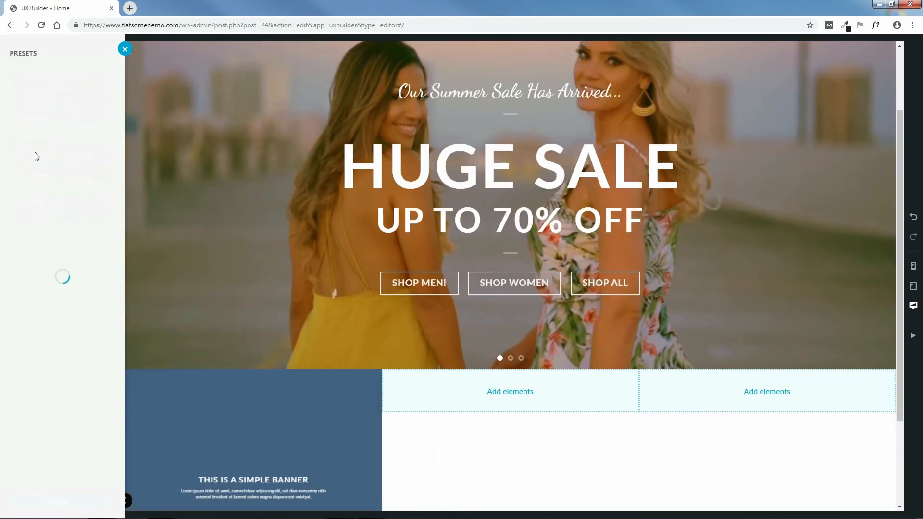
{"action": "left_click", "coordinate": [95, 105]}
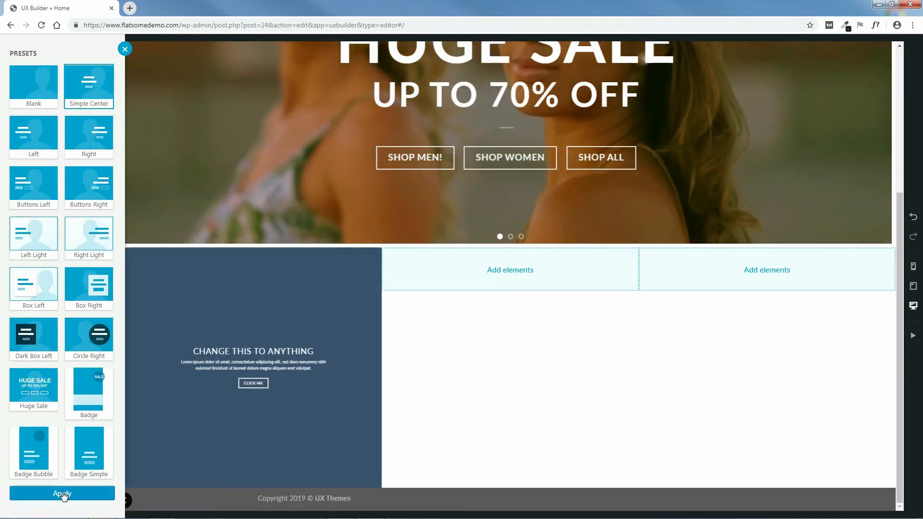
{"action": "left_click", "coordinate": [62, 494]}
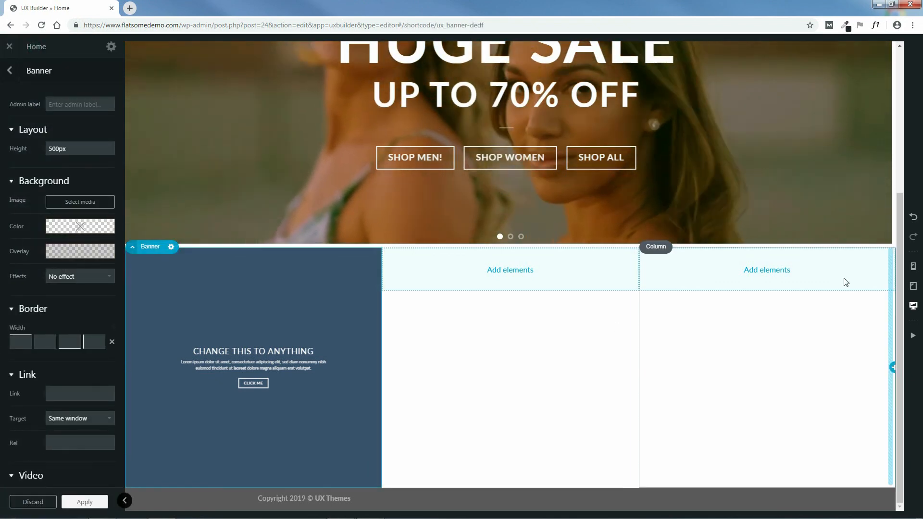
{"action": "left_click_drag", "start_coordinate": [902, 244], "coordinate": [893, 100]}
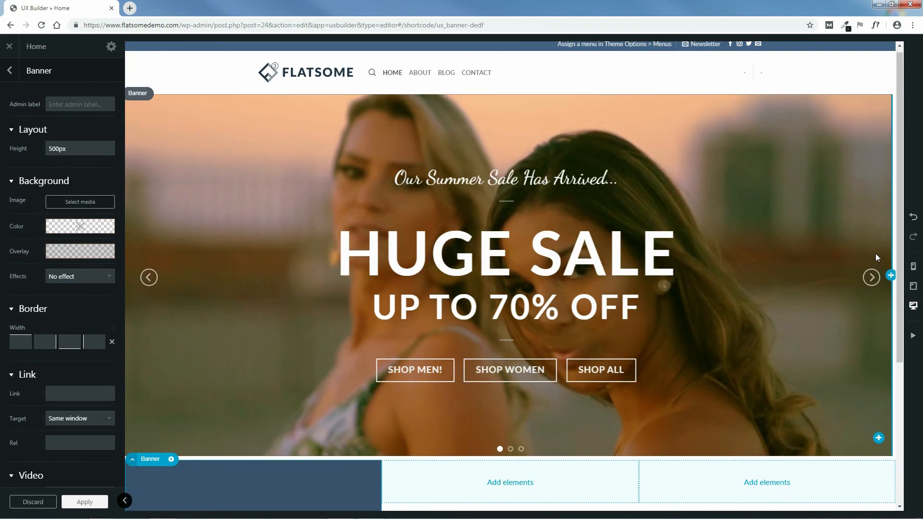
{"action": "left_click", "coordinate": [872, 279]}
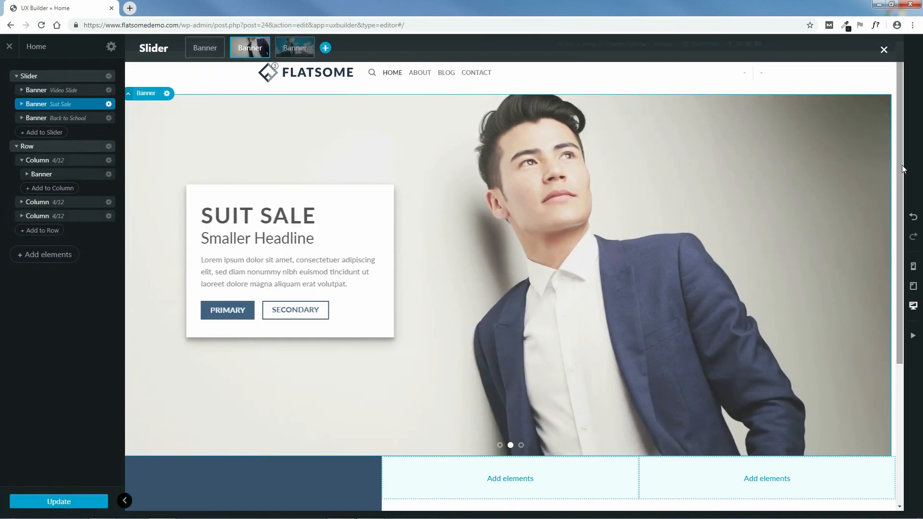
Step: Open the dark first-column banner's settings and set its admin label to Women's Clothing
{"action": "left_click_drag", "start_coordinate": [901, 170], "coordinate": [910, 323]}
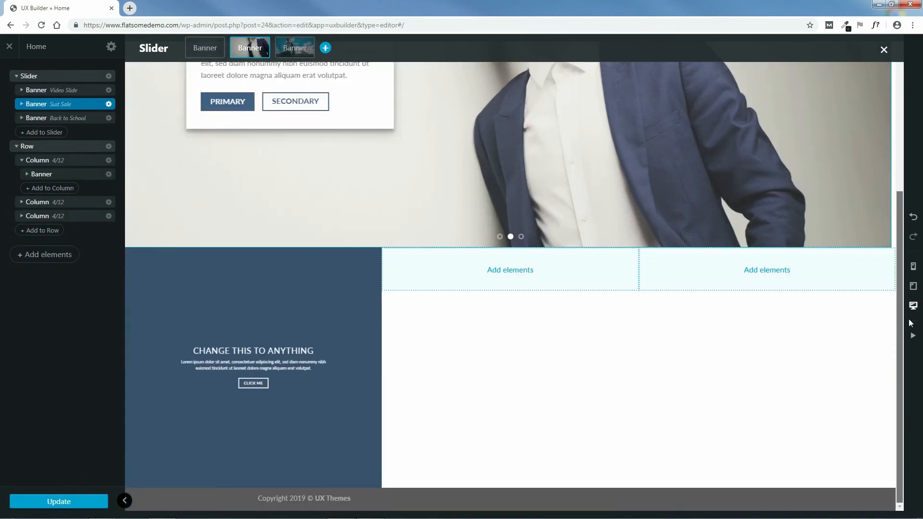
{"action": "left_click", "coordinate": [196, 301]}
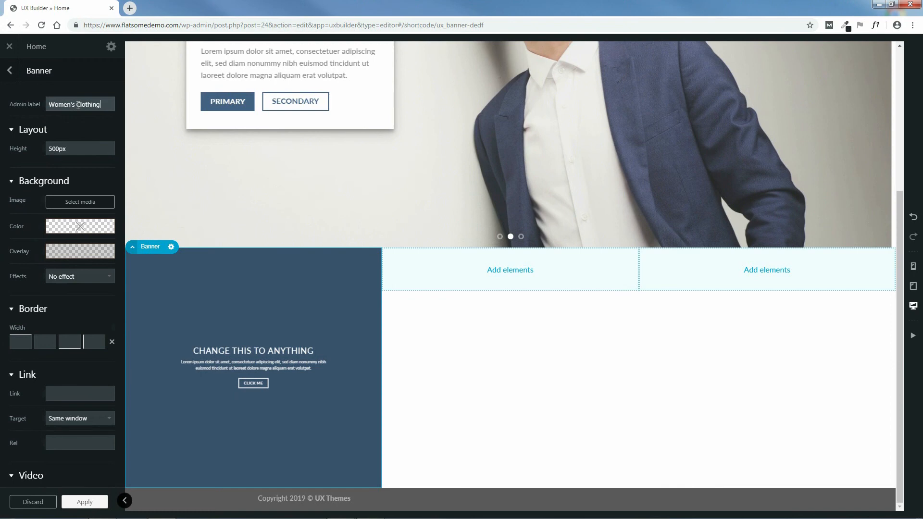
Step: Upload girl-1828536_640.jpg as the banner background and set its height to 16:9 (56.25%)
{"action": "left_click", "coordinate": [81, 203]}
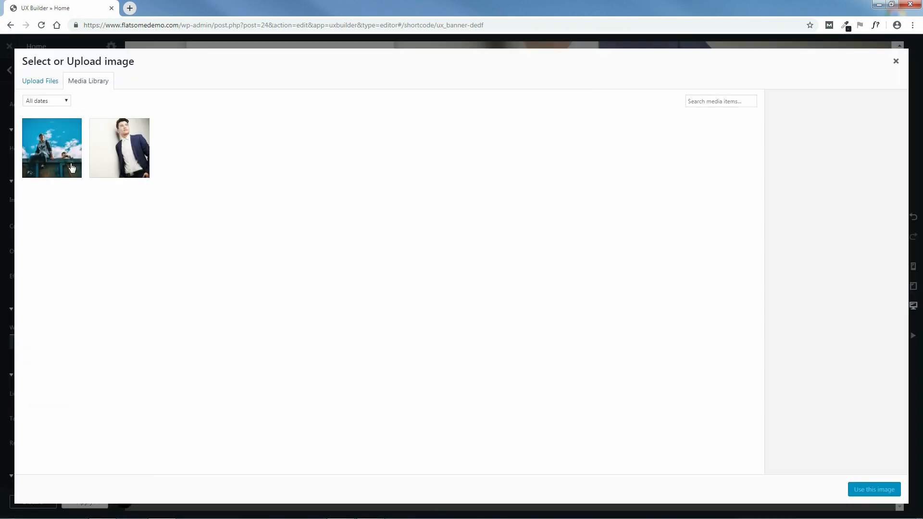
{"action": "left_click", "coordinate": [42, 82]}
{"action": "left_click", "coordinate": [461, 256]}
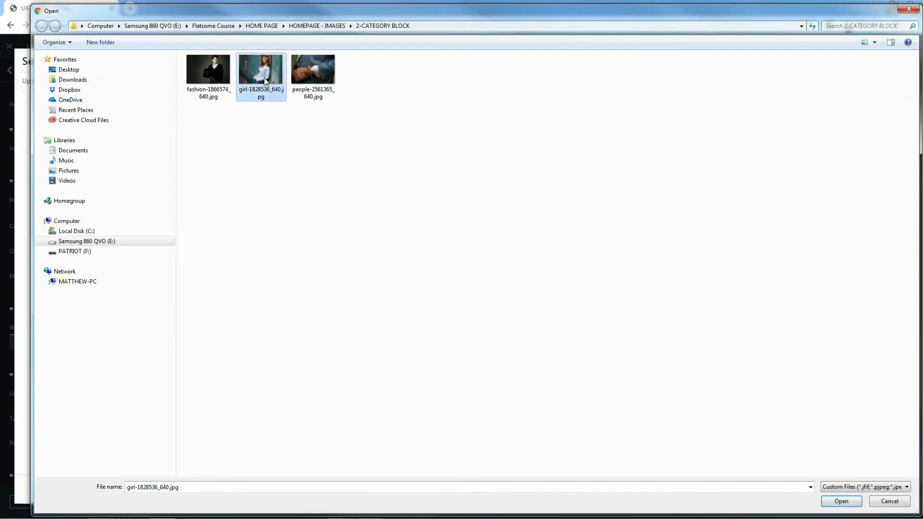
{"action": "left_click", "coordinate": [845, 503]}
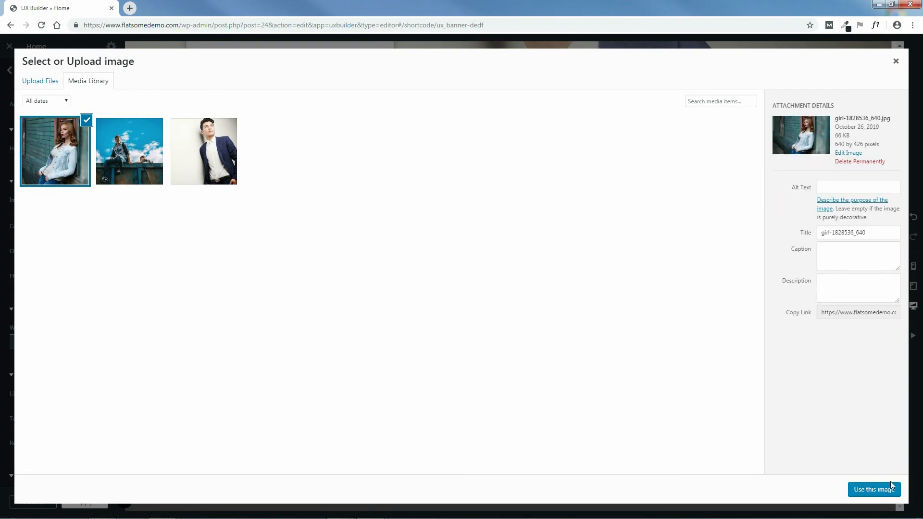
{"action": "left_click", "coordinate": [881, 490]}
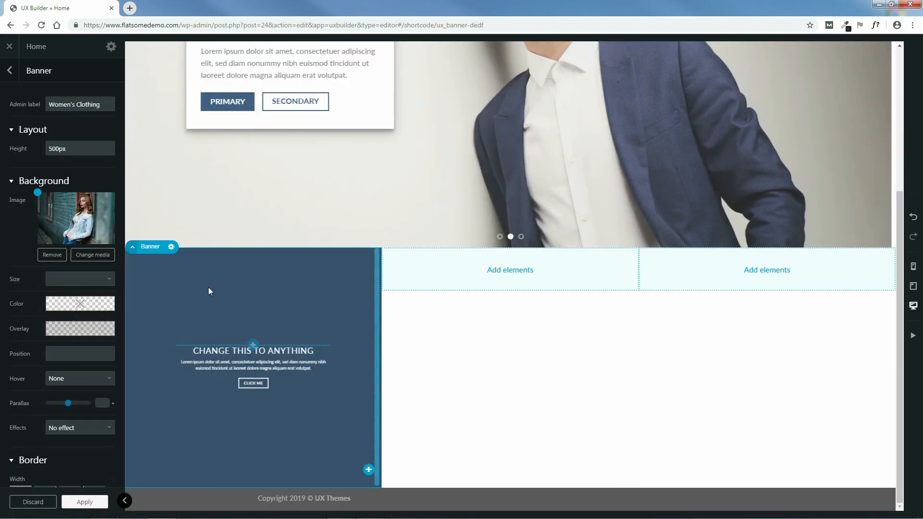
{"action": "mouse_move", "coordinate": [54, 145]}
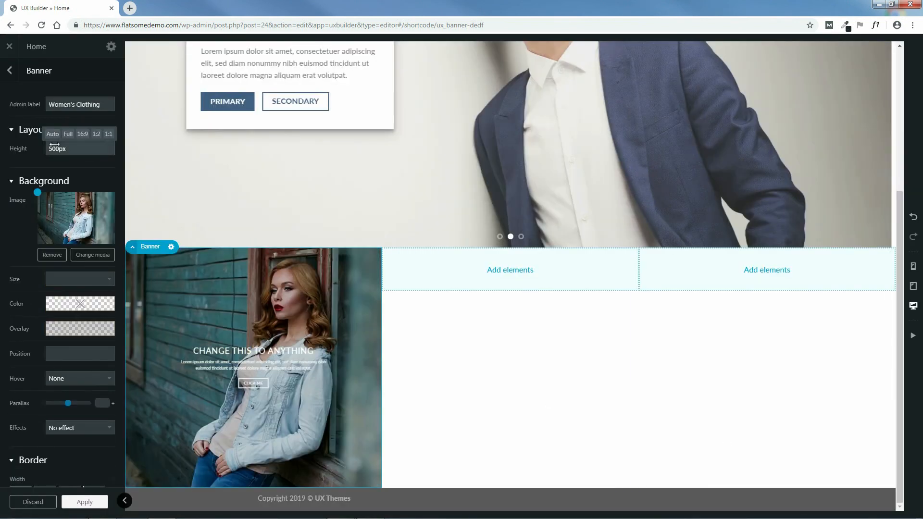
{"action": "left_click", "coordinate": [82, 135]}
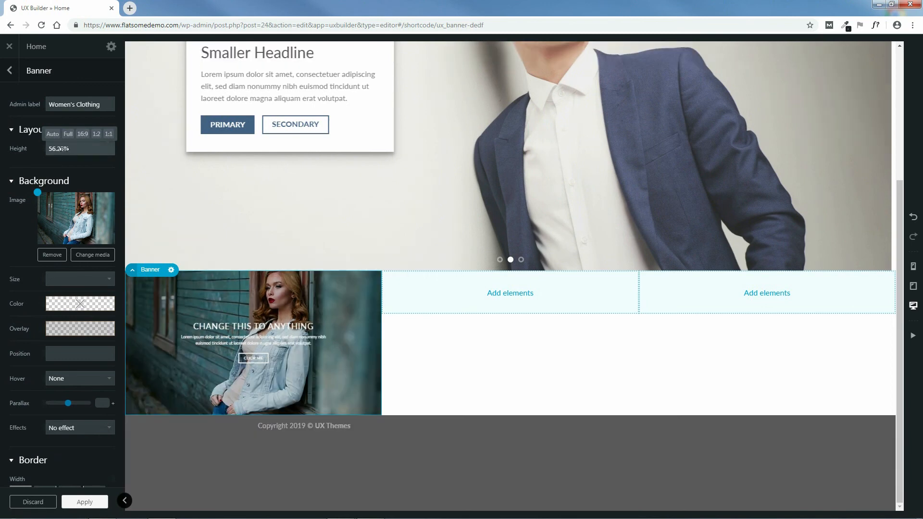
Step: Set the banner height to 65%, image size Original and image position top
{"action": "left_click_drag", "start_coordinate": [61, 150], "coordinate": [69, 149]}
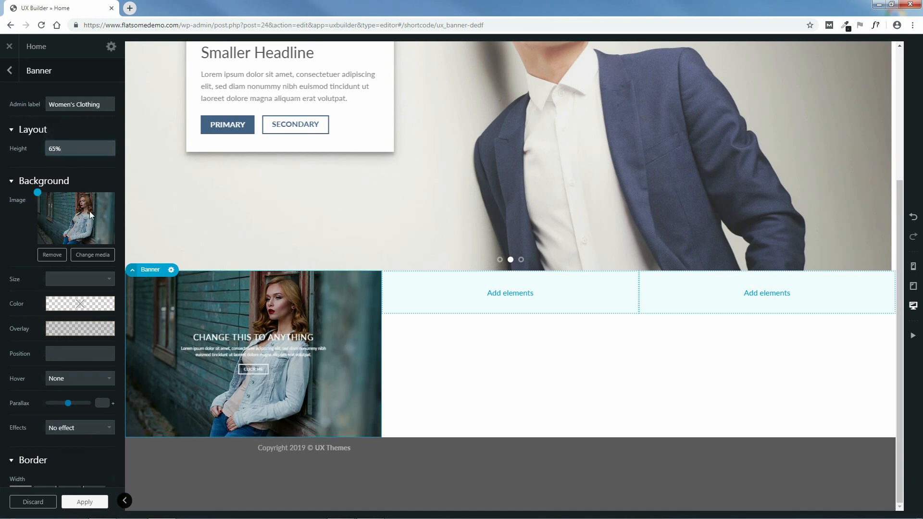
{"action": "left_click", "coordinate": [79, 282]}
{"action": "left_click", "coordinate": [77, 291]}
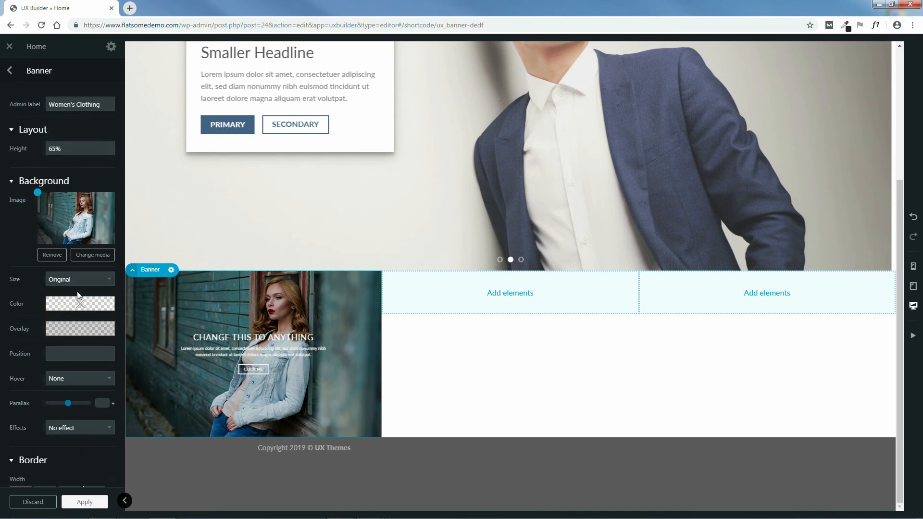
{"action": "left_click", "coordinate": [83, 349]}
{"action": "type", "text": "to"}
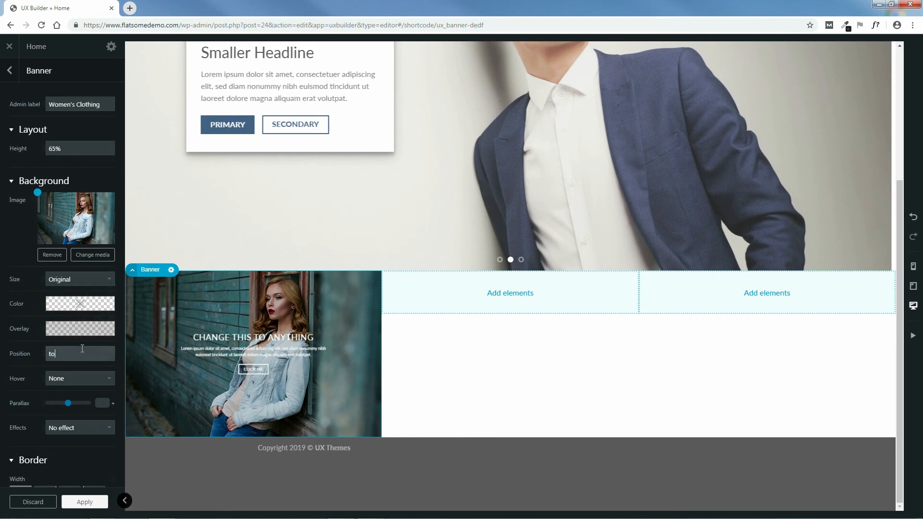
{"action": "type", "text": "p"}
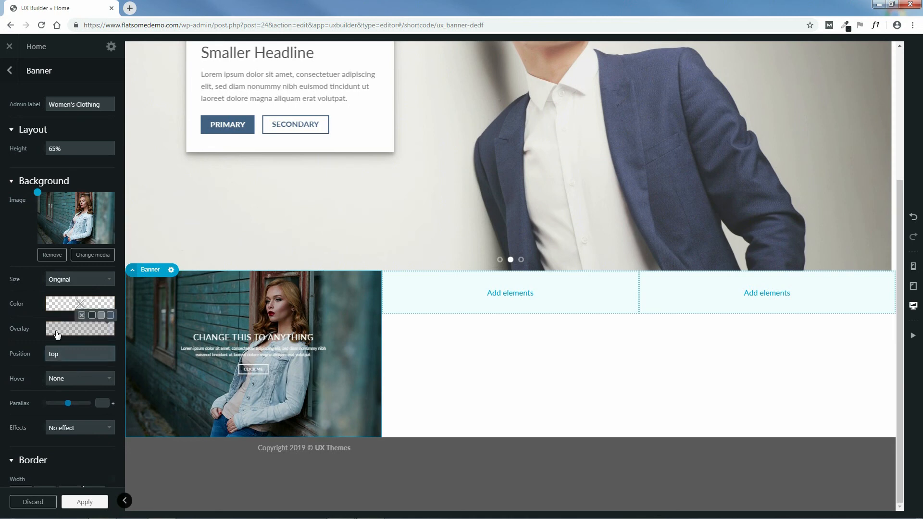
Step: Add a black overlay at about 0.35 alpha with a Remove Overlay hover effect, and apply
{"action": "left_click", "coordinate": [93, 317]}
{"action": "left_click", "coordinate": [91, 331]}
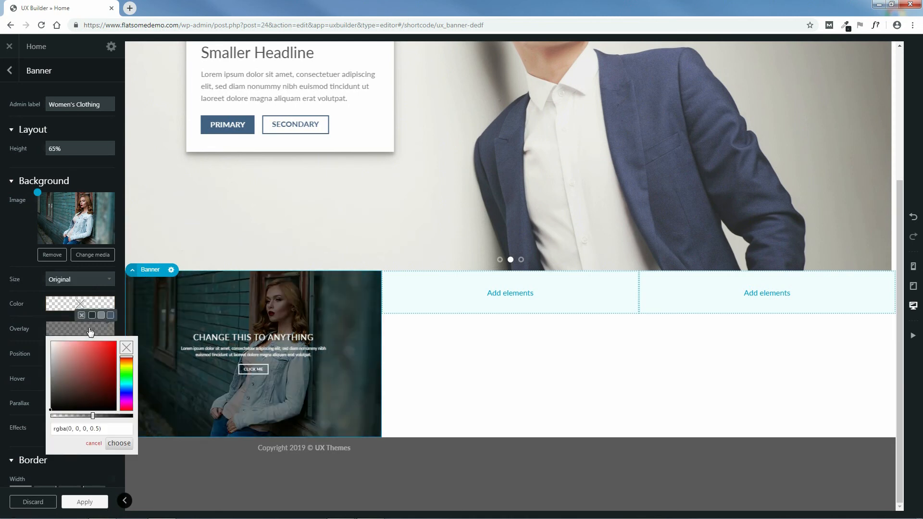
{"action": "left_click_drag", "start_coordinate": [93, 417], "coordinate": [81, 418]}
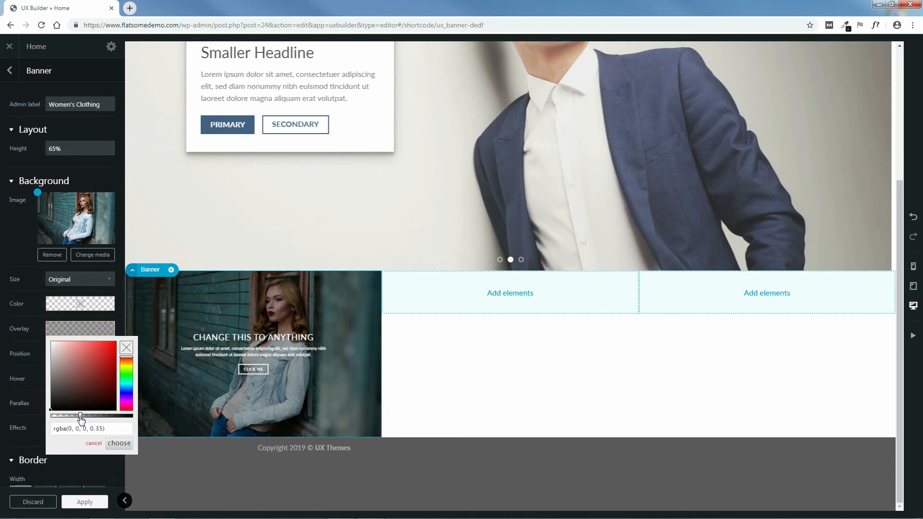
{"action": "left_click", "coordinate": [118, 445]}
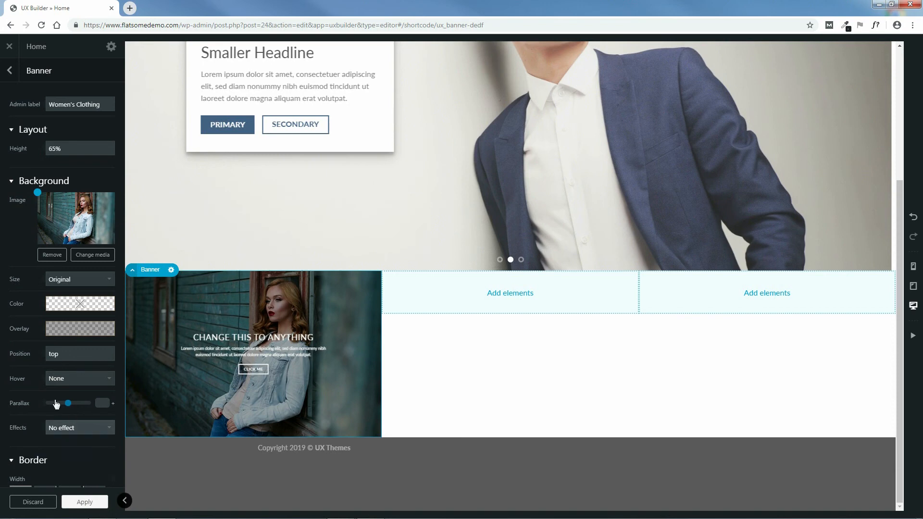
{"action": "left_click", "coordinate": [76, 379]}
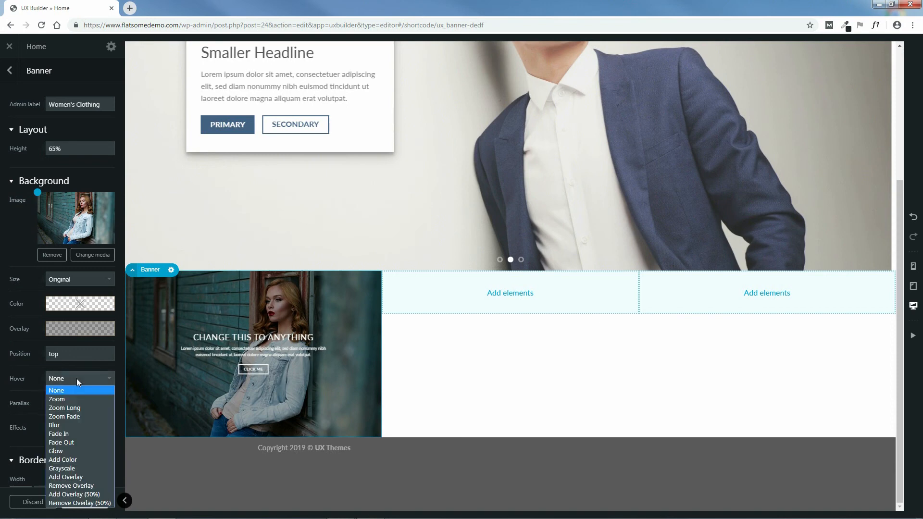
{"action": "left_click", "coordinate": [72, 486]}
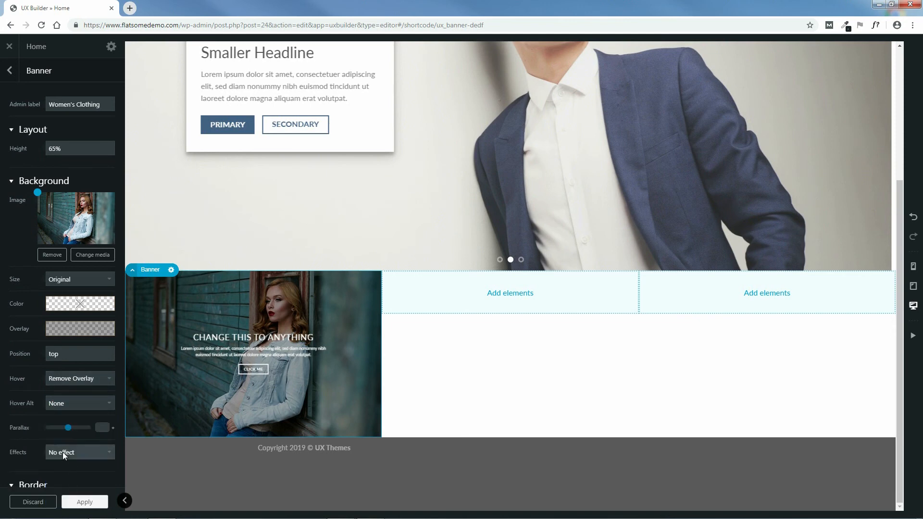
{"action": "scroll", "coordinate": [195, 325], "scroll_direction": "up", "scroll_amount": 1}
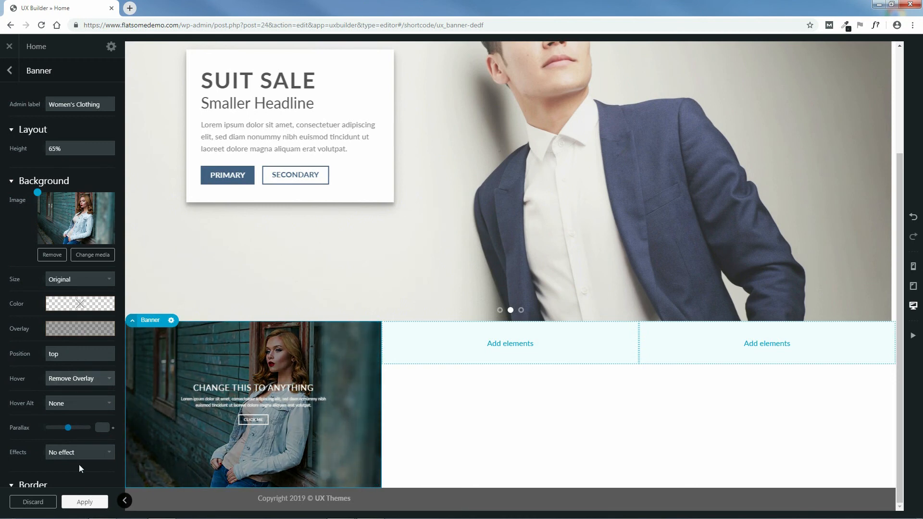
{"action": "left_click", "coordinate": [85, 503]}
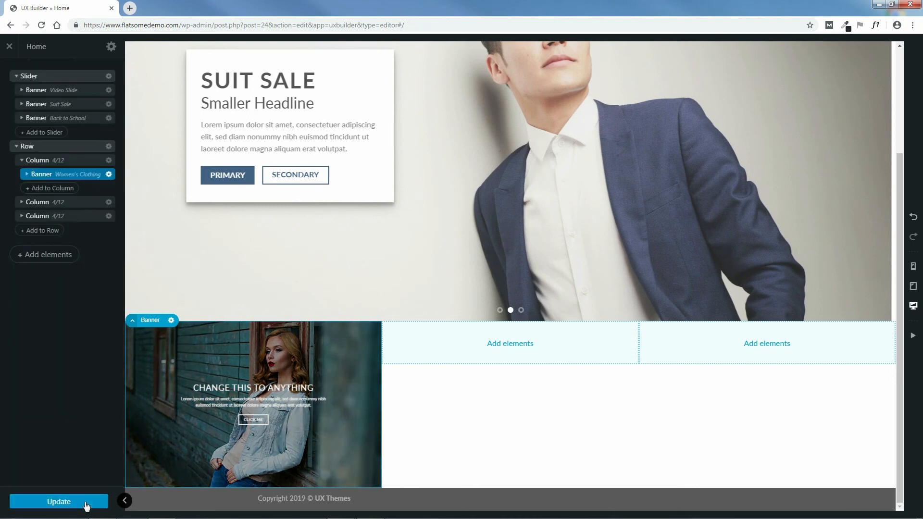
Step: Save the page, then set the banner's text box width to 100% and scale to 175%
{"action": "left_click", "coordinate": [56, 501]}
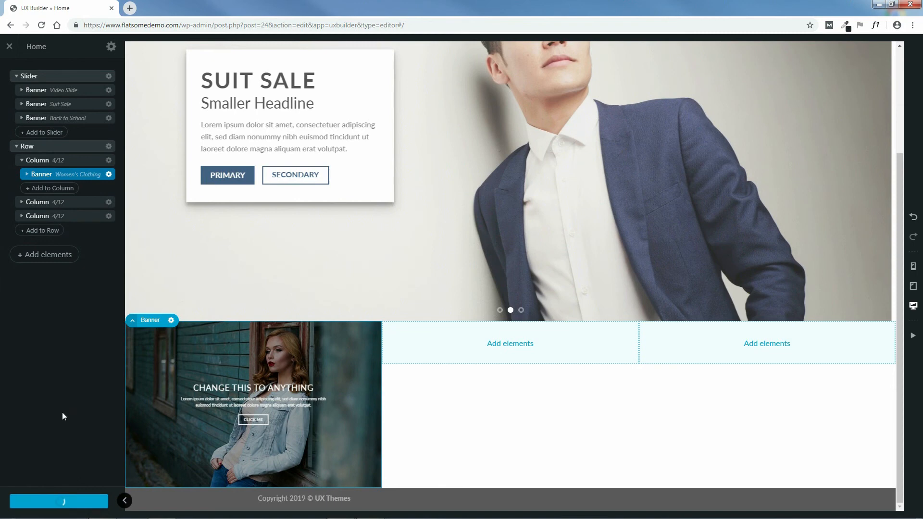
{"action": "left_click", "coordinate": [28, 175]}
{"action": "left_click", "coordinate": [48, 190]}
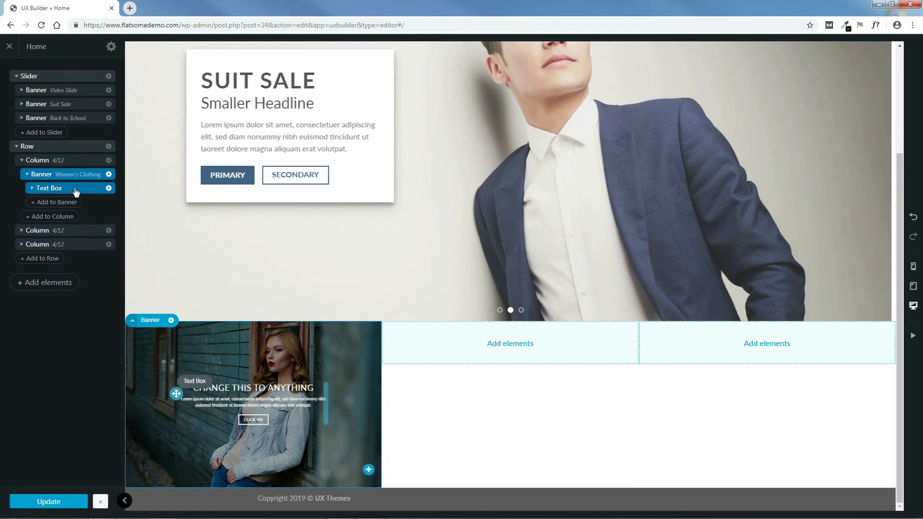
{"action": "left_click", "coordinate": [75, 188]}
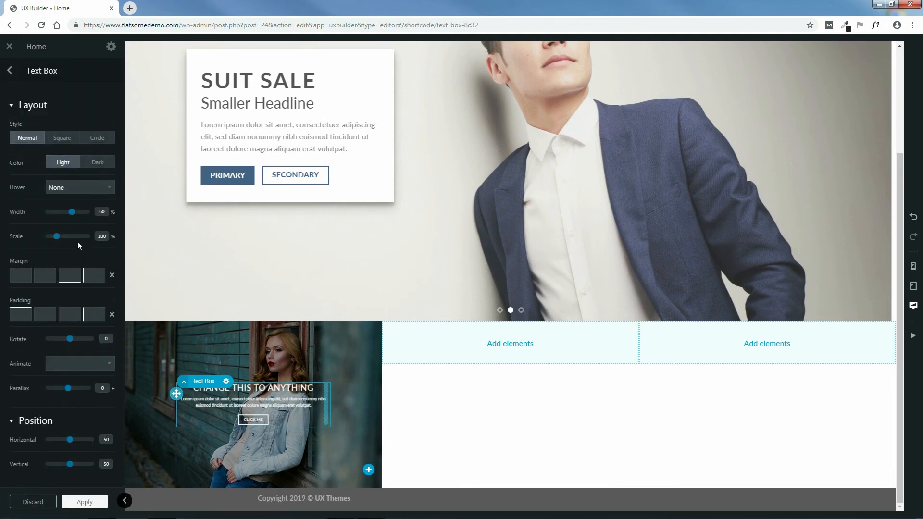
{"action": "left_click_drag", "start_coordinate": [75, 217], "coordinate": [92, 219]}
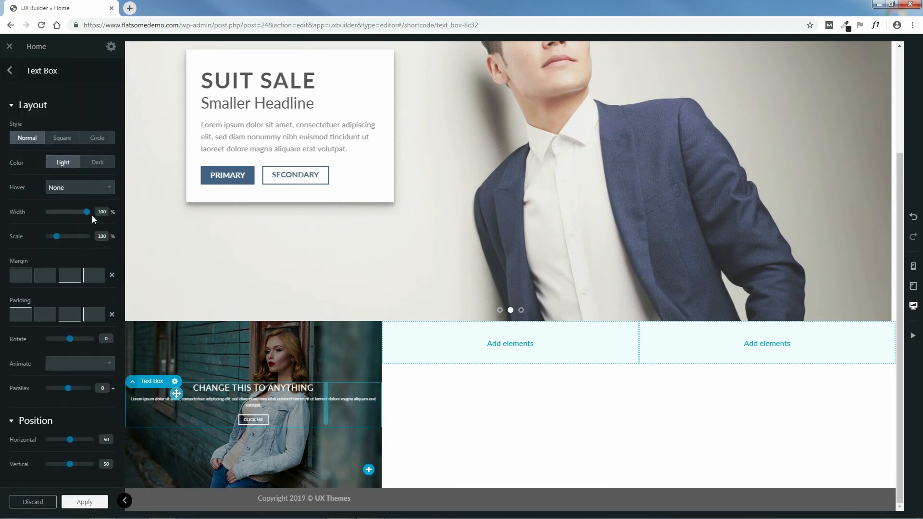
{"action": "left_click_drag", "start_coordinate": [57, 240], "coordinate": [64, 237]}
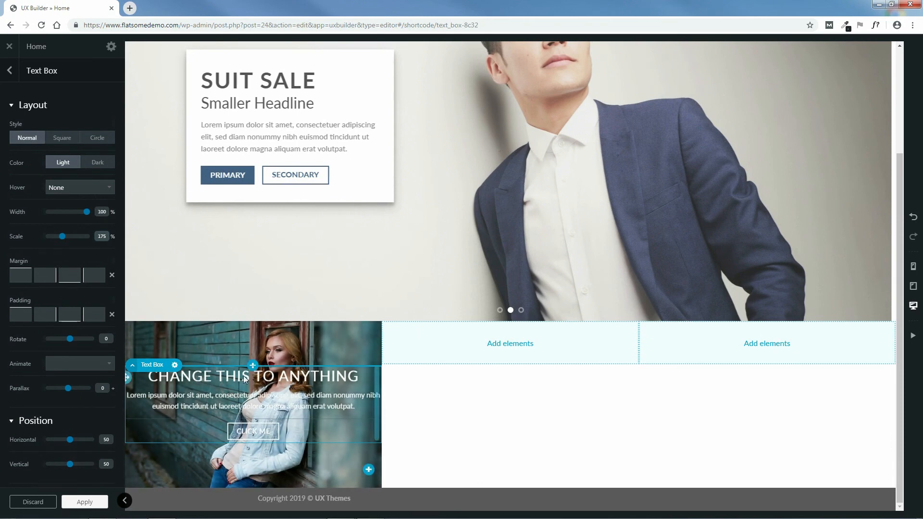
Step: Replace the banner heading with a bold WOMEN'S CLOTHING
{"action": "double_click", "coordinate": [221, 376]}
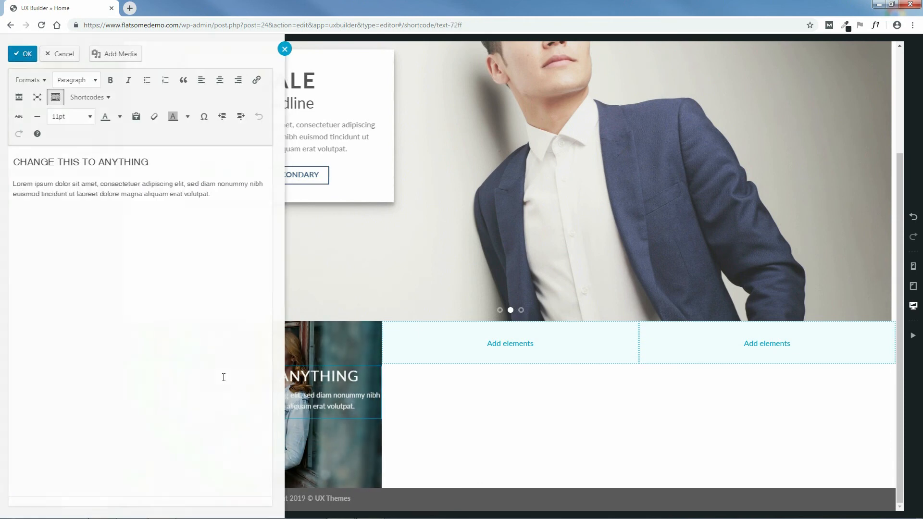
{"action": "left_click_drag", "start_coordinate": [154, 164], "coordinate": [19, 166]}
{"action": "key", "text": "BackSpace"}
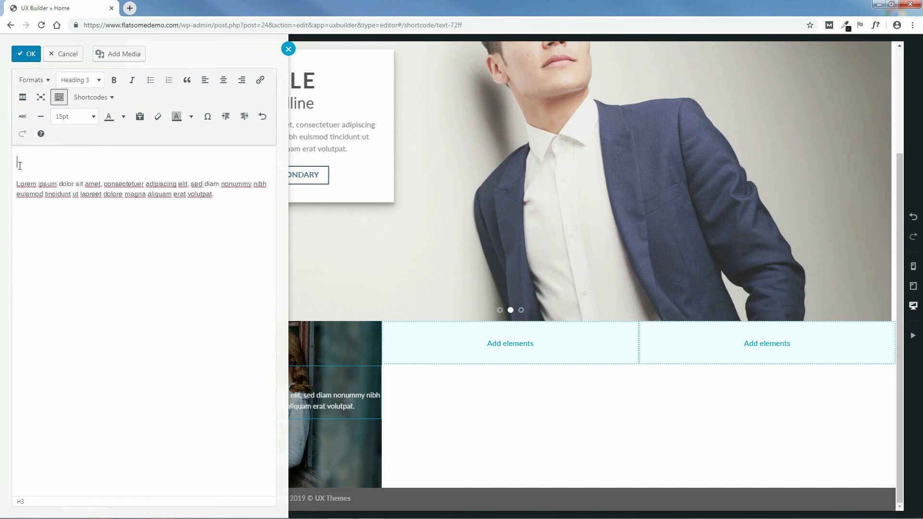
{"action": "type", "text": "WOMEN'S CLOTHING"}
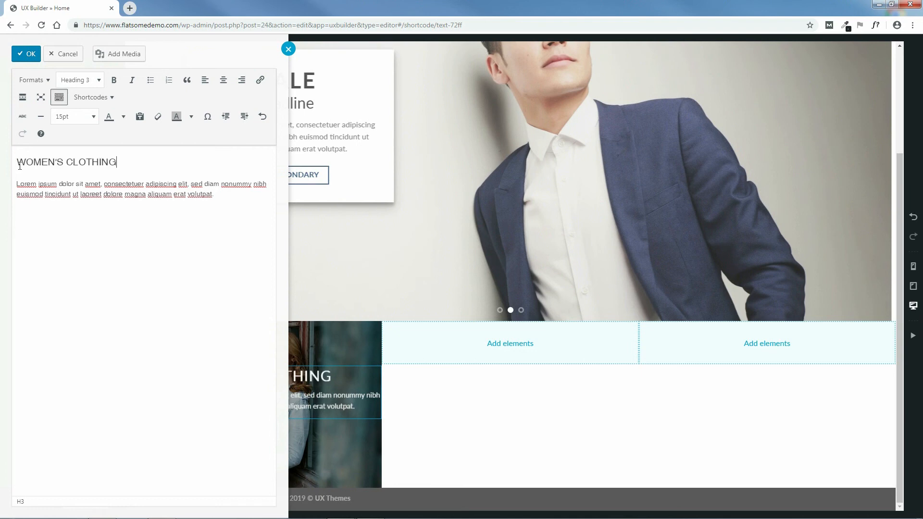
{"action": "left_click_drag", "start_coordinate": [114, 164], "coordinate": [23, 161]}
{"action": "left_click", "coordinate": [114, 80]}
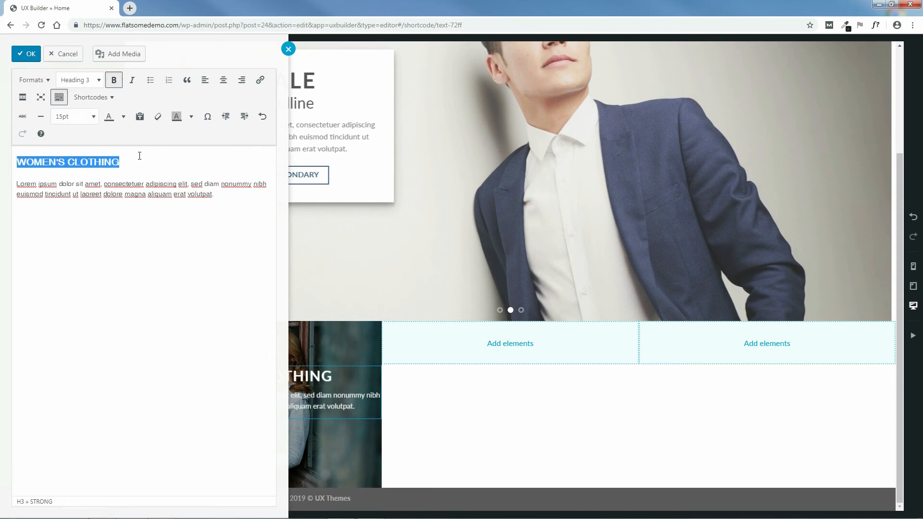
{"action": "left_click", "coordinate": [24, 55]}
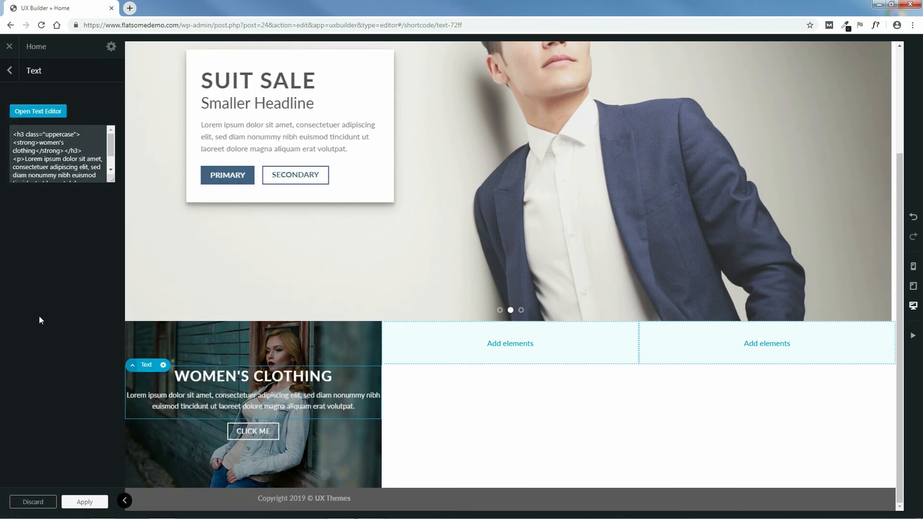
Step: Delete the Lorem ipsum placeholder paragraph and return to the element tree
{"action": "left_click", "coordinate": [54, 111]}
{"action": "left_click_drag", "start_coordinate": [231, 198], "coordinate": [12, 187]}
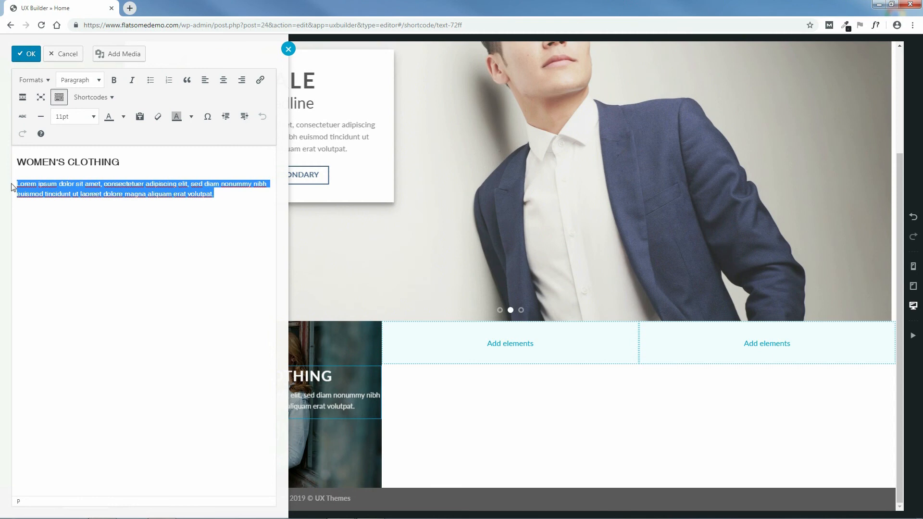
{"action": "key", "text": "BackSpace"}
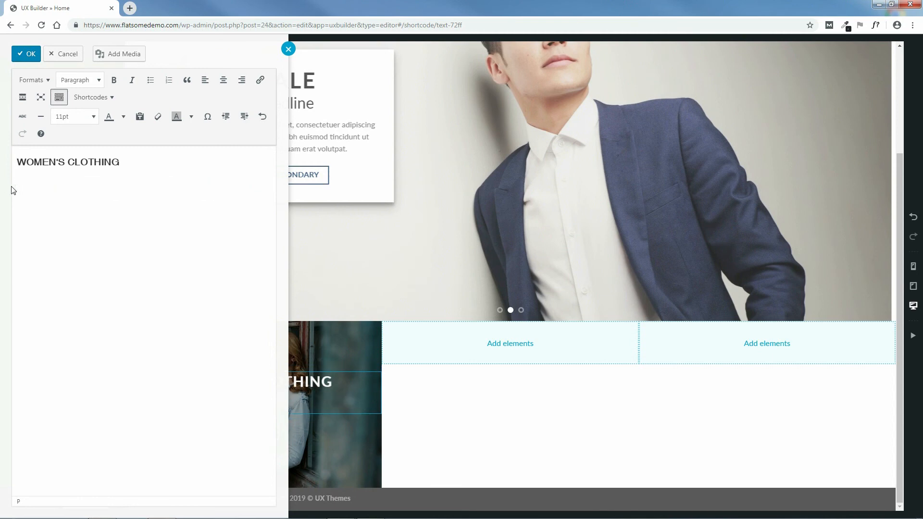
{"action": "key", "text": "BackSpace"}
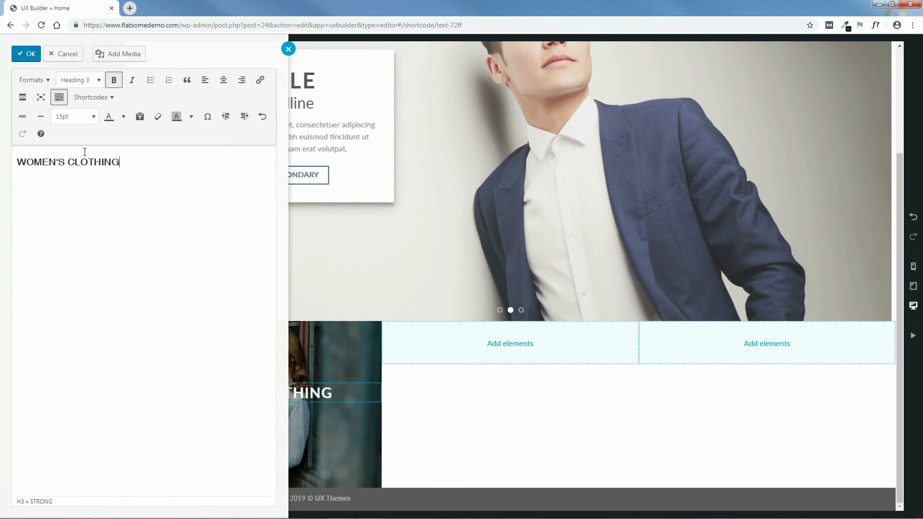
{"action": "left_click", "coordinate": [26, 53]}
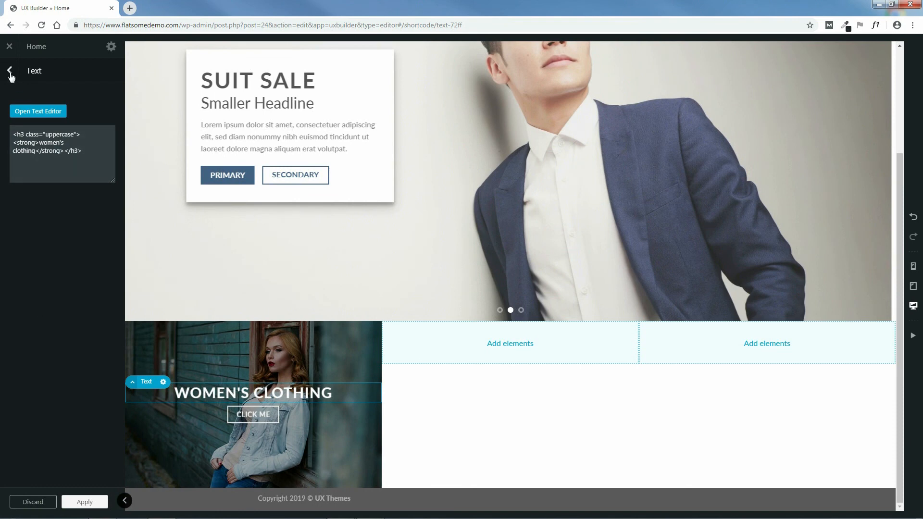
{"action": "left_click", "coordinate": [79, 502]}
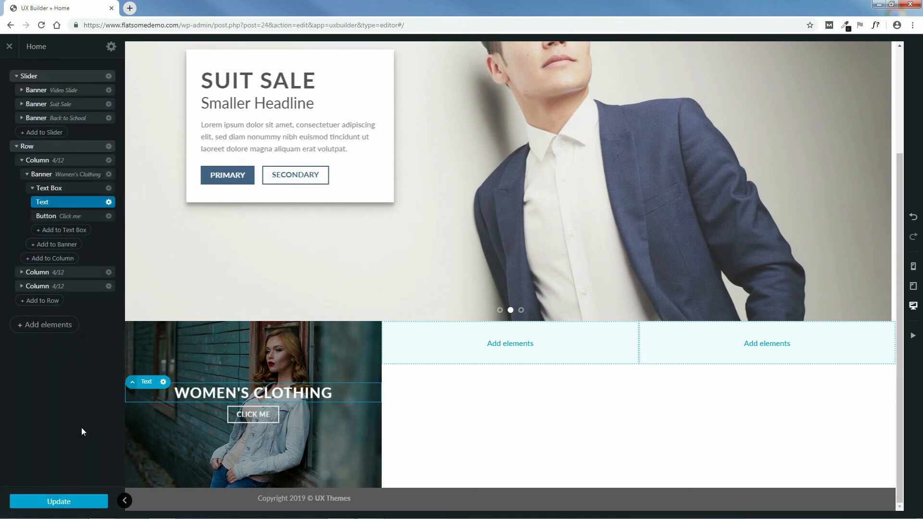
Step: Save the page and change the button text to 'shop now' with uppercase letter case
{"action": "left_click", "coordinate": [64, 503]}
{"action": "left_click", "coordinate": [75, 218]}
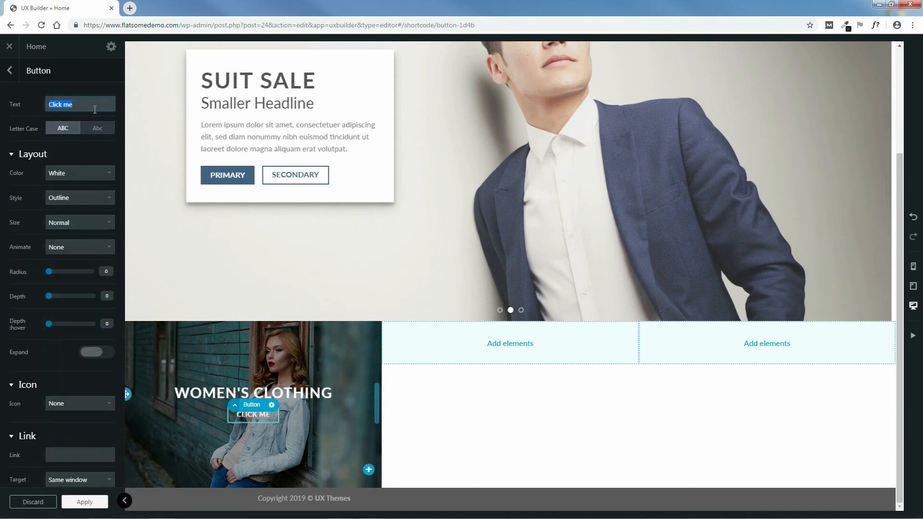
{"action": "type", "text": "s"}
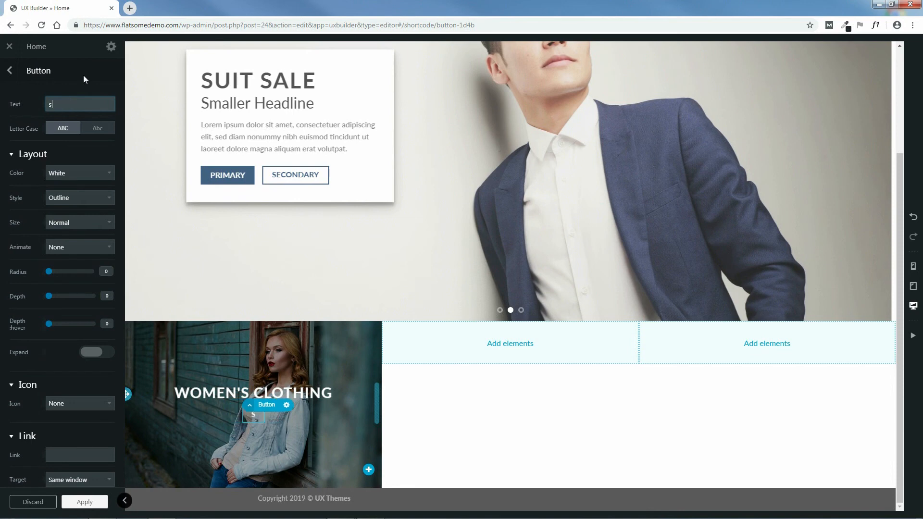
{"action": "type", "text": "hop now"}
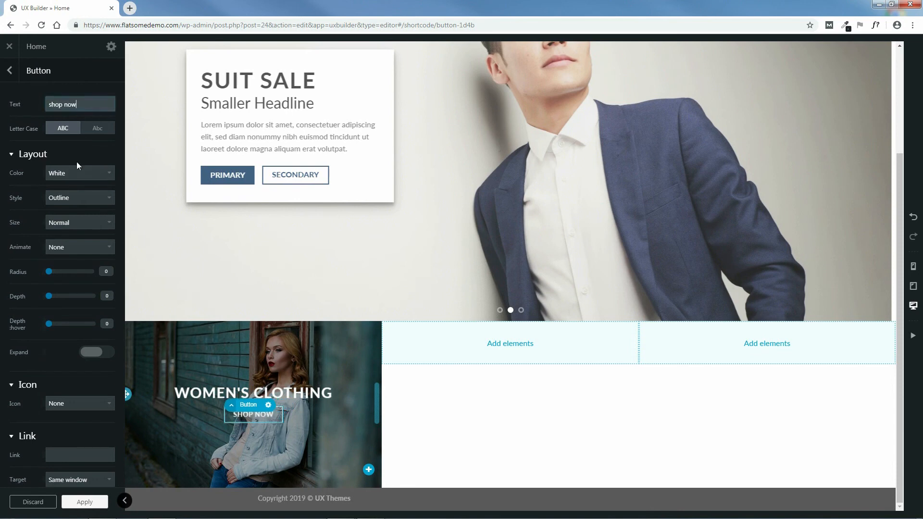
{"action": "left_click", "coordinate": [98, 135]}
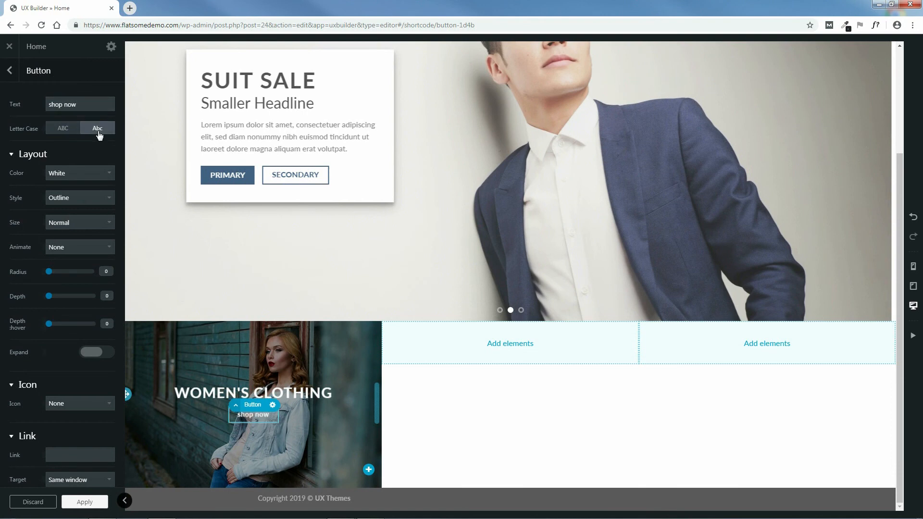
{"action": "left_click", "coordinate": [62, 132]}
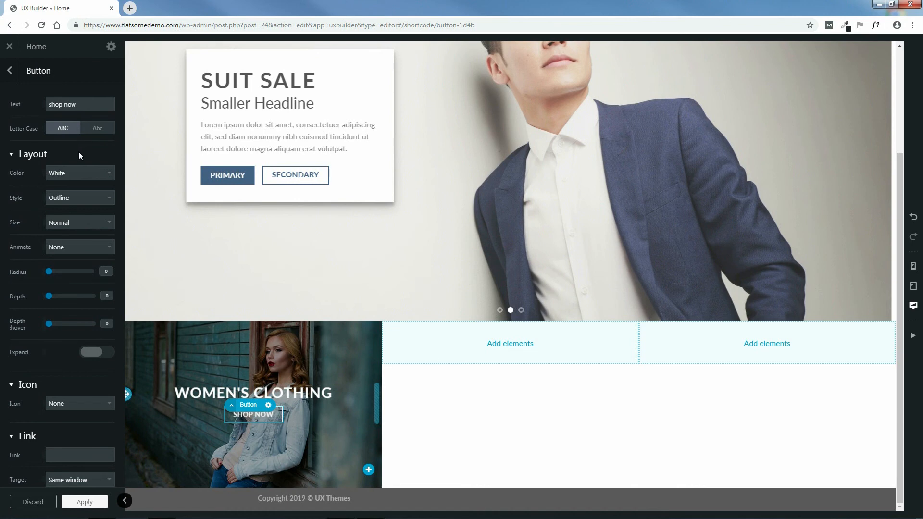
Step: Set the button colour to Primary and style to Default, and apply
{"action": "left_click", "coordinate": [79, 171]}
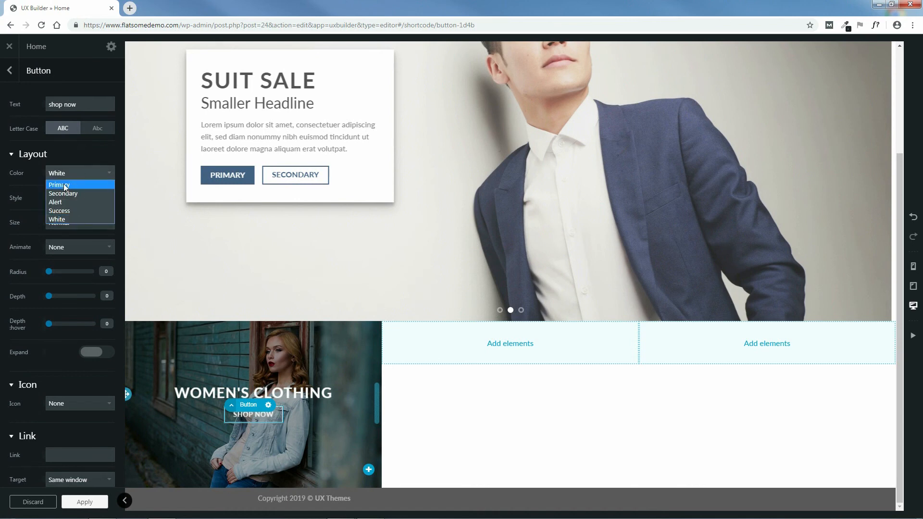
{"action": "left_click", "coordinate": [64, 184]}
{"action": "left_click", "coordinate": [65, 197]}
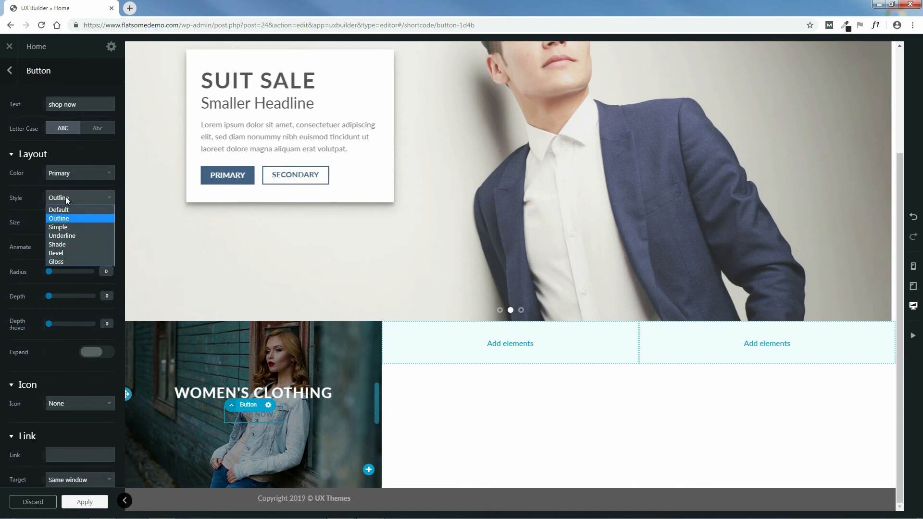
{"action": "left_click", "coordinate": [65, 207]}
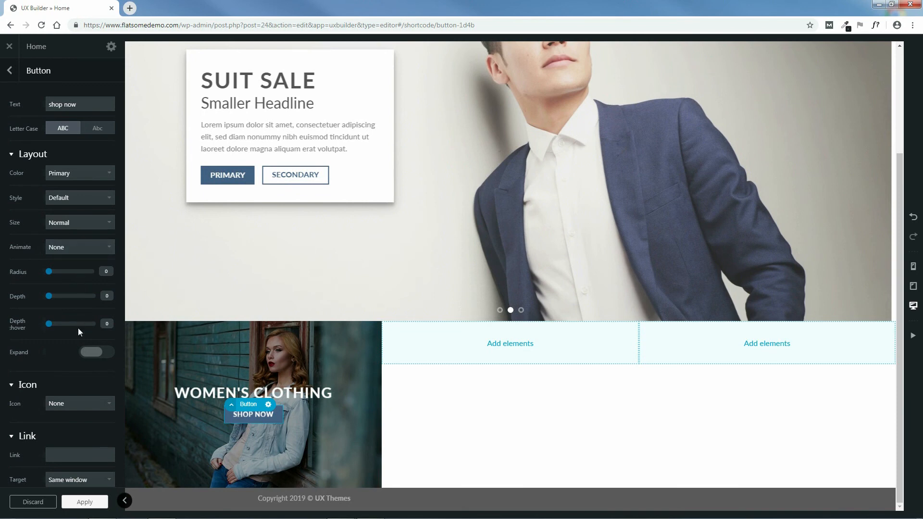
{"action": "scroll", "coordinate": [95, 428], "scroll_direction": "down", "scroll_amount": 2}
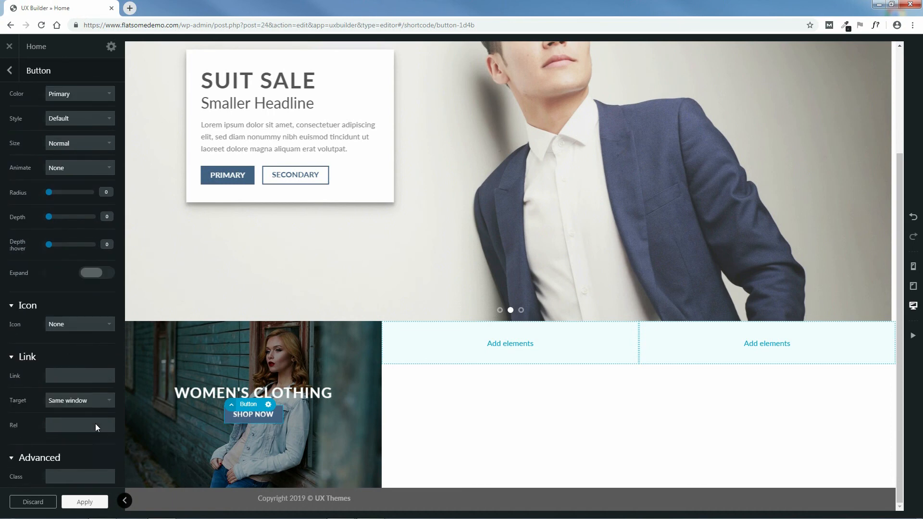
{"action": "scroll", "coordinate": [94, 422], "scroll_direction": "up", "scroll_amount": 2}
{"action": "left_click", "coordinate": [86, 503]}
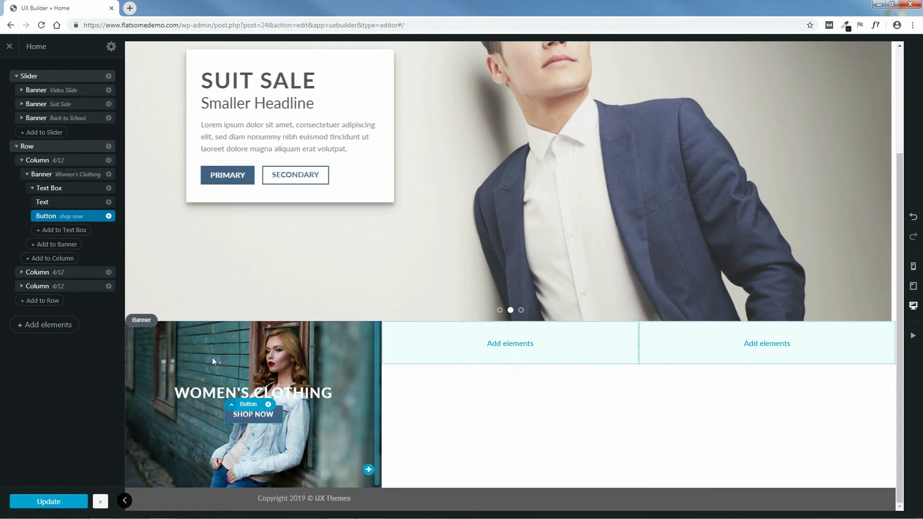
Step: Duplicate the Women's Clothing banner from its gear menu, then expand the second column
{"action": "left_click", "coordinate": [27, 175]}
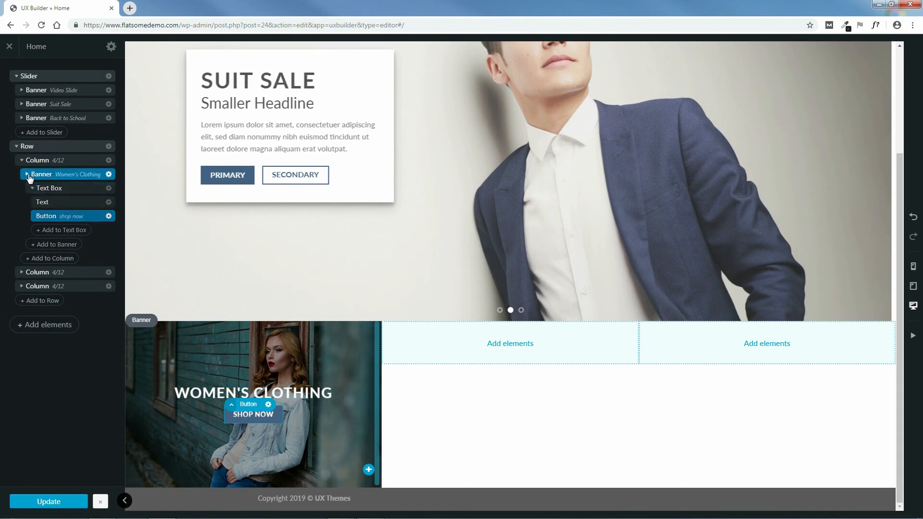
{"action": "left_click", "coordinate": [108, 175]}
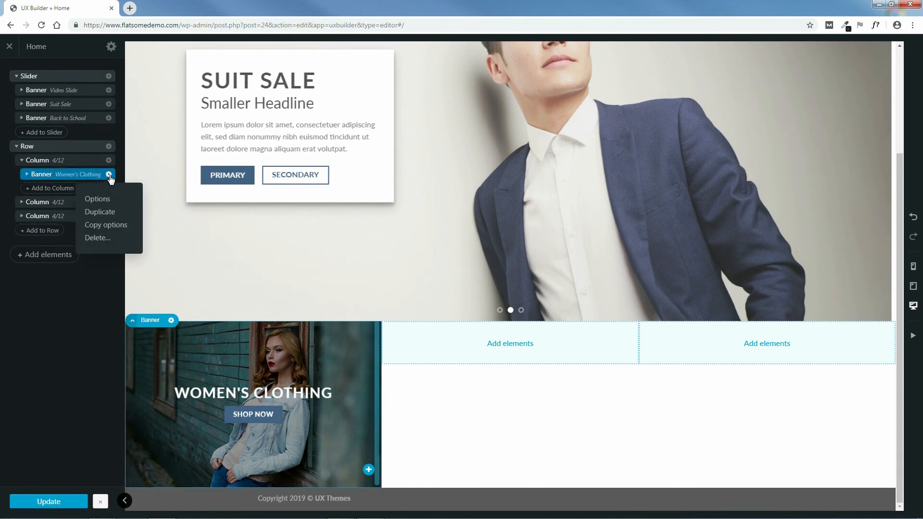
{"action": "left_click", "coordinate": [98, 213]}
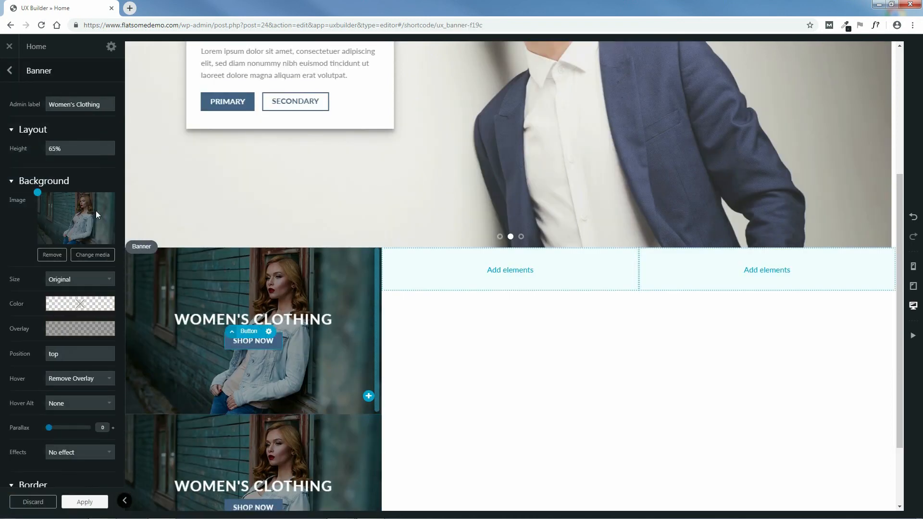
{"action": "left_click", "coordinate": [10, 73]}
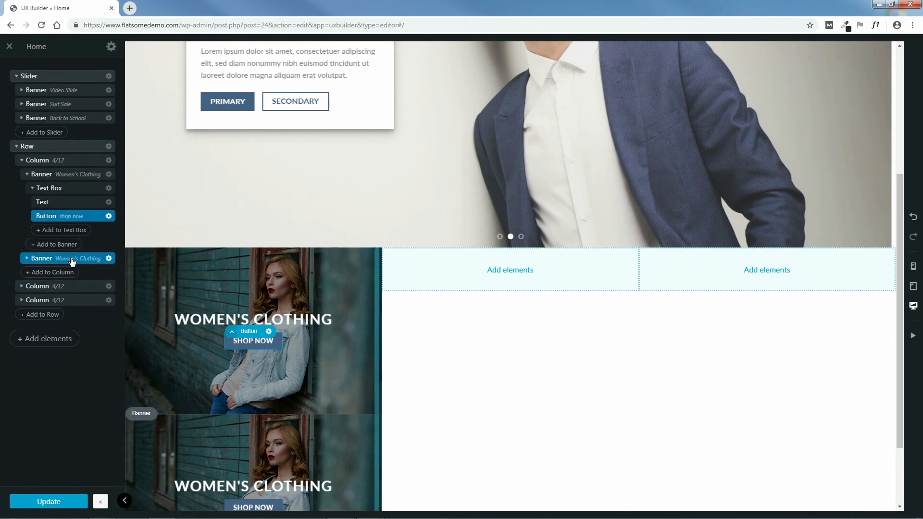
{"action": "left_click", "coordinate": [22, 286]}
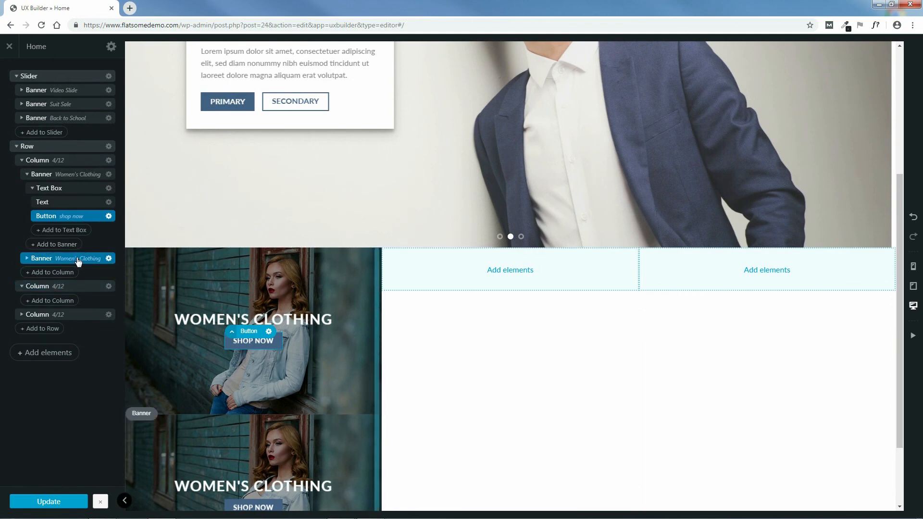
Step: Drag the second banner in the layer tree into the second column, then collapse the first column
{"action": "left_click_drag", "start_coordinate": [79, 261], "coordinate": [58, 303]}
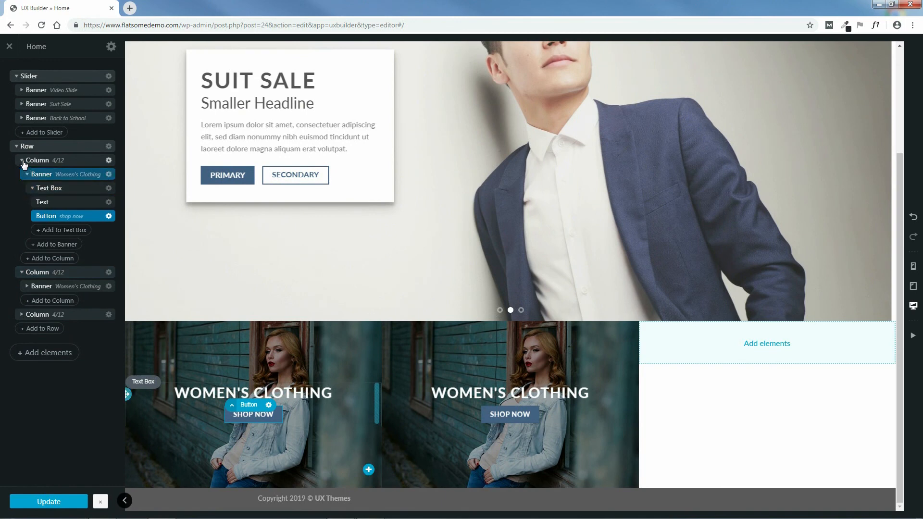
{"action": "left_click", "coordinate": [23, 162]}
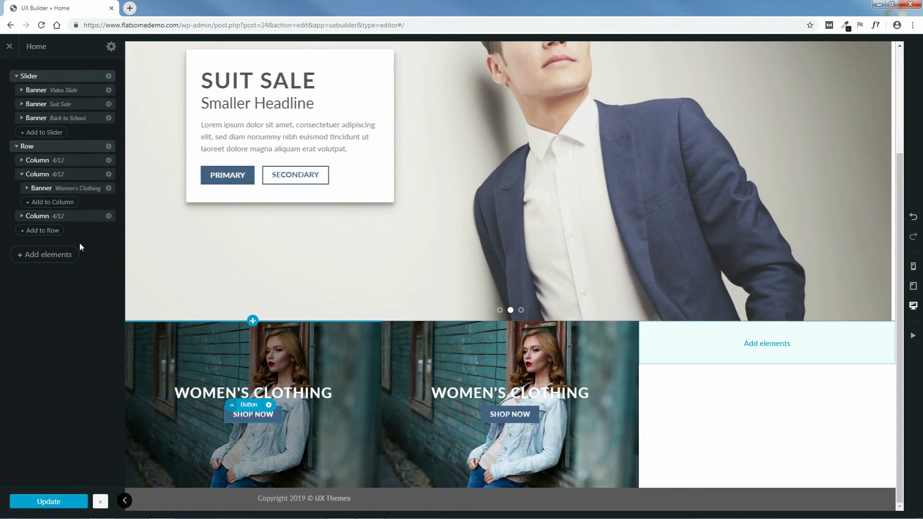
Step: Upload fashion-1866574_640.jpg and make it the middle banner's background image
{"action": "left_click", "coordinate": [77, 190]}
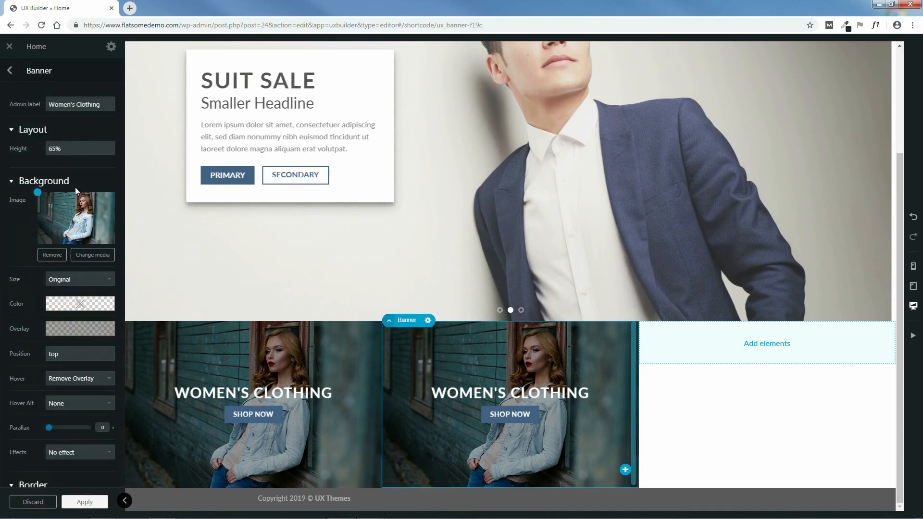
{"action": "left_click", "coordinate": [93, 256]}
{"action": "left_click", "coordinate": [38, 82]}
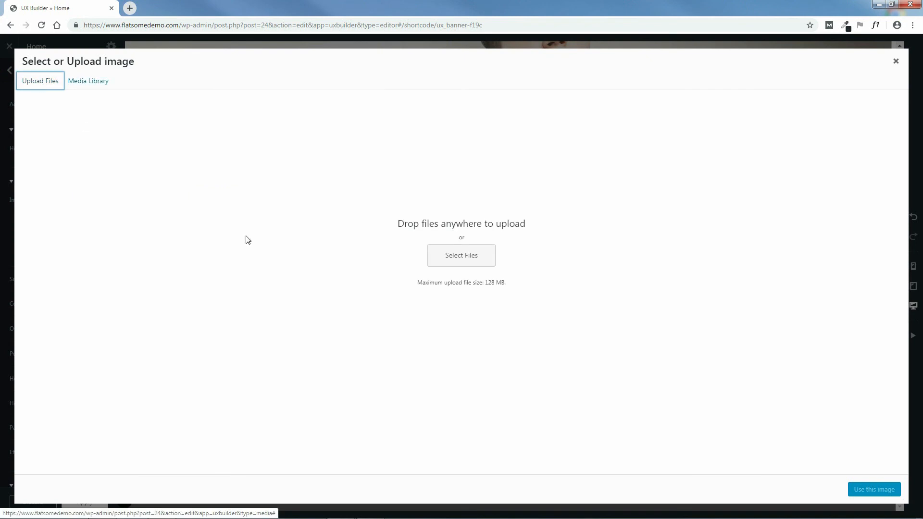
{"action": "left_click", "coordinate": [463, 259]}
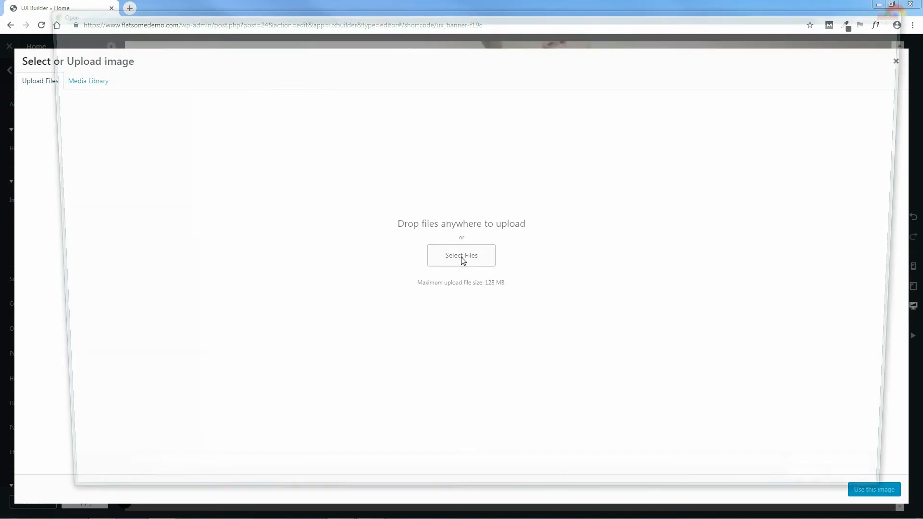
{"action": "left_click", "coordinate": [214, 70]}
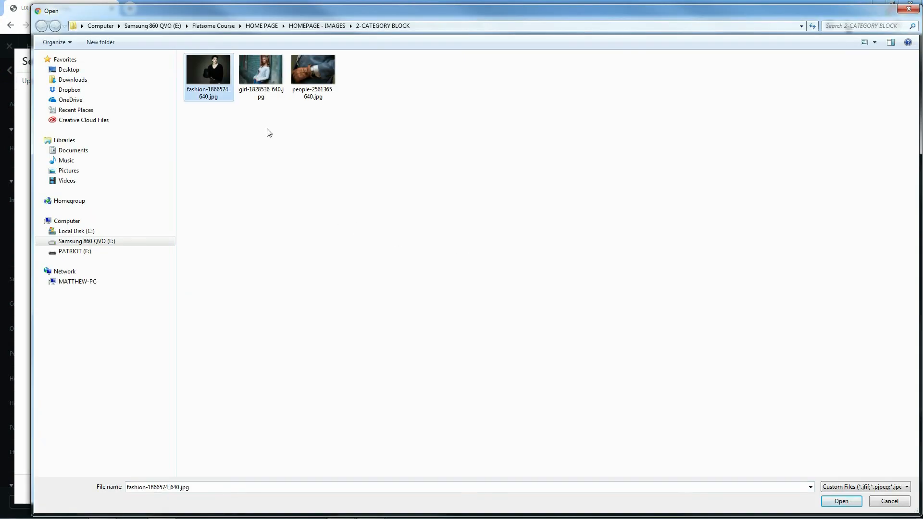
{"action": "left_click", "coordinate": [843, 502]}
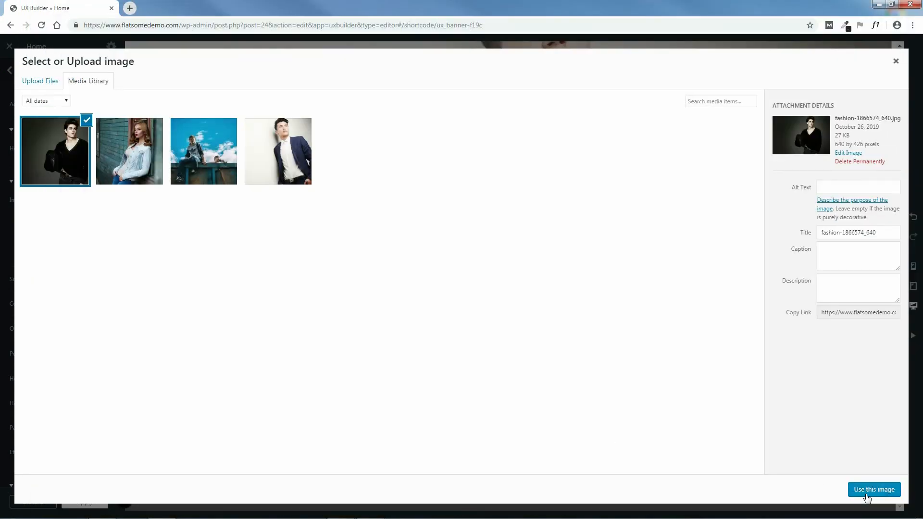
{"action": "left_click", "coordinate": [875, 490]}
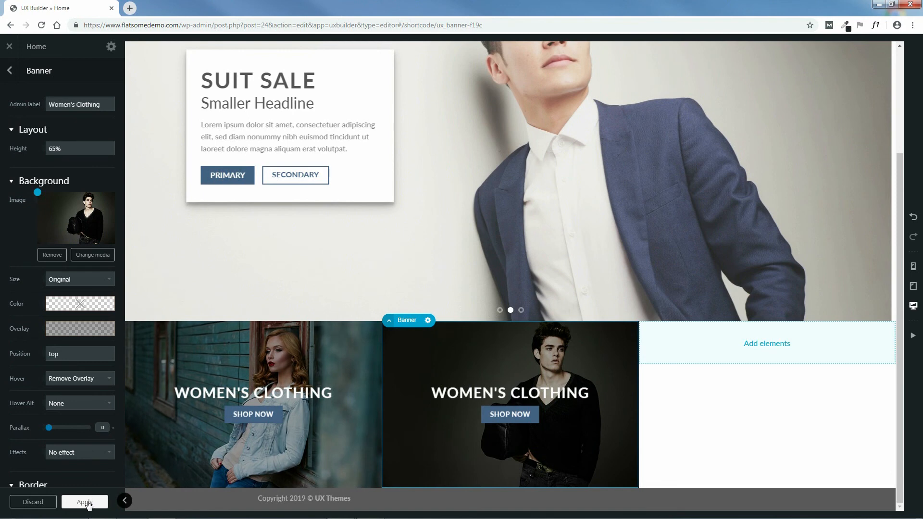
{"action": "left_click", "coordinate": [85, 502]}
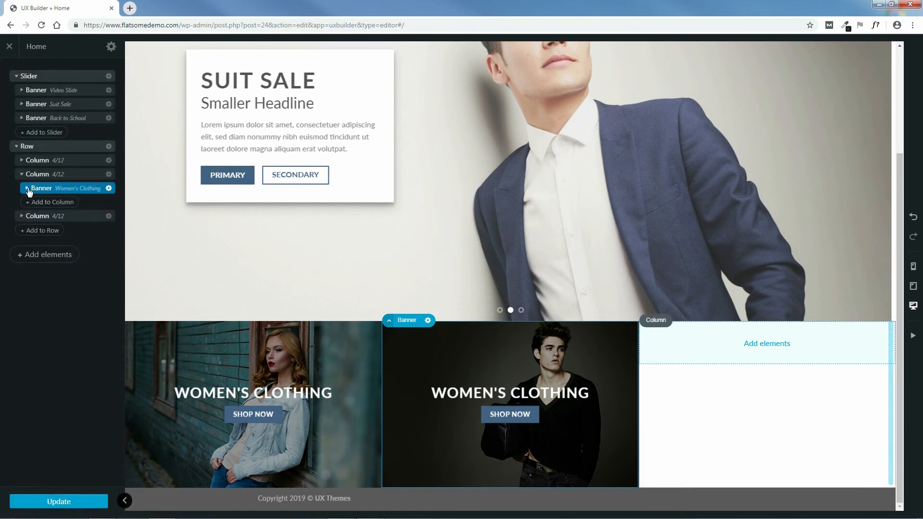
Step: Delete 'WO' from the middle banner's heading so it reads MEN'S CLOTHING, and save
{"action": "left_click", "coordinate": [27, 188]}
{"action": "left_click", "coordinate": [68, 204]}
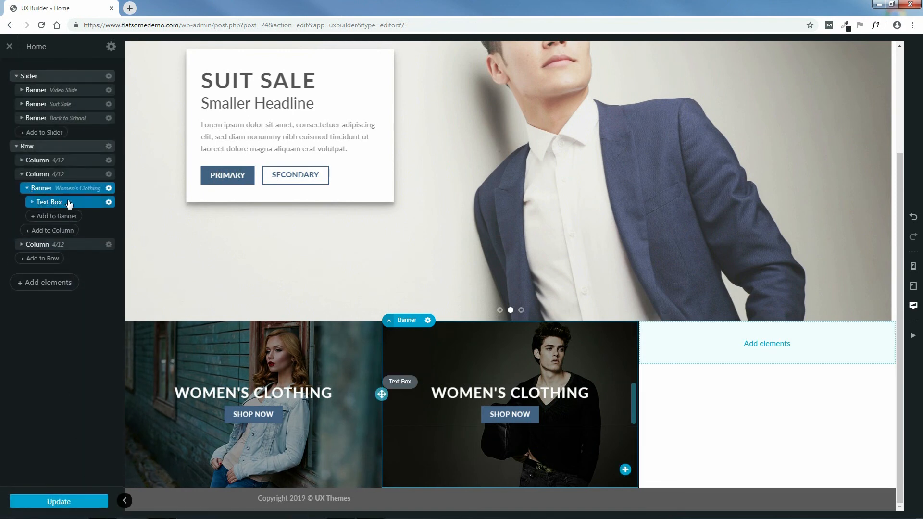
{"action": "left_click", "coordinate": [33, 202]}
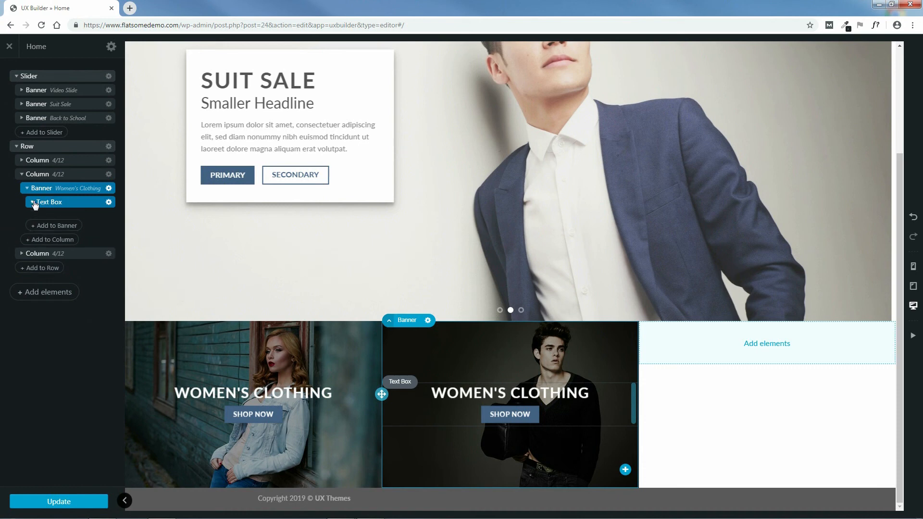
{"action": "left_click", "coordinate": [73, 220]}
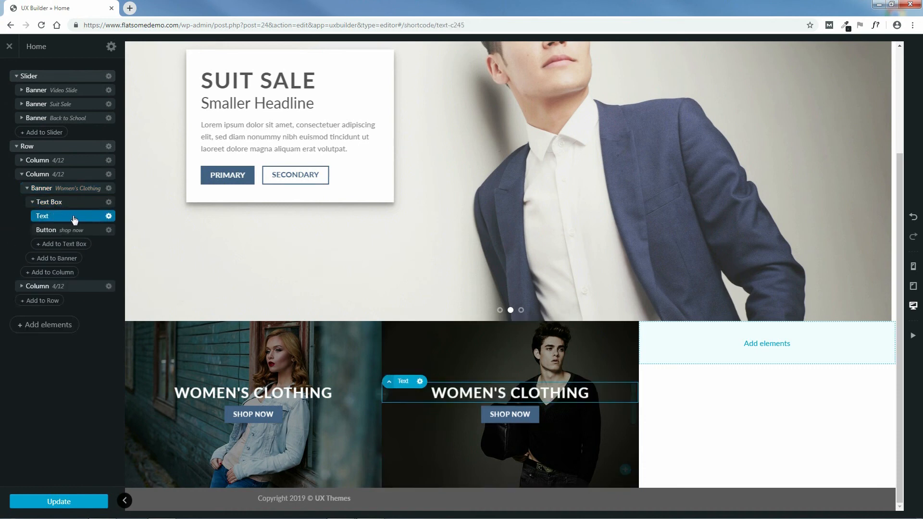
{"action": "left_click", "coordinate": [74, 220]}
{"action": "left_click", "coordinate": [37, 112]}
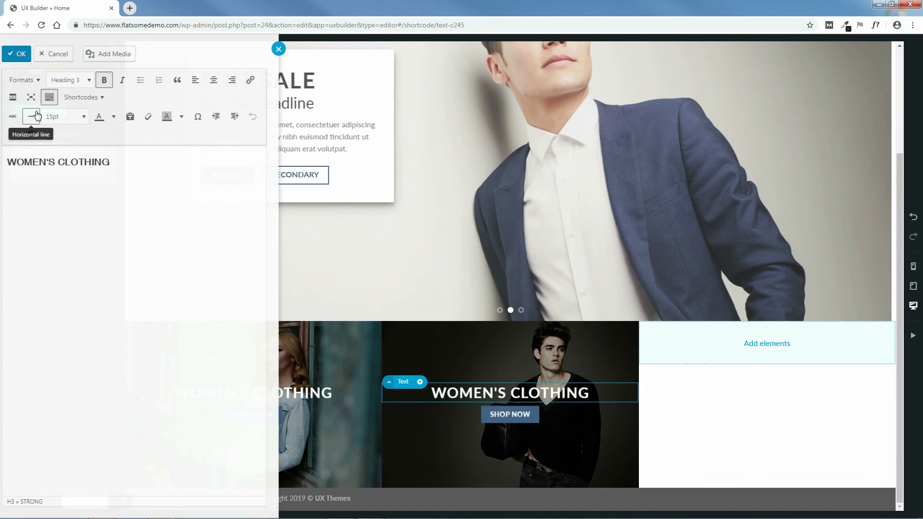
{"action": "left_click_drag", "start_coordinate": [34, 161], "coordinate": [16, 159]}
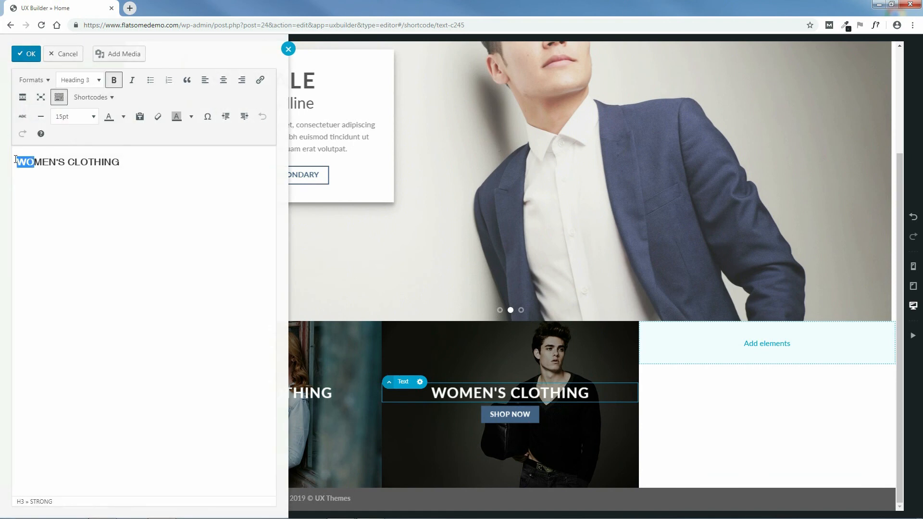
{"action": "key", "text": "BackSpace"}
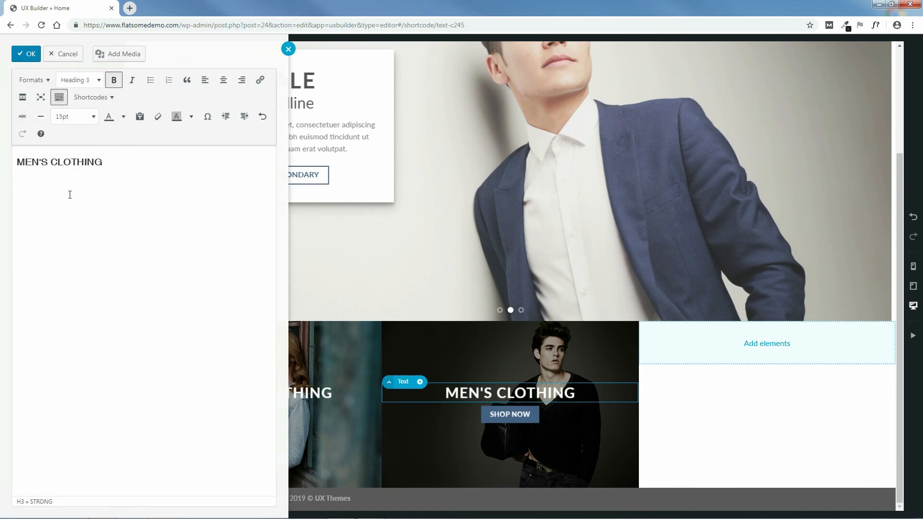
{"action": "left_click", "coordinate": [38, 57]}
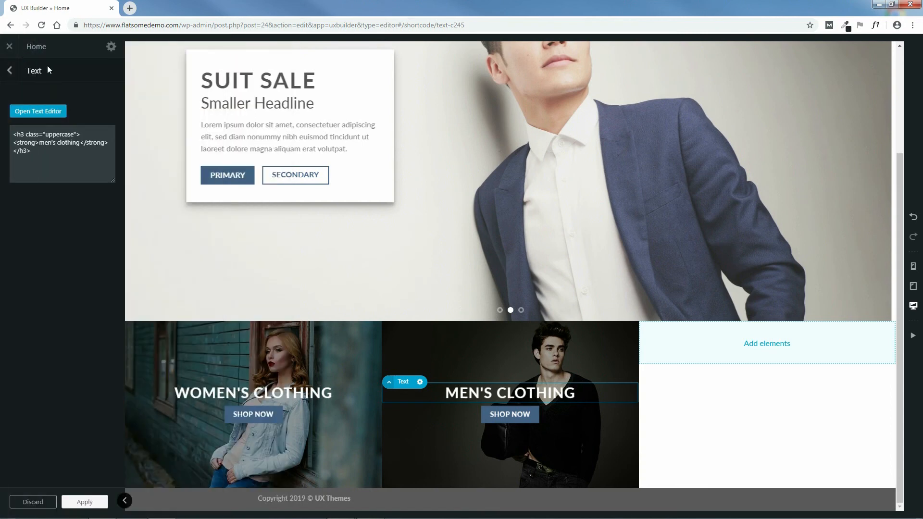
{"action": "left_click", "coordinate": [86, 502]}
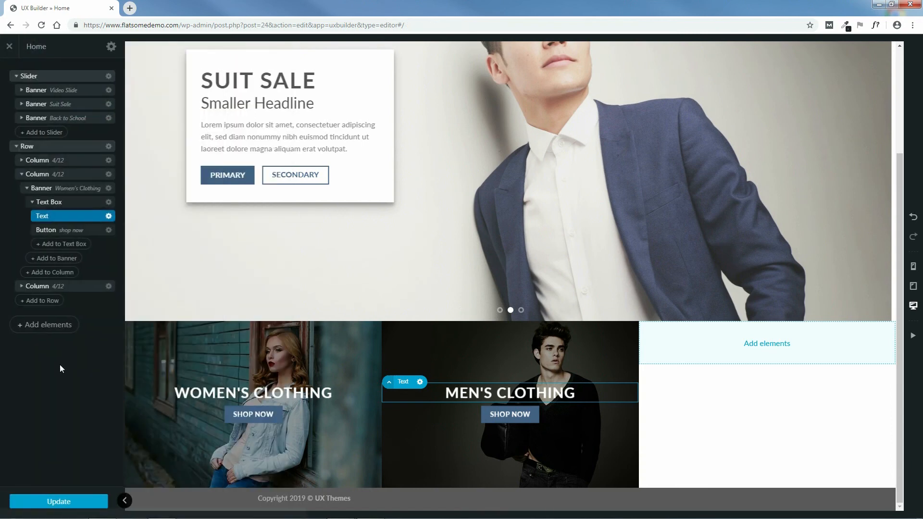
{"action": "left_click", "coordinate": [59, 500]}
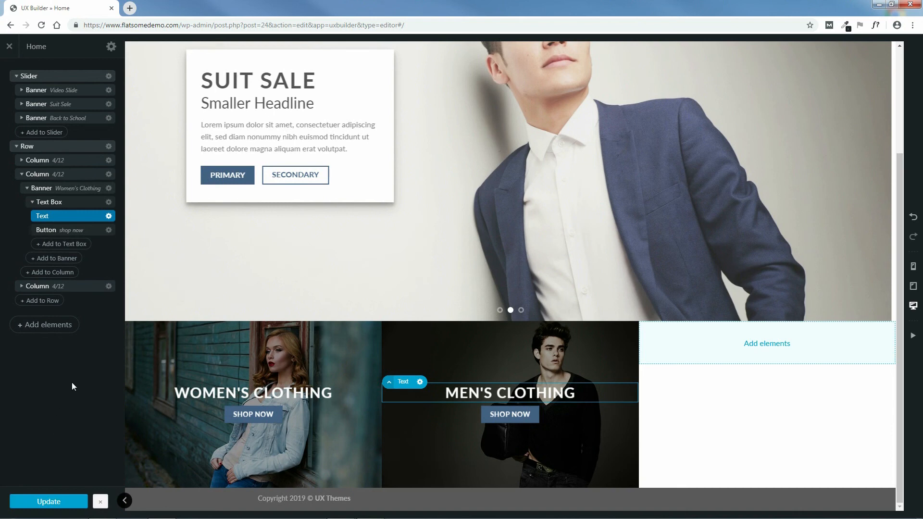
Step: Change the middle banner's admin label to Men's Clothing
{"action": "left_click", "coordinate": [73, 191]}
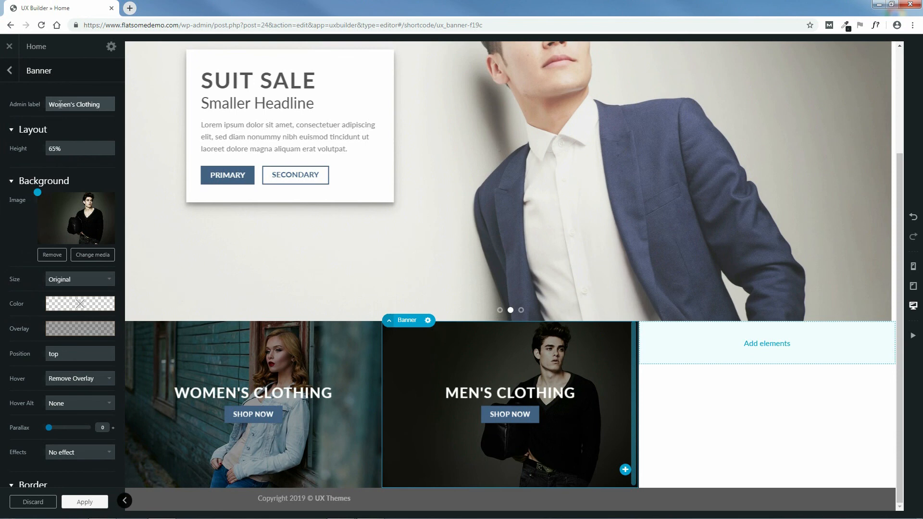
{"action": "left_click_drag", "start_coordinate": [62, 105], "coordinate": [53, 106]}
{"action": "type", "text": "M"}
{"action": "left_click", "coordinate": [84, 501]}
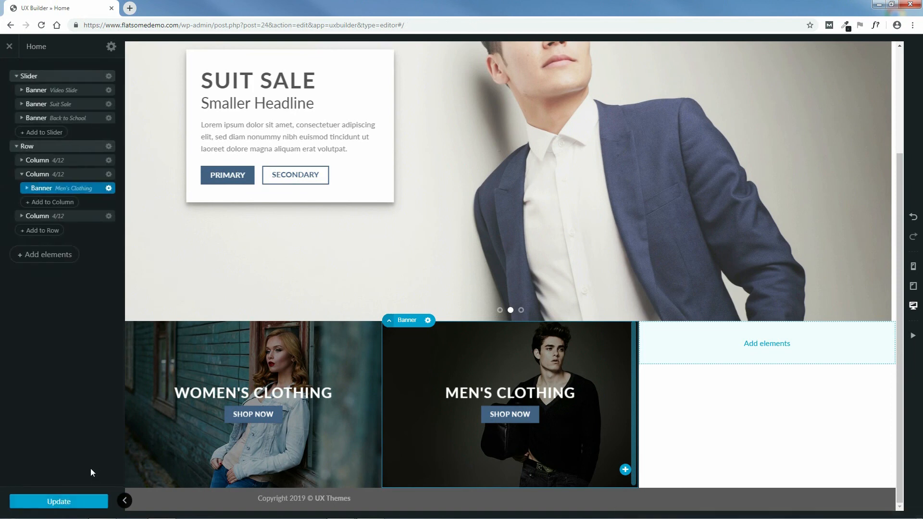
Step: Duplicate the Men's Clothing banner and move the copy into the empty third column
{"action": "left_click", "coordinate": [109, 188]}
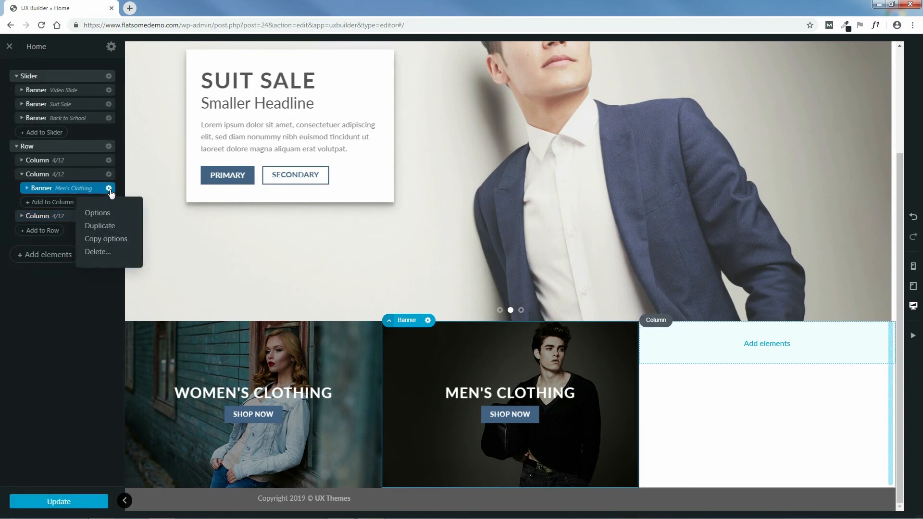
{"action": "left_click", "coordinate": [100, 226]}
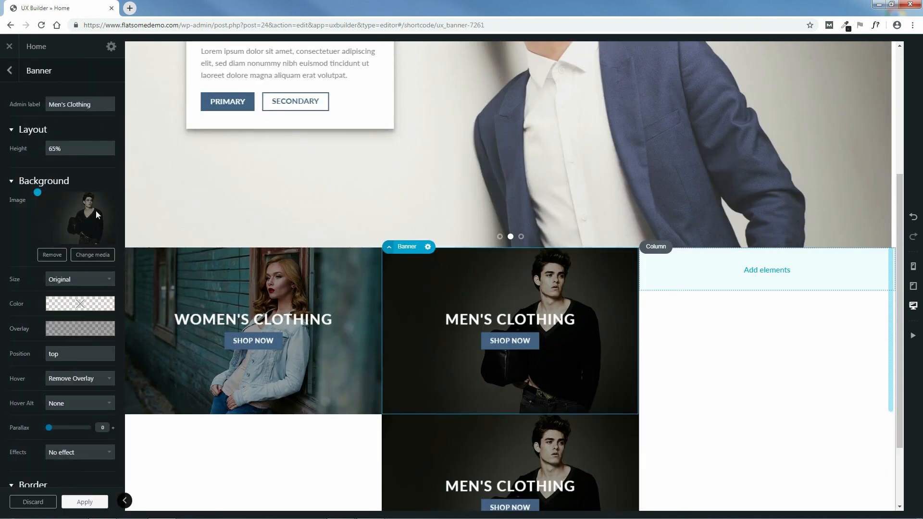
{"action": "left_click", "coordinate": [9, 70]}
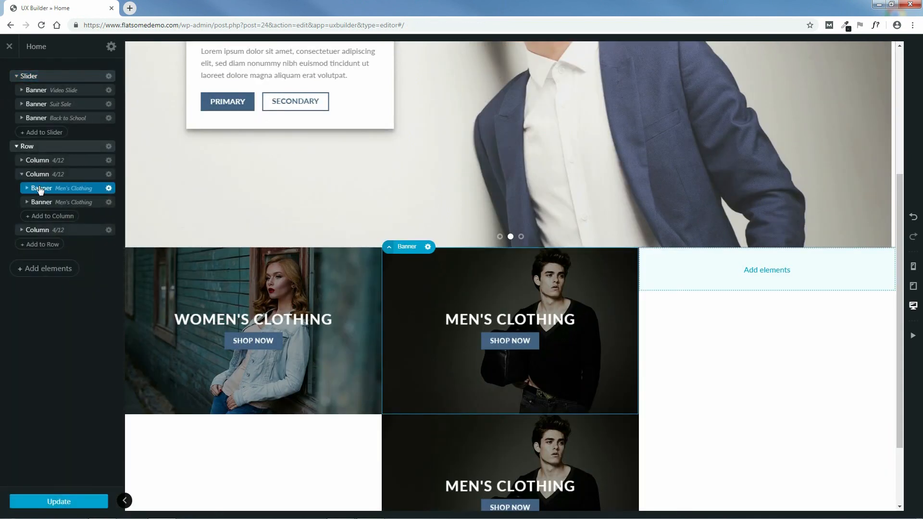
{"action": "left_click", "coordinate": [57, 203]}
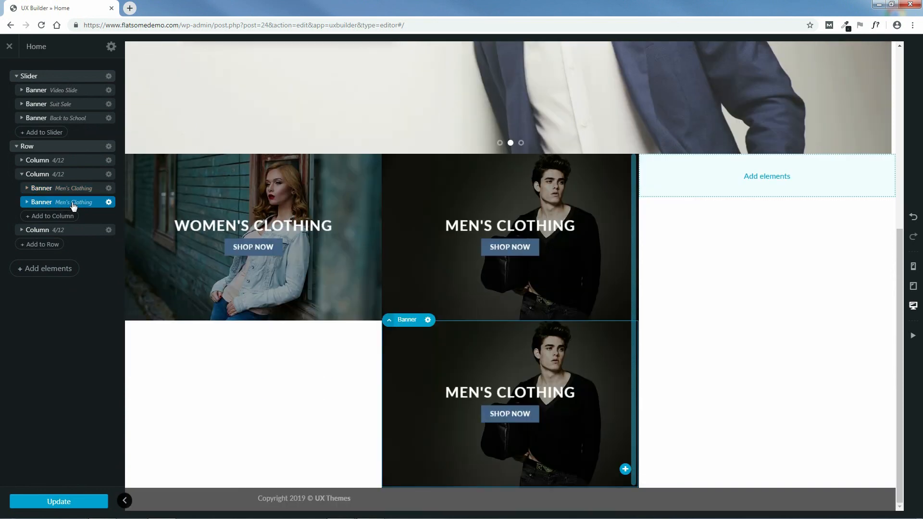
{"action": "left_click", "coordinate": [21, 230]}
{"action": "left_click_drag", "start_coordinate": [74, 204], "coordinate": [58, 235]}
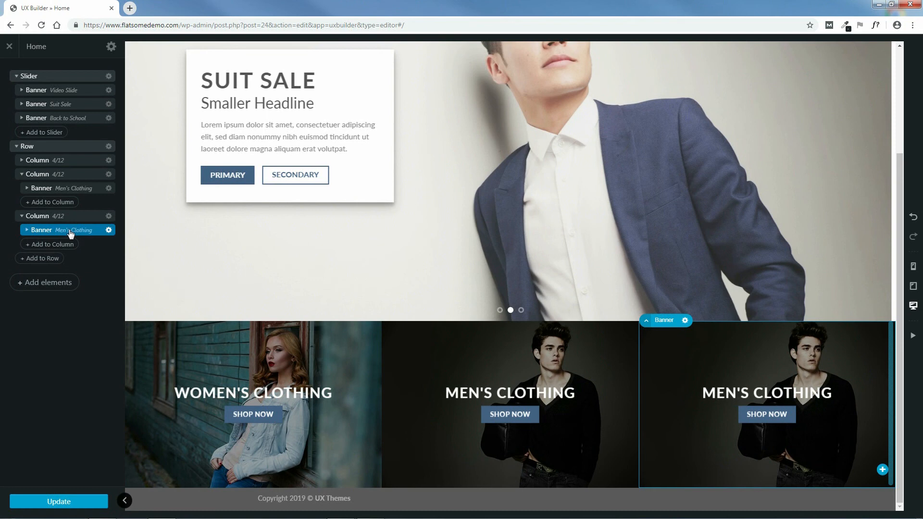
{"action": "left_click", "coordinate": [70, 231]}
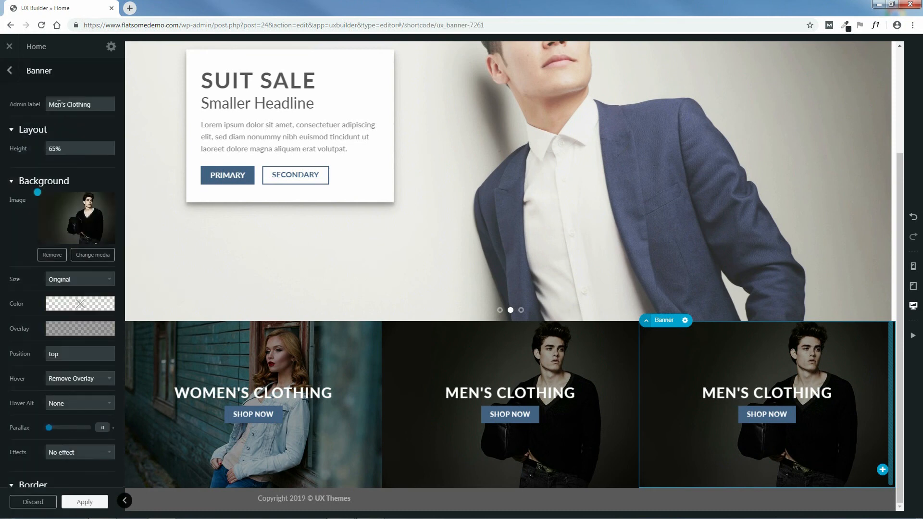
Step: Rename the third banner's admin label to Accesories
{"action": "left_click_drag", "start_coordinate": [94, 104], "coordinate": [46, 105]}
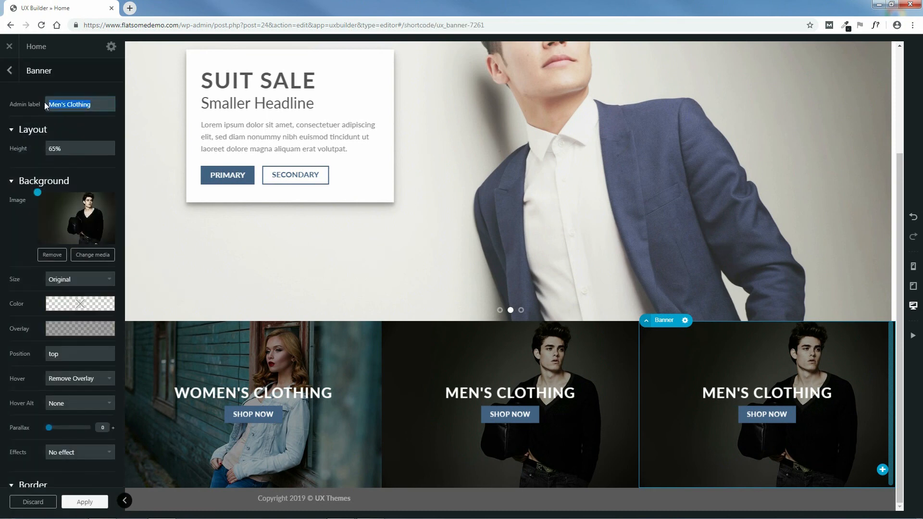
{"action": "type", "text": "Accesories"}
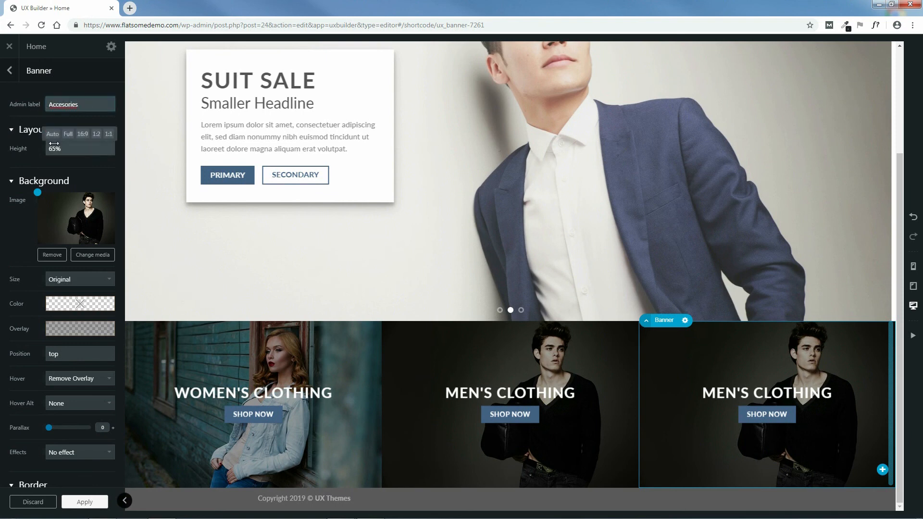
{"action": "left_click", "coordinate": [63, 105]}
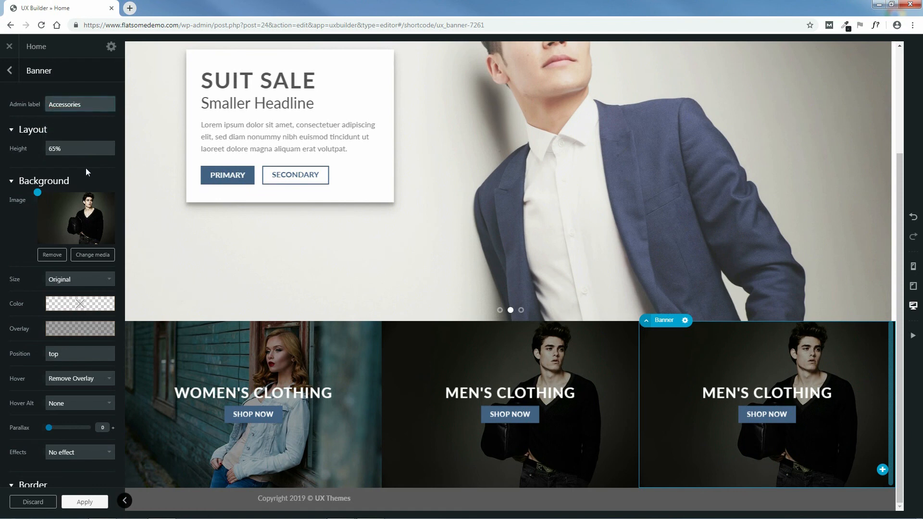
Step: Upload people-2561365_640.jpg and set it as the third banner's background
{"action": "left_click", "coordinate": [92, 256]}
{"action": "left_click", "coordinate": [41, 81]}
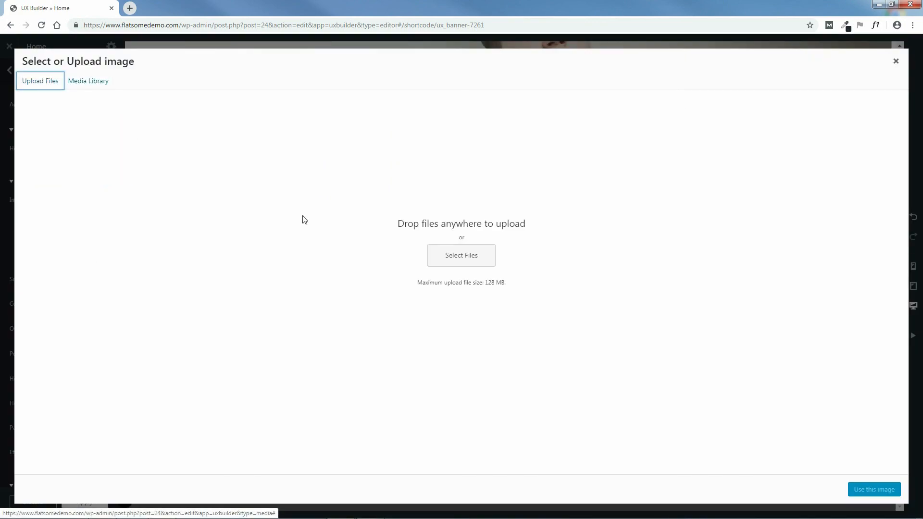
{"action": "left_click", "coordinate": [455, 255]}
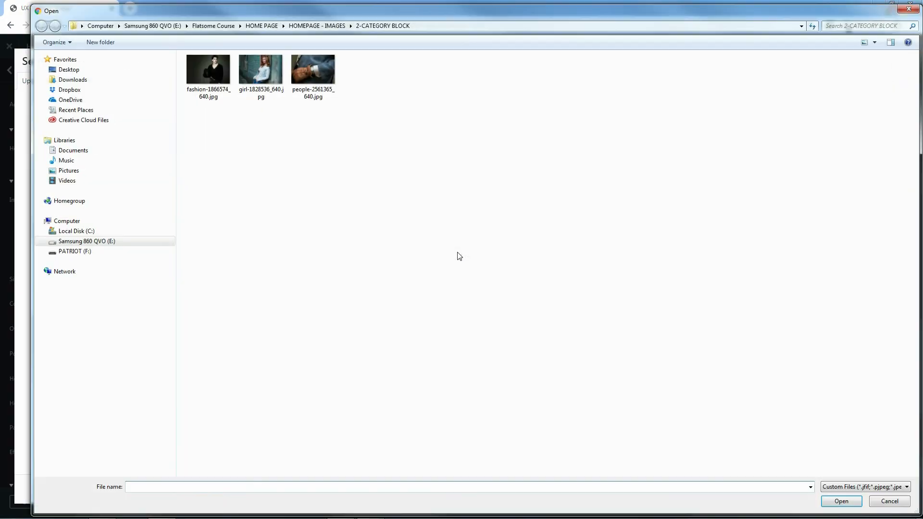
{"action": "left_click", "coordinate": [316, 72]}
{"action": "left_click", "coordinate": [843, 501]}
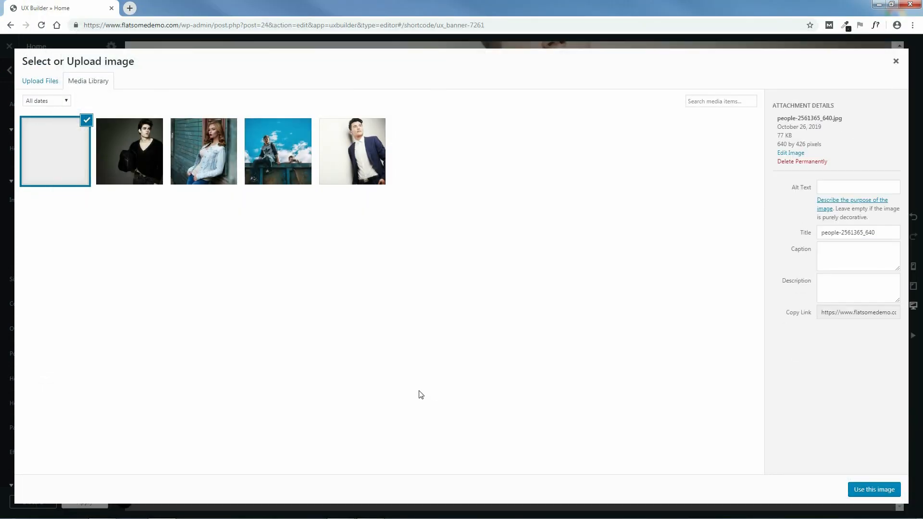
{"action": "left_click", "coordinate": [876, 489]}
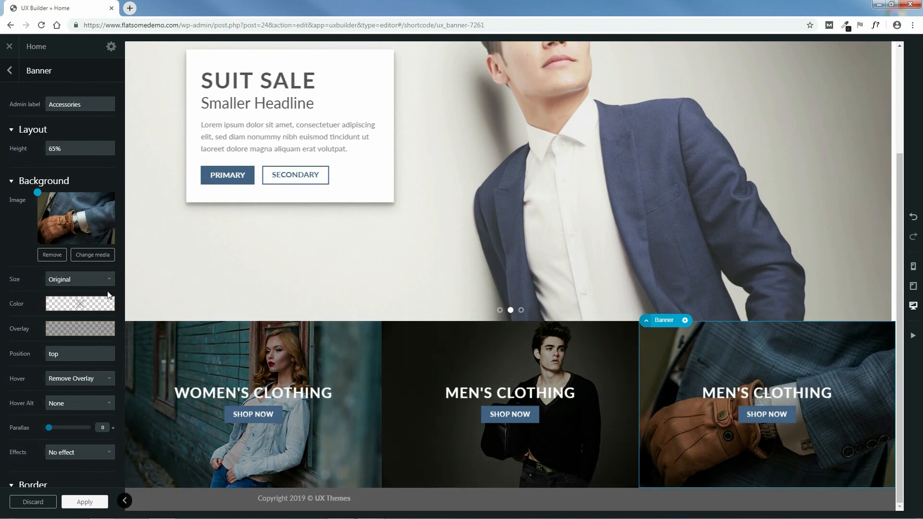
Step: Replace the third banner's MEN'S CLOTHING heading with ACCESSORIES
{"action": "double_click", "coordinate": [776, 393]}
{"action": "left_click_drag", "start_coordinate": [110, 162], "coordinate": [18, 164]}
{"action": "key", "text": "BackSpace"}
{"action": "type", "text": "a"}
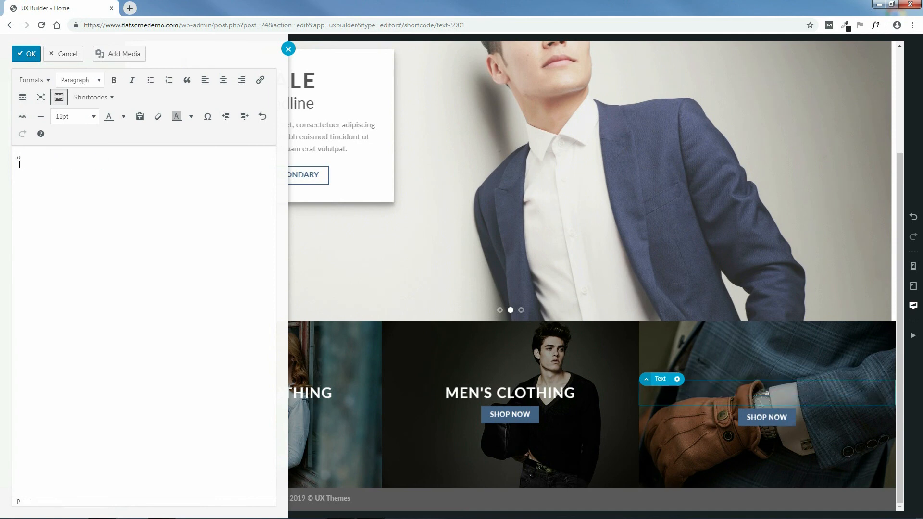
{"action": "type", "text": "ccessories"}
{"action": "key", "text": "ctrl+a"}
{"action": "type", "text": "ACCESSORIES"}
Step: Format the ACCESSORIES heading as bold Heading 3, apply it, and save the page
{"action": "left_click_drag", "start_coordinate": [63, 157], "coordinate": [20, 157]}
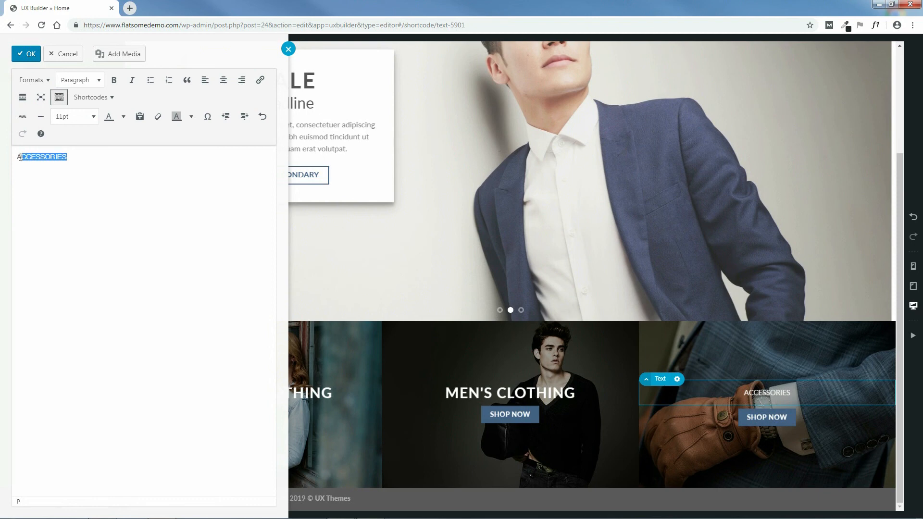
{"action": "left_click", "coordinate": [97, 81]}
{"action": "left_click", "coordinate": [88, 136]}
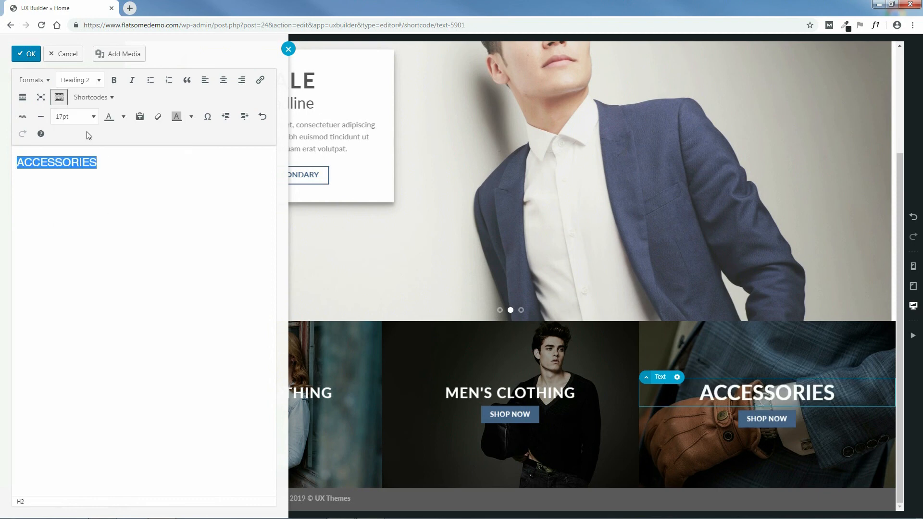
{"action": "left_click", "coordinate": [90, 82]}
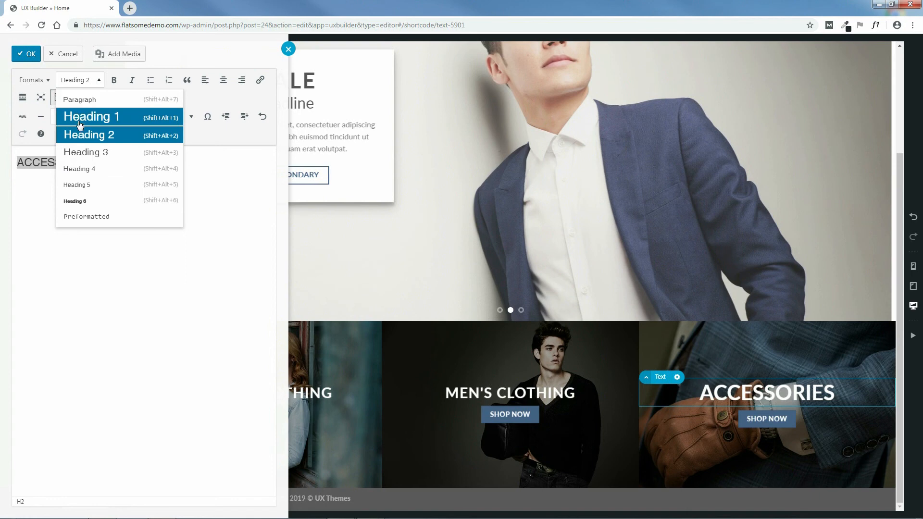
{"action": "left_click", "coordinate": [77, 151]}
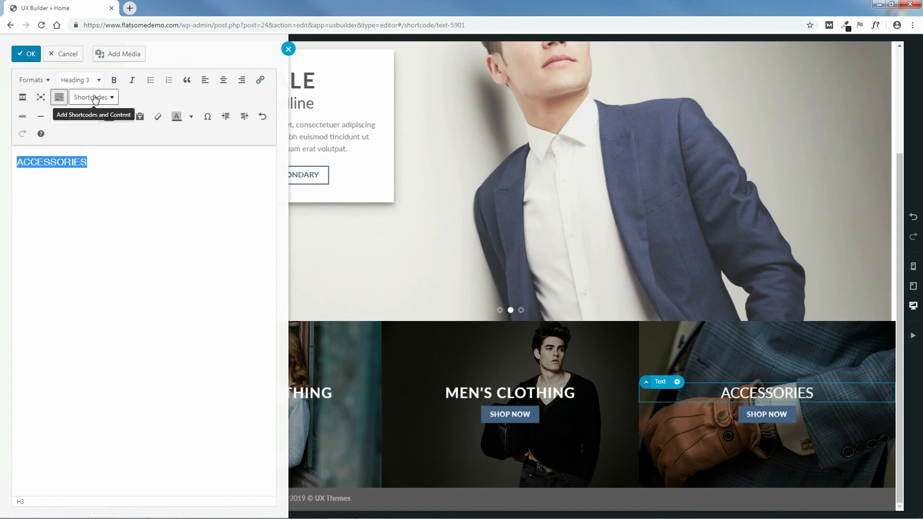
{"action": "left_click", "coordinate": [114, 80]}
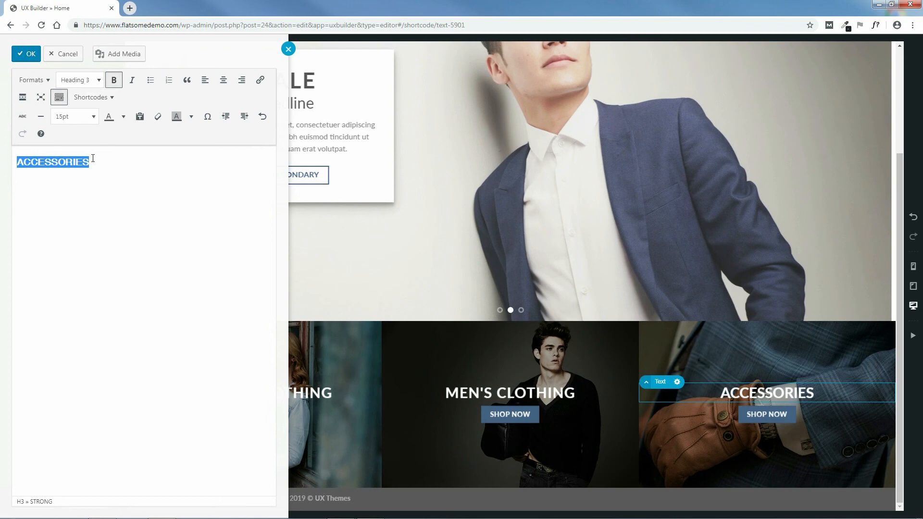
{"action": "left_click_drag", "start_coordinate": [92, 162], "coordinate": [16, 163]}
{"action": "left_click", "coordinate": [77, 85]}
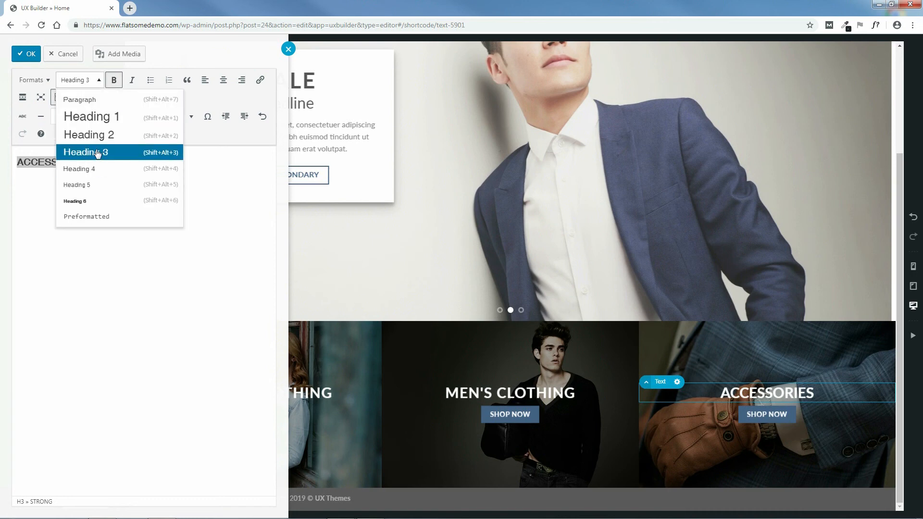
{"action": "left_click", "coordinate": [211, 158]}
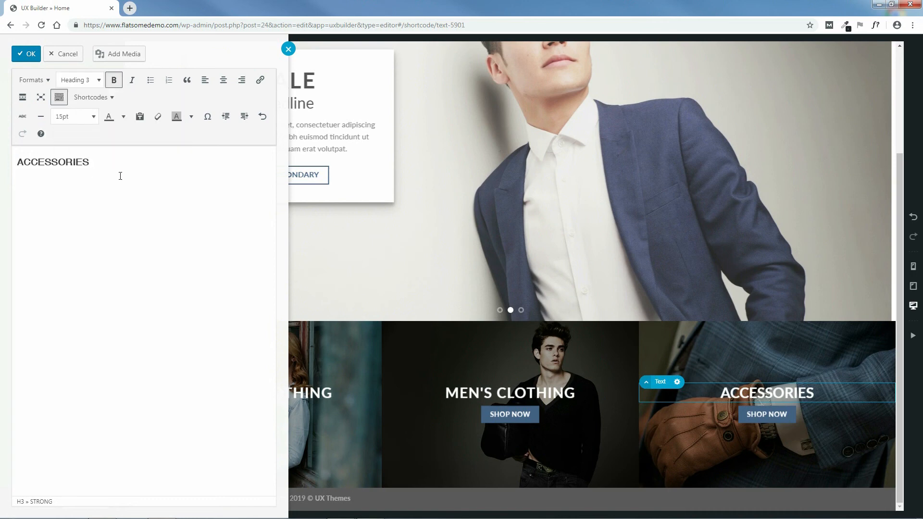
{"action": "left_click", "coordinate": [25, 54]}
{"action": "left_click", "coordinate": [87, 503]}
{"action": "left_click", "coordinate": [60, 503]}
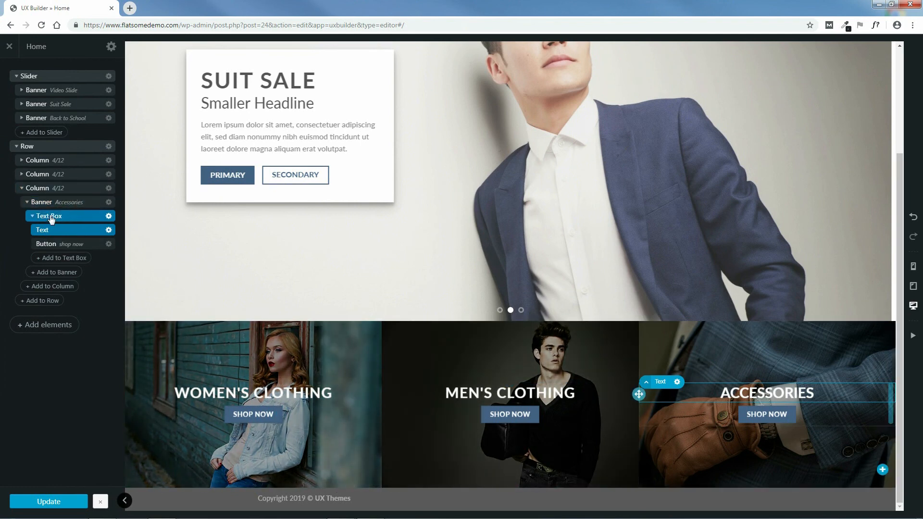
Step: Set the Women's Clothing banner's border widths to 4px top, right and left, 0px bottom
{"action": "left_click", "coordinate": [22, 189]}
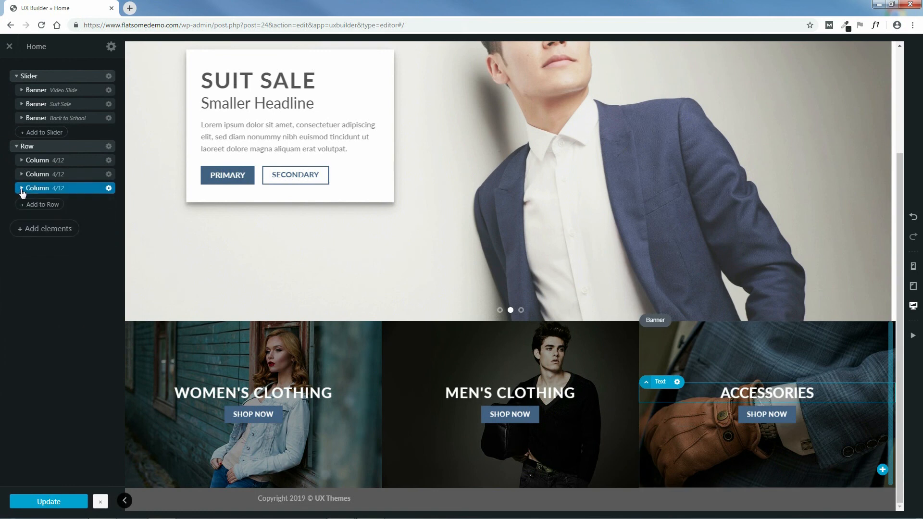
{"action": "left_click", "coordinate": [23, 160]}
{"action": "left_click", "coordinate": [63, 176]}
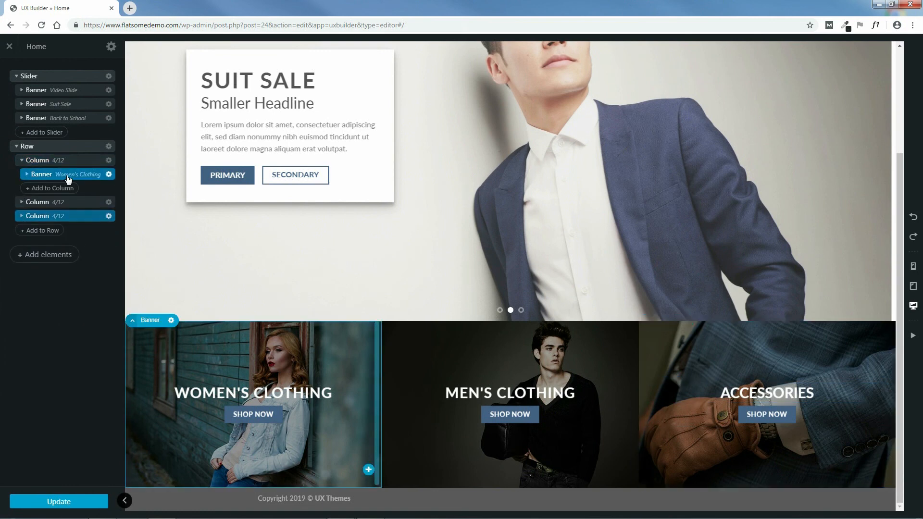
{"action": "left_click", "coordinate": [68, 179]}
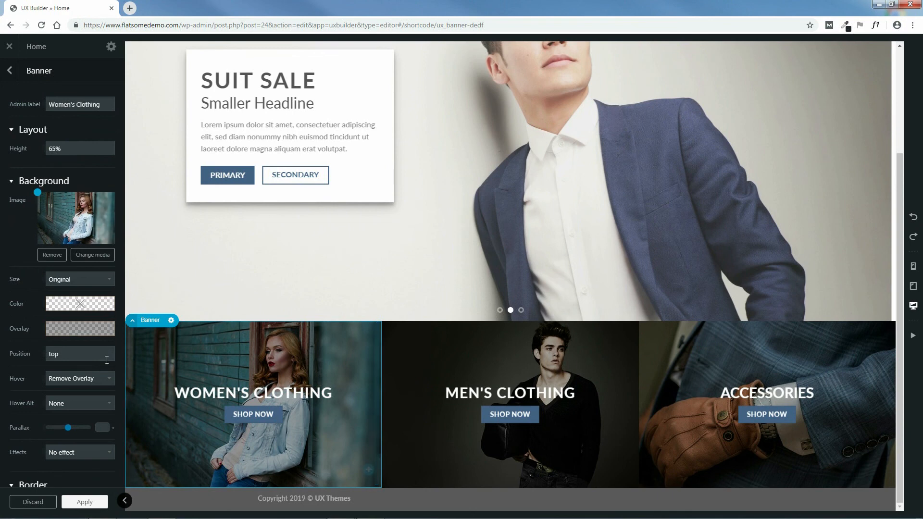
{"action": "scroll", "coordinate": [99, 365], "scroll_direction": "down", "scroll_amount": 5}
{"action": "scroll", "coordinate": [97, 363], "scroll_direction": "down", "scroll_amount": 3}
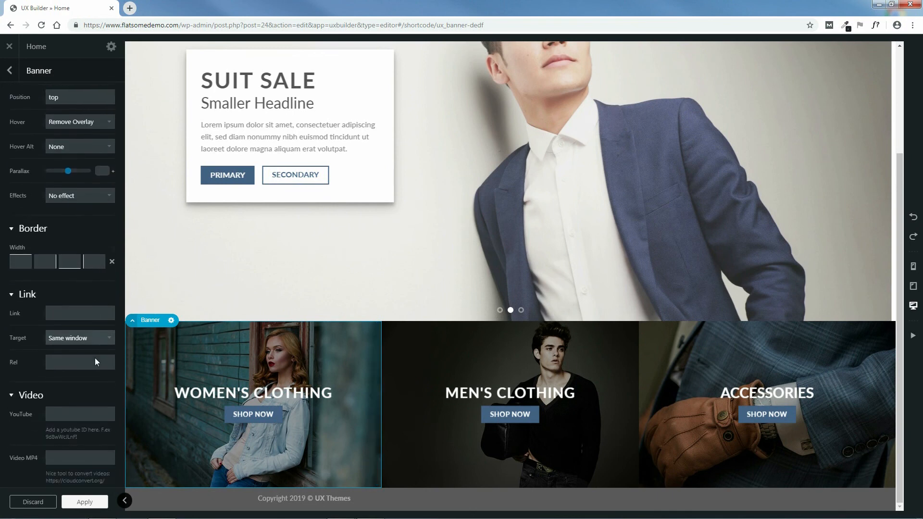
{"action": "scroll", "coordinate": [94, 357], "scroll_direction": "up", "scroll_amount": 1}
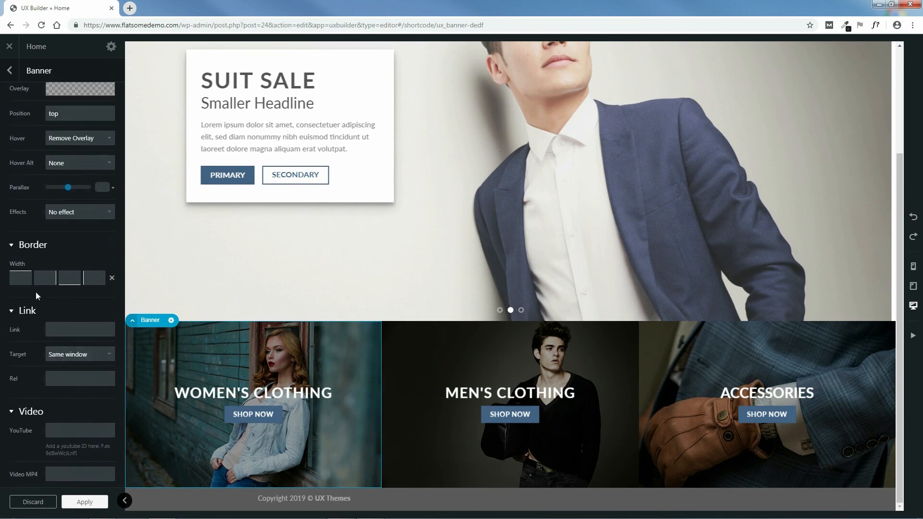
{"action": "type", "text": "4"}
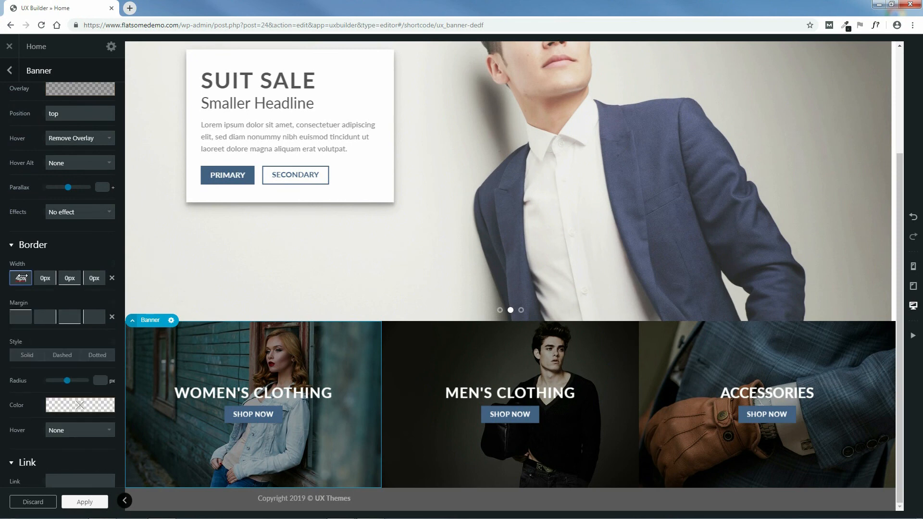
{"action": "left_click", "coordinate": [69, 279]}
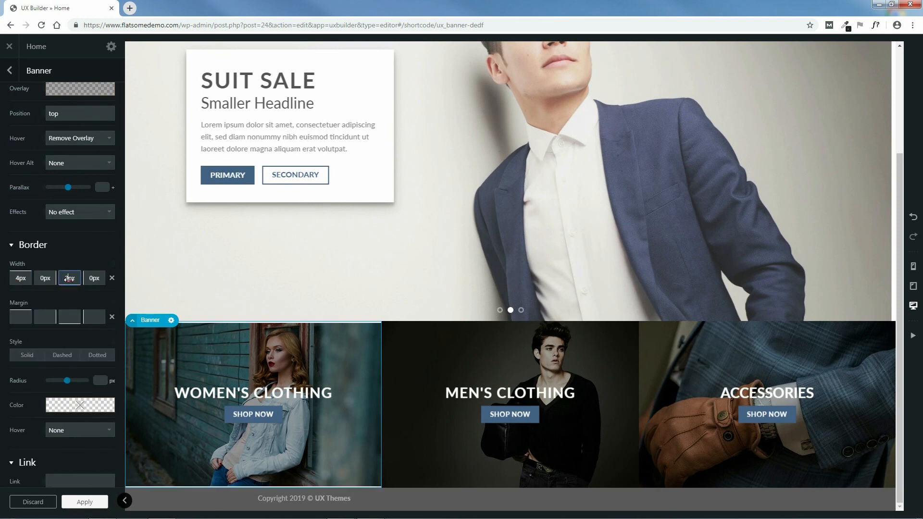
{"action": "left_click_drag", "start_coordinate": [69, 279], "coordinate": [70, 279]}
{"action": "left_click_drag", "start_coordinate": [70, 279], "coordinate": [45, 278]}
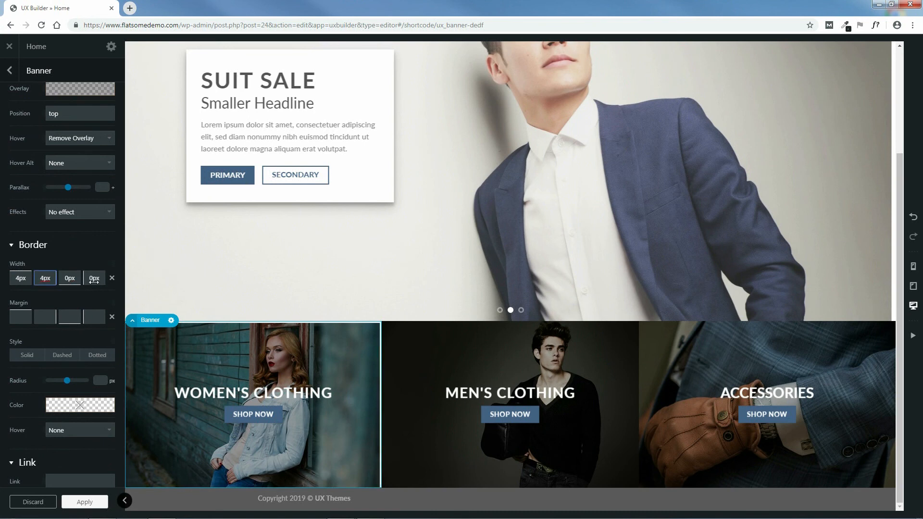
{"action": "left_click_drag", "start_coordinate": [91, 281], "coordinate": [95, 282]}
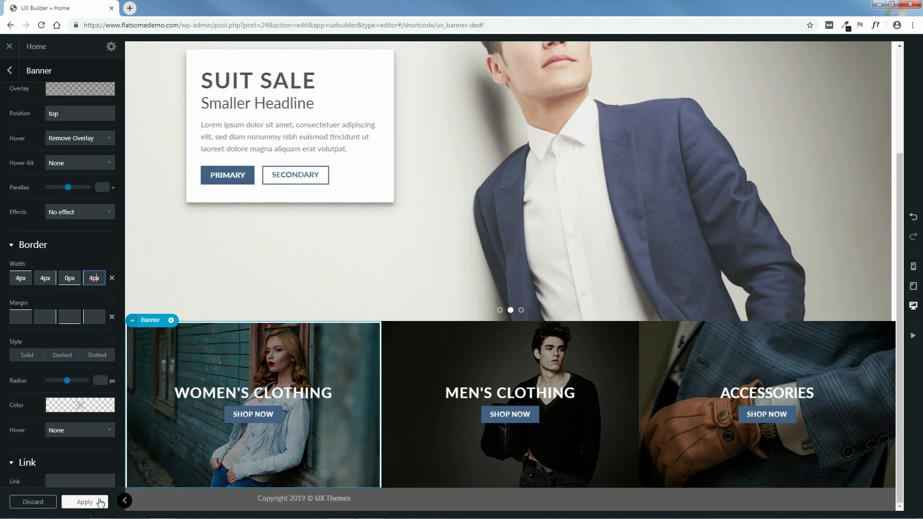
{"action": "left_click", "coordinate": [85, 503]}
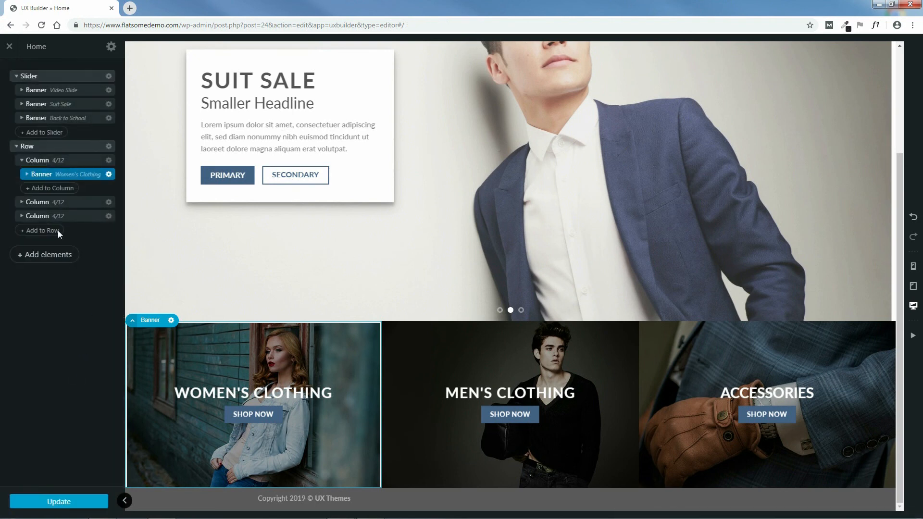
Step: Give the Men's Clothing banner 4px top and left borders with no bottom border
{"action": "left_click", "coordinate": [22, 204]}
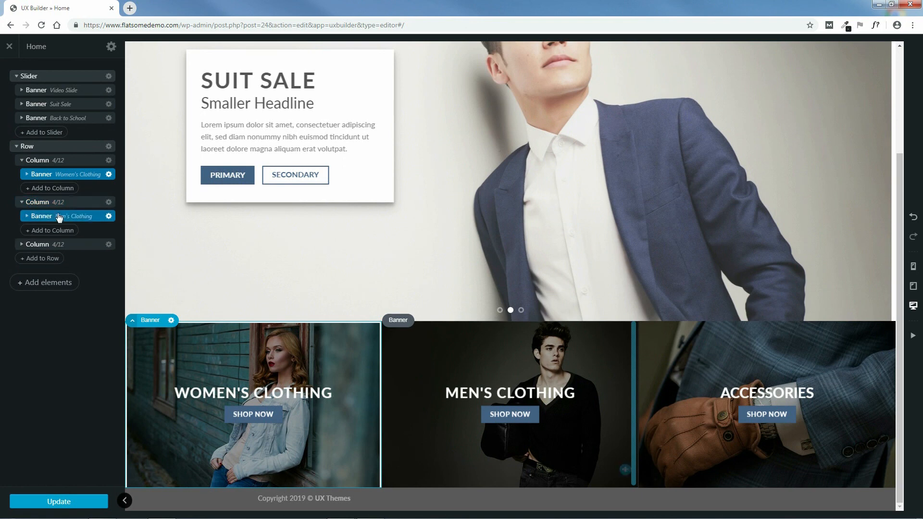
{"action": "left_click", "coordinate": [77, 218]}
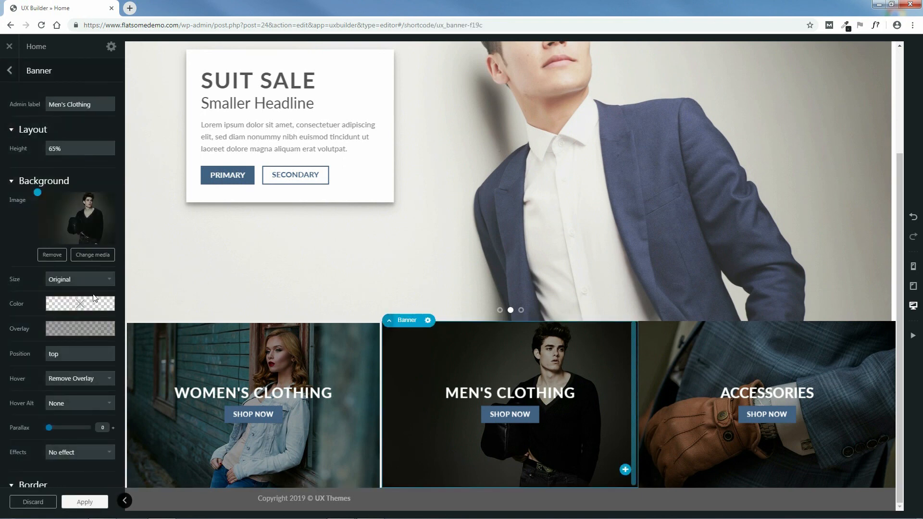
{"action": "scroll", "coordinate": [94, 379], "scroll_direction": "down", "scroll_amount": 6}
{"action": "left_click", "coordinate": [22, 230]}
{"action": "type", "text": "4"}
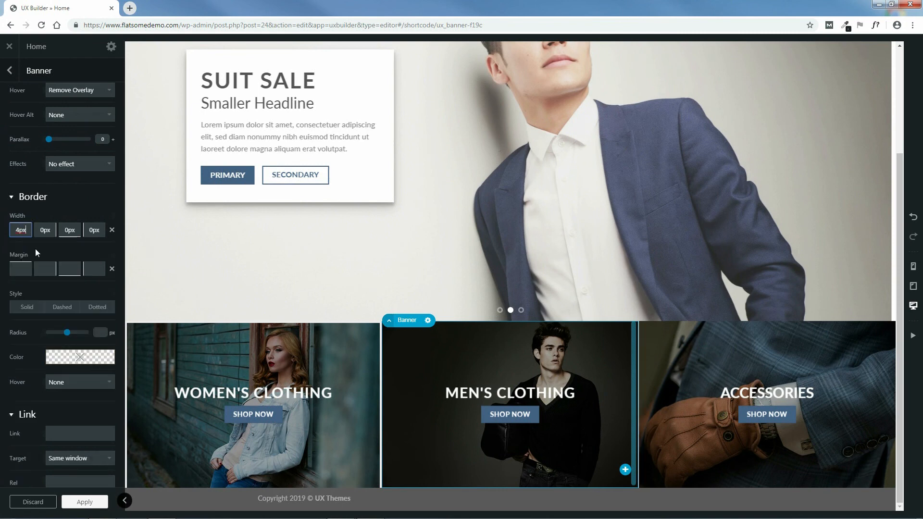
{"action": "left_click", "coordinate": [67, 230]}
{"action": "type", "text": "2"}
{"action": "type", "text": "4"}
{"action": "left_click", "coordinate": [93, 230]}
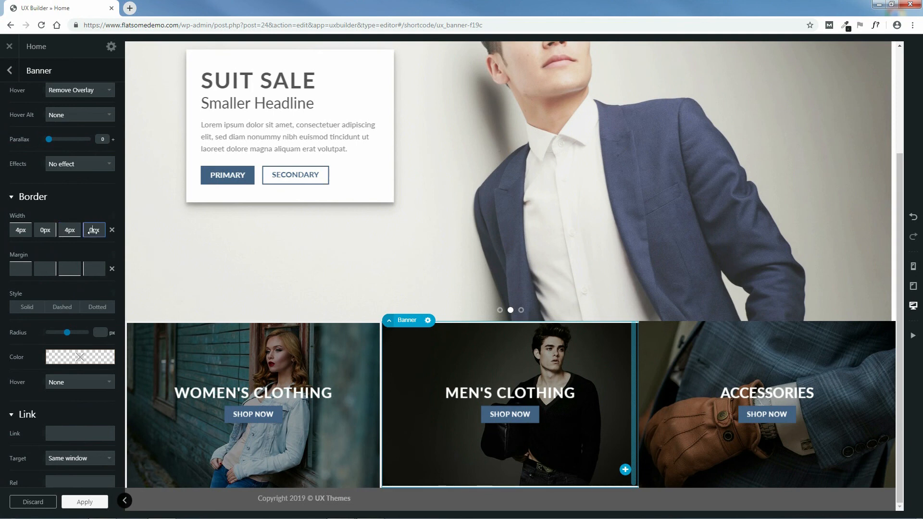
{"action": "type", "text": "2"}
{"action": "left_click_drag", "start_coordinate": [95, 232], "coordinate": [95, 232]}
{"action": "left_click", "coordinate": [83, 502]}
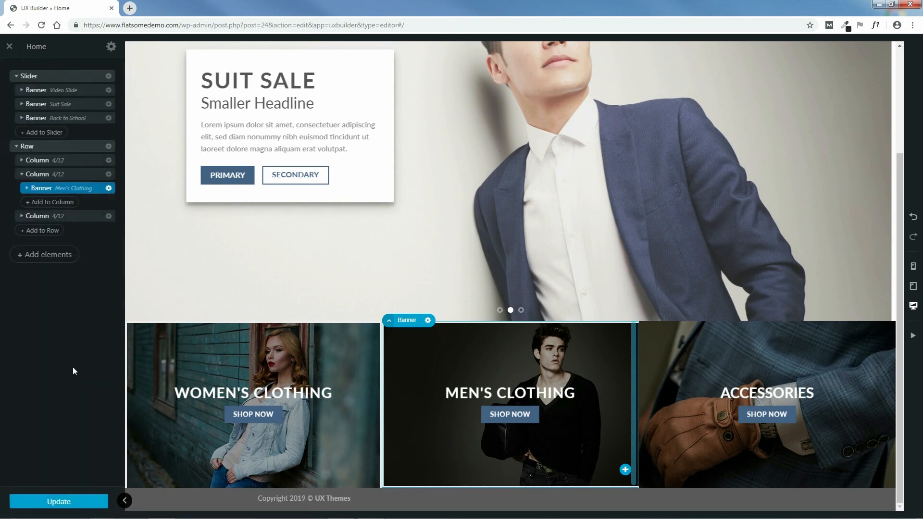
Step: Add a 4px right border to the Men's Clothing banner
{"action": "left_click", "coordinate": [69, 189]}
{"action": "scroll", "coordinate": [83, 388], "scroll_direction": "down", "scroll_amount": 3}
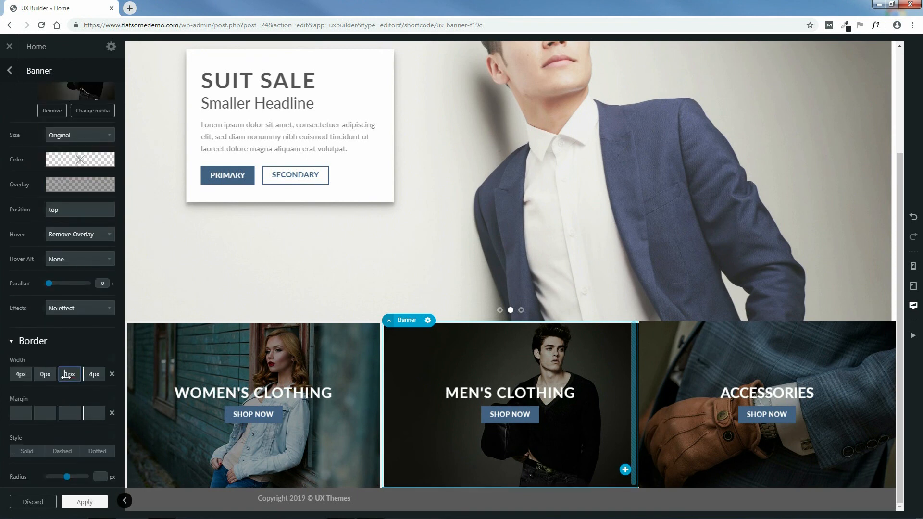
{"action": "left_click_drag", "start_coordinate": [42, 378], "coordinate": [46, 378]}
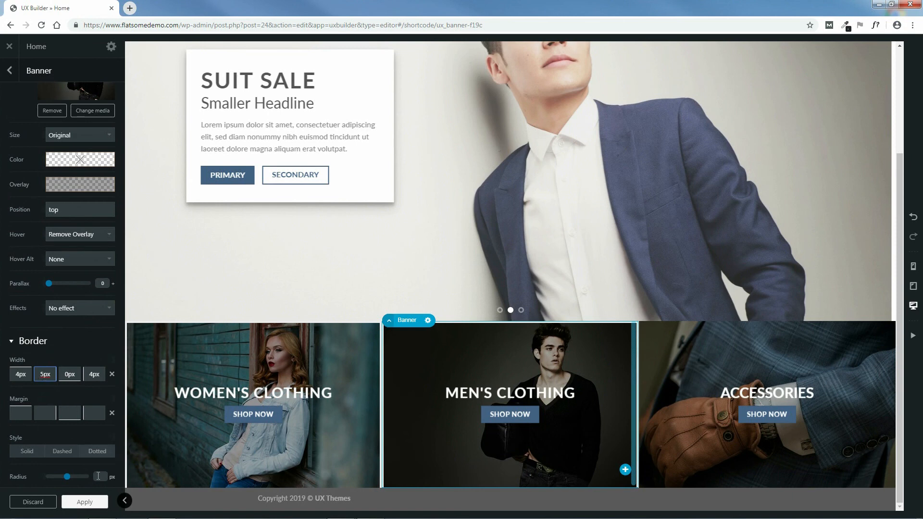
{"action": "left_click_drag", "start_coordinate": [43, 377], "coordinate": [42, 377]}
{"action": "left_click", "coordinate": [82, 501]}
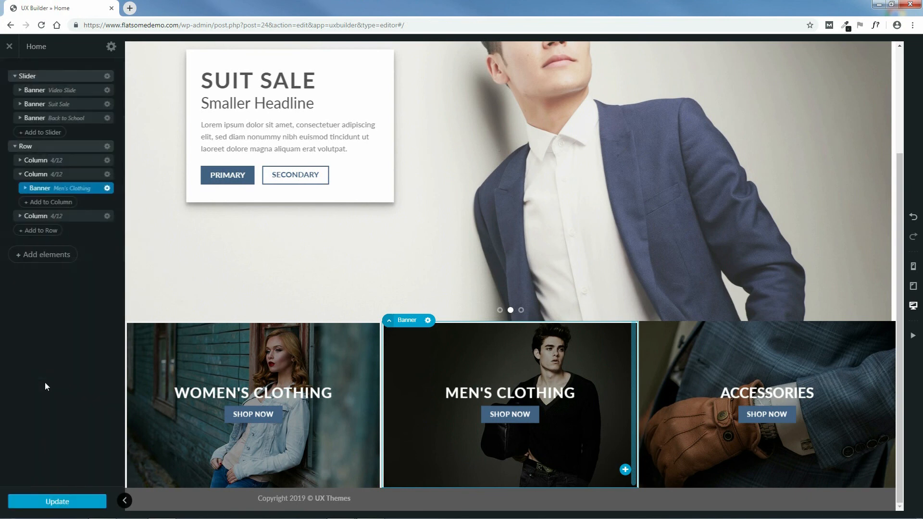
Step: Enter Accessories banner border widths of 4px top, right and left, with 0px bottom
{"action": "left_click", "coordinate": [21, 216]}
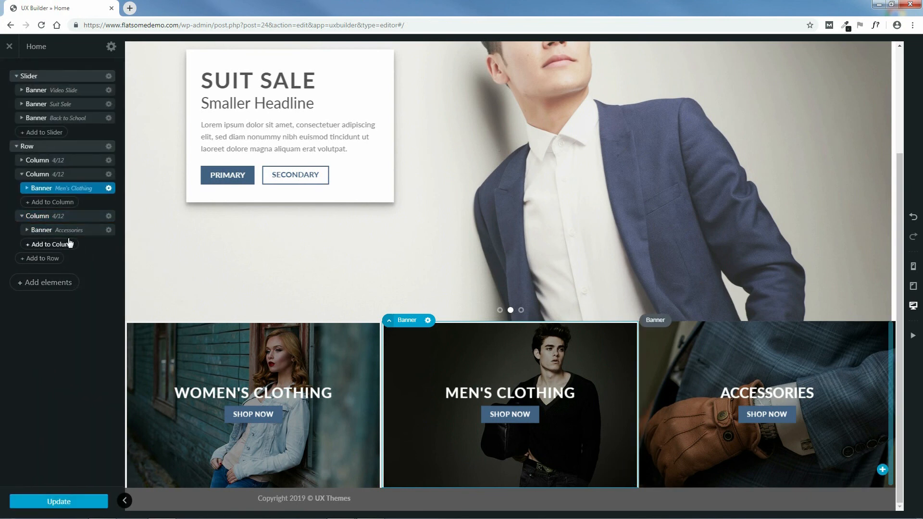
{"action": "left_click", "coordinate": [71, 231]}
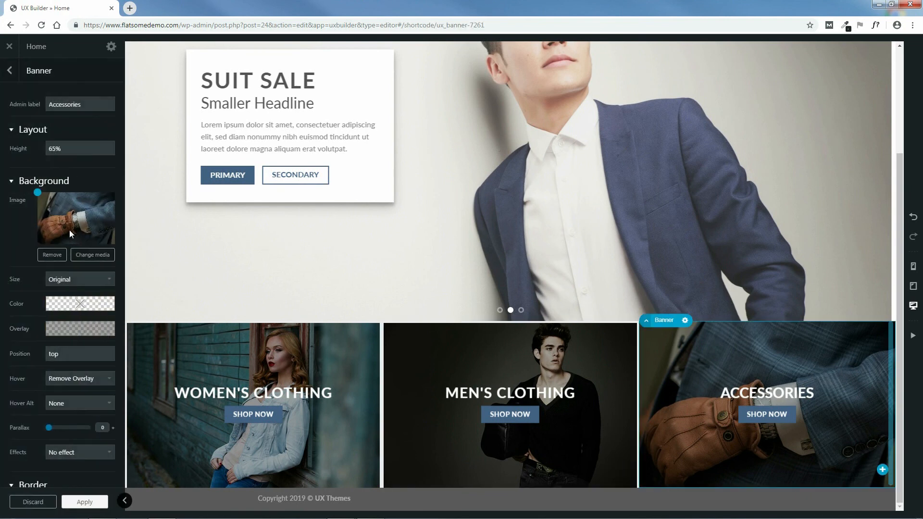
{"action": "scroll", "coordinate": [92, 364], "scroll_direction": "down", "scroll_amount": 6}
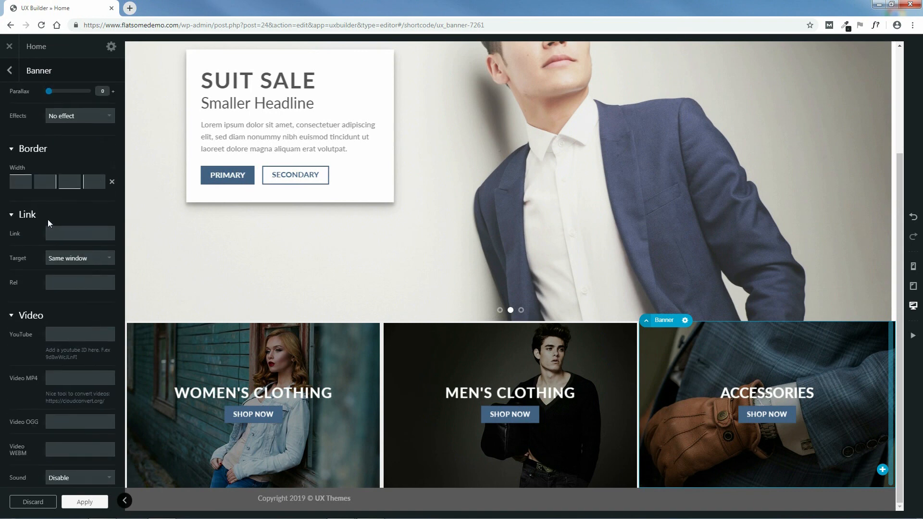
{"action": "scroll", "coordinate": [38, 240], "scroll_direction": "up", "scroll_amount": 2}
{"action": "left_click", "coordinate": [23, 278]}
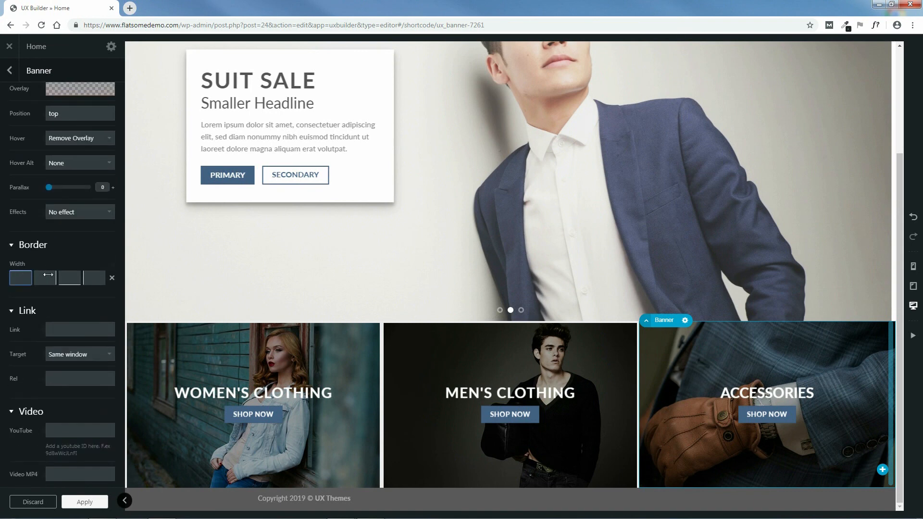
{"action": "type", "text": "4px"}
{"action": "left_click", "coordinate": [44, 278]}
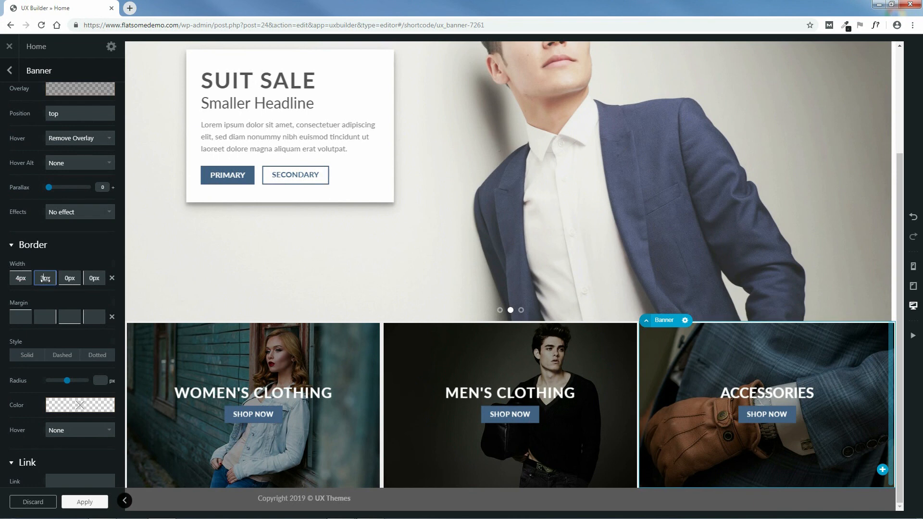
{"action": "type", "text": "4"}
{"action": "left_click", "coordinate": [90, 279]}
{"action": "type", "text": "3"}
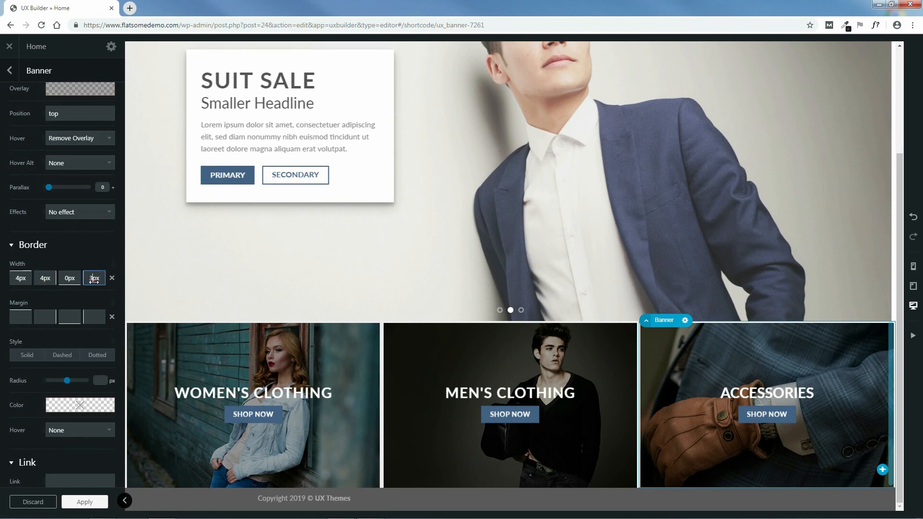
{"action": "key", "text": "BackSpace"}
{"action": "type", "text": "5"}
{"action": "key", "text": "BackSpace"}
{"action": "type", "text": "4"}
{"action": "left_click", "coordinate": [84, 502]}
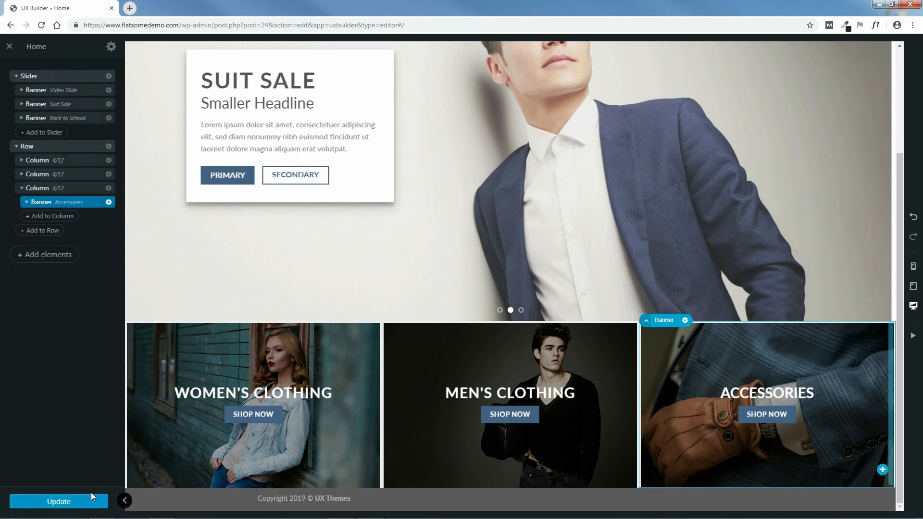
Step: Update the homepage, preview it full width, then exit UX Builder to the live site
{"action": "left_click", "coordinate": [62, 501]}
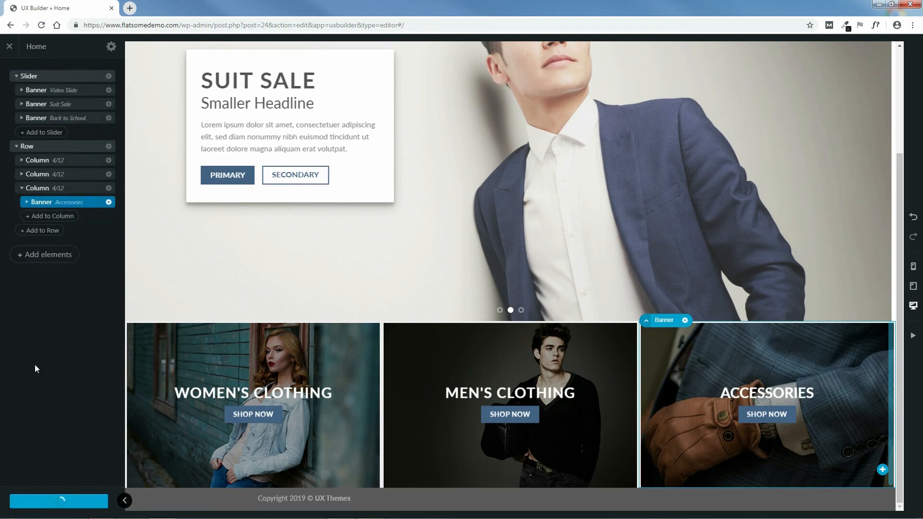
{"action": "left_click", "coordinate": [125, 501]}
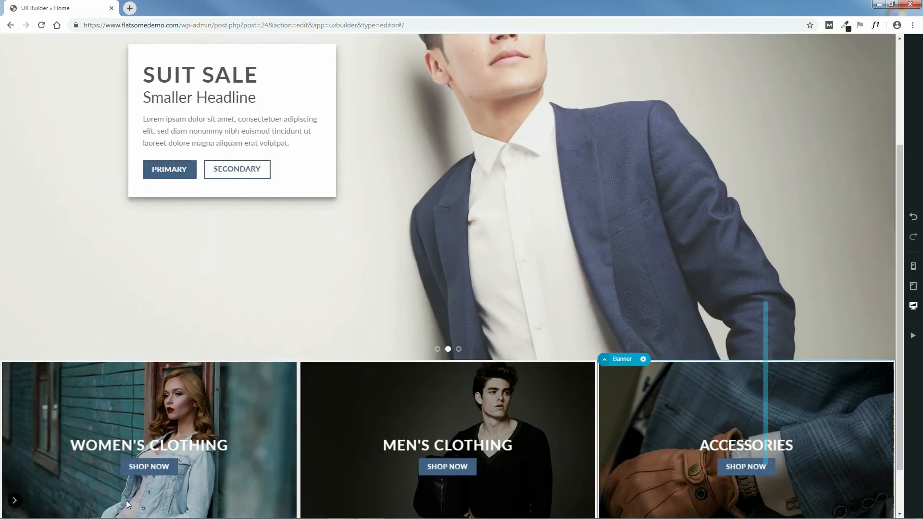
{"action": "left_click_drag", "start_coordinate": [903, 206], "coordinate": [902, 247]}
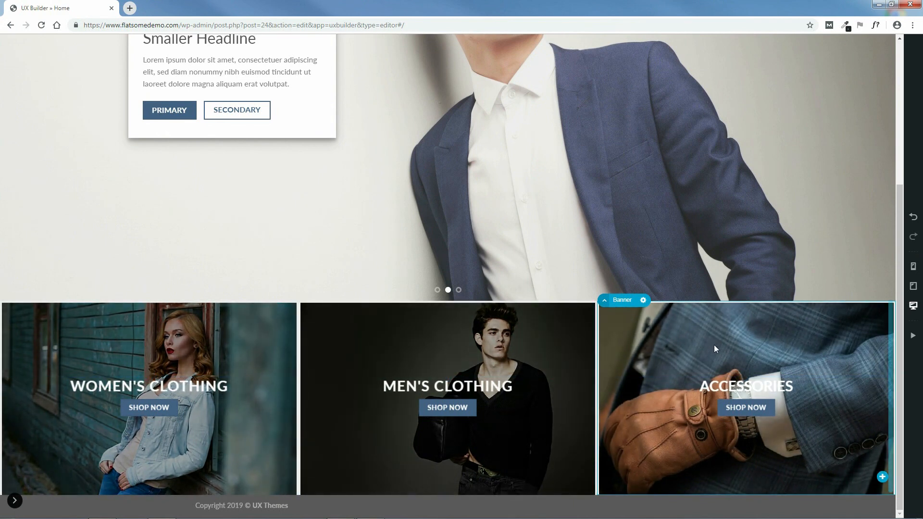
{"action": "left_click", "coordinate": [15, 501]}
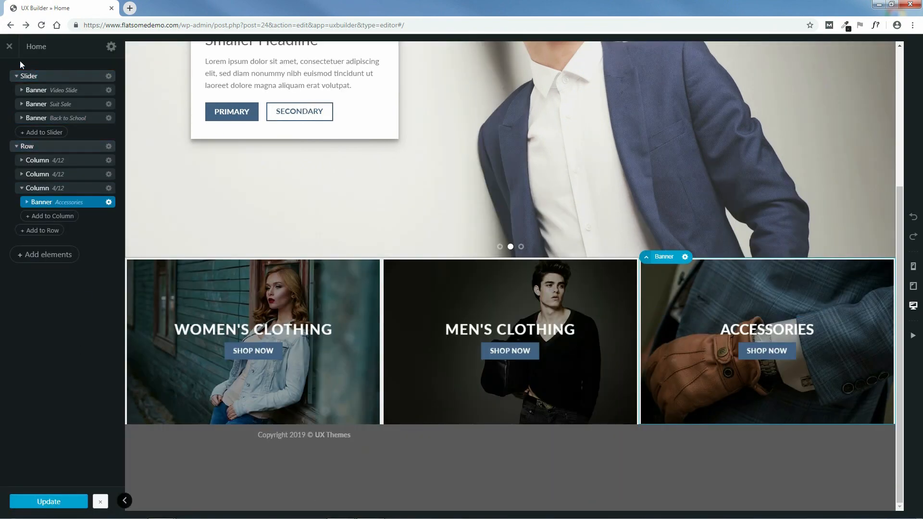
{"action": "left_click", "coordinate": [10, 47]}
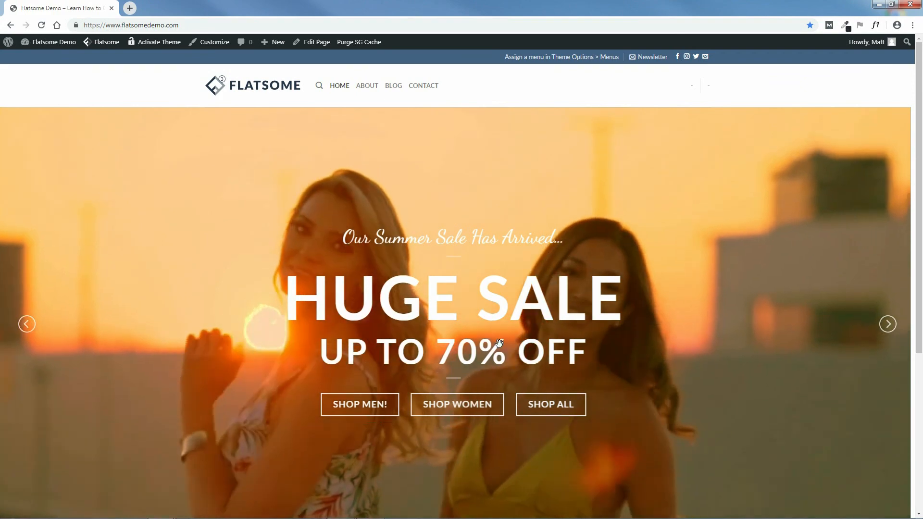
{"action": "left_click", "coordinate": [889, 327]}
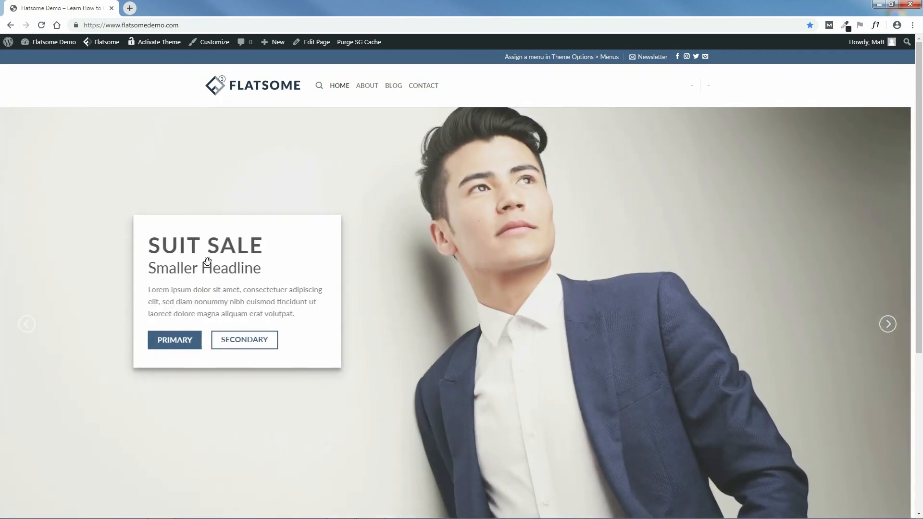
{"action": "left_click", "coordinate": [889, 327]}
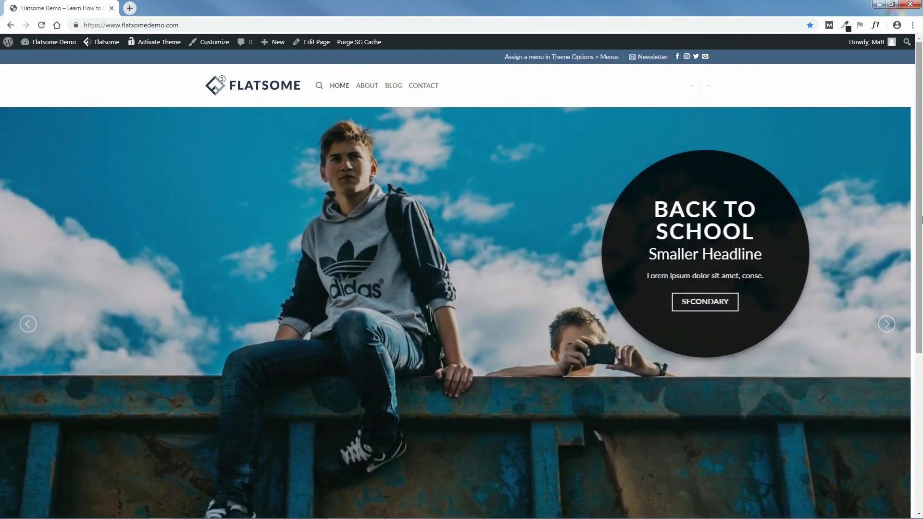
{"action": "scroll", "coordinate": [273, 193], "scroll_direction": "down", "scroll_amount": 5}
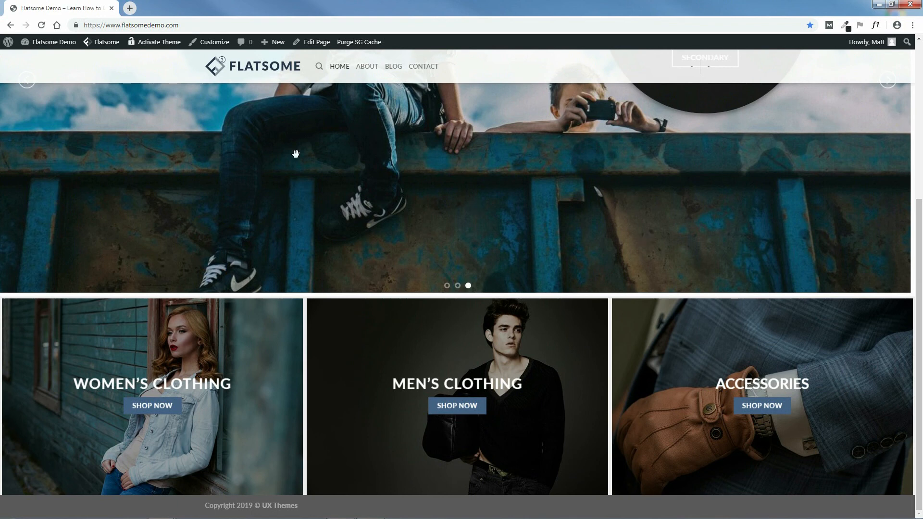
{"action": "mouse_move", "coordinate": [45, 43]}
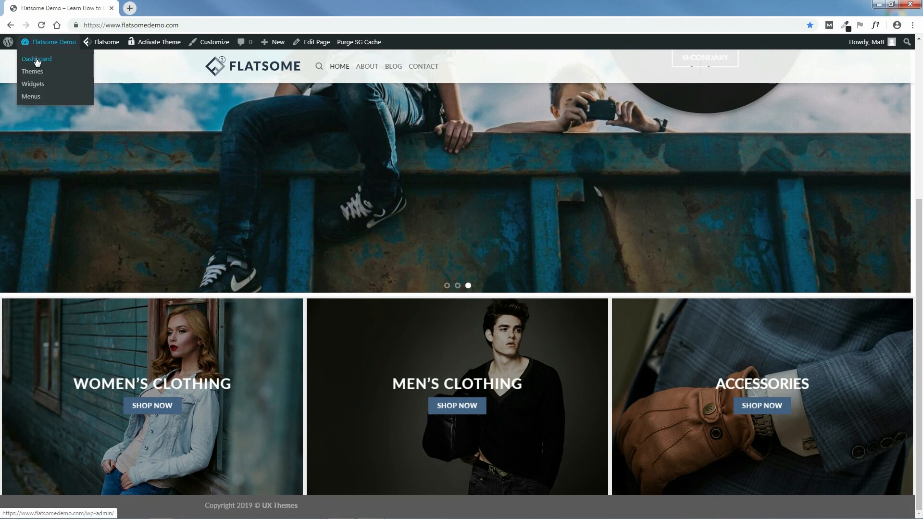
Step: Search 'woocommerce' in Plugins > Add New, then install and activate WooCommerce
{"action": "left_click", "coordinate": [36, 60]}
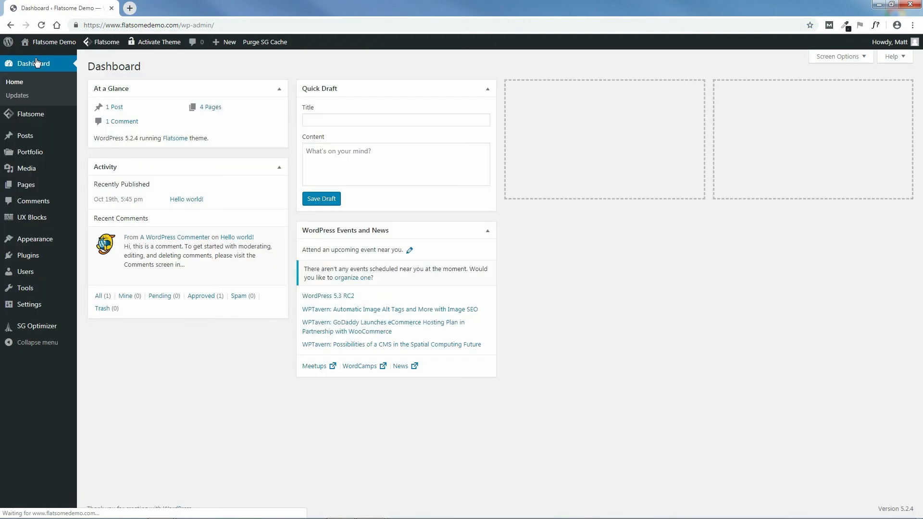
{"action": "mouse_move", "coordinate": [24, 258]}
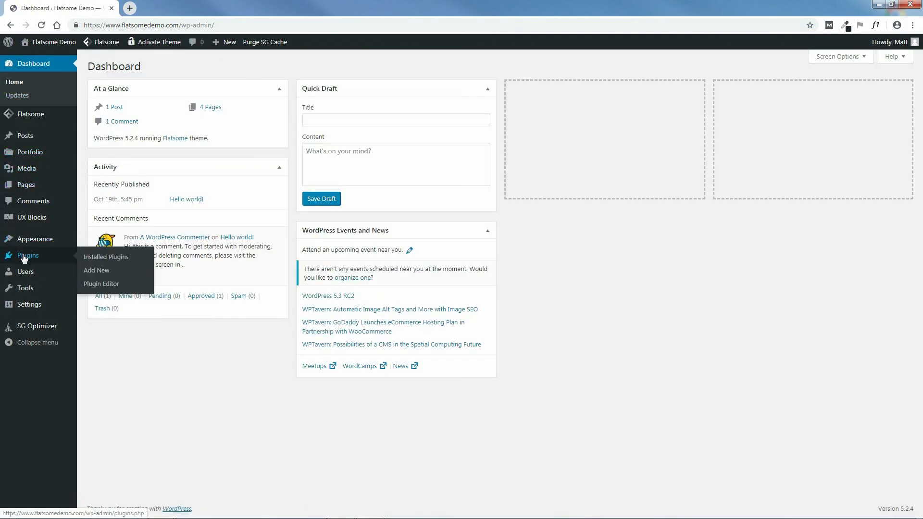
{"action": "left_click", "coordinate": [95, 271]}
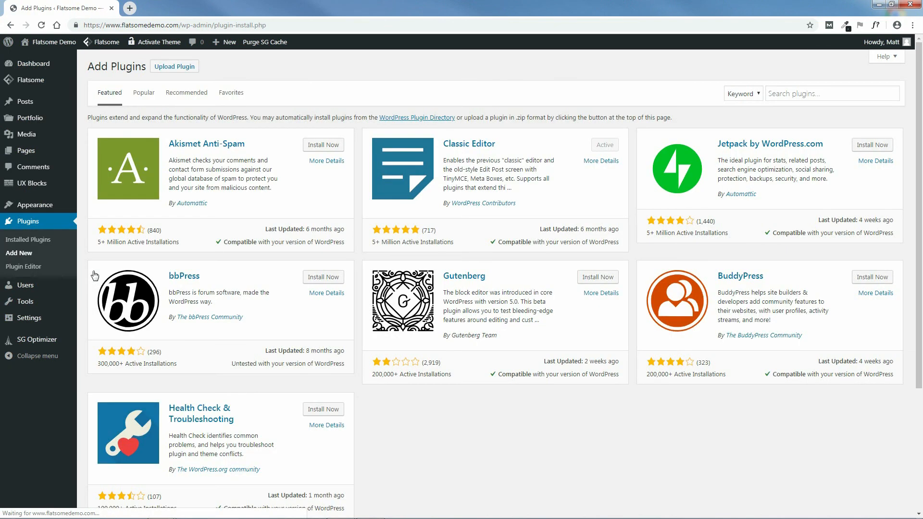
{"action": "left_click", "coordinate": [831, 94]}
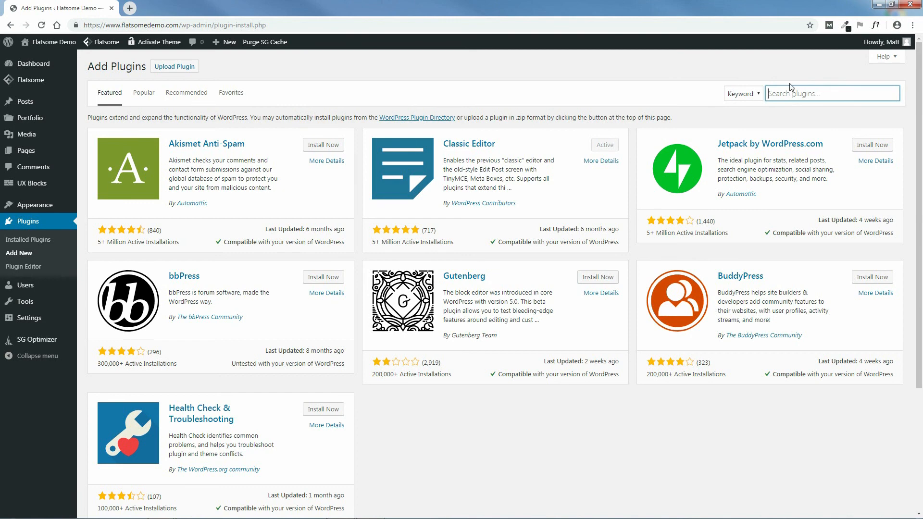
{"action": "type", "text": "woocommerce"}
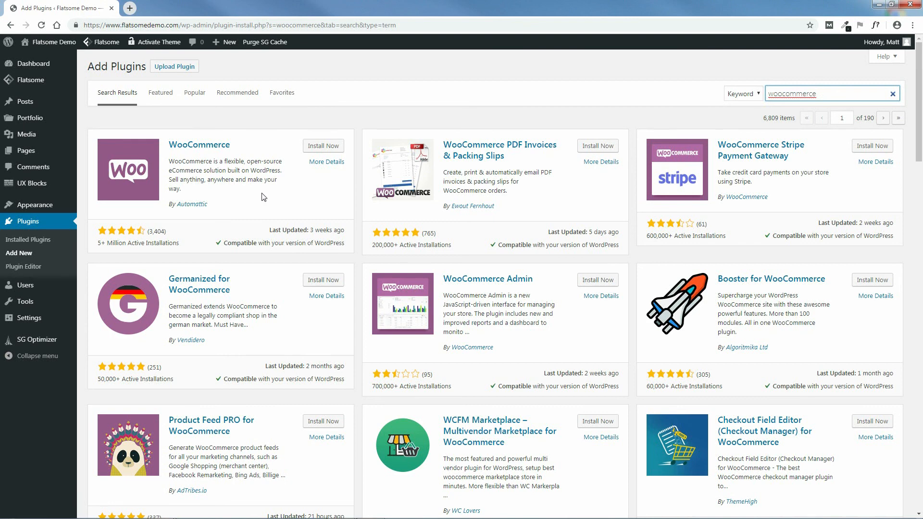
{"action": "left_click", "coordinate": [324, 148]}
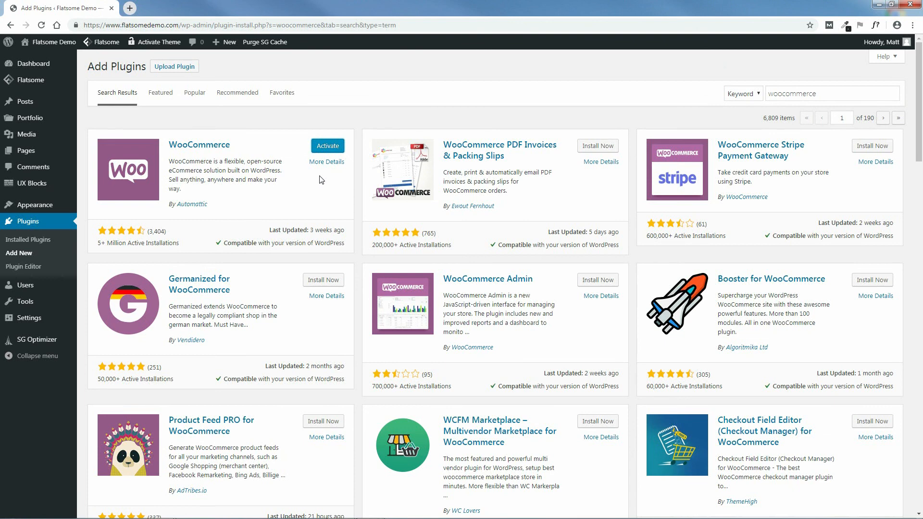
{"action": "left_click", "coordinate": [330, 150]}
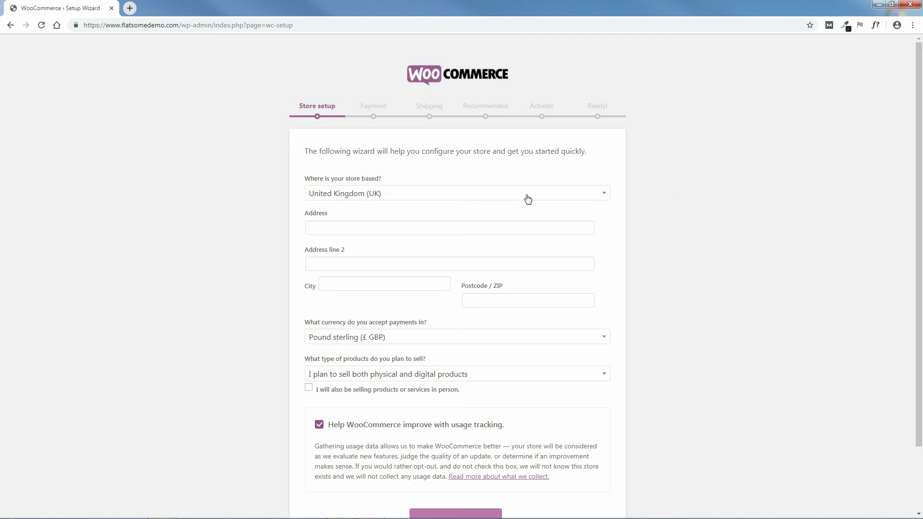
Step: Set the store country to United States and enter the street address, city, state and ZIP code
{"action": "left_click", "coordinate": [526, 196]}
{"action": "left_click", "coordinate": [352, 283]}
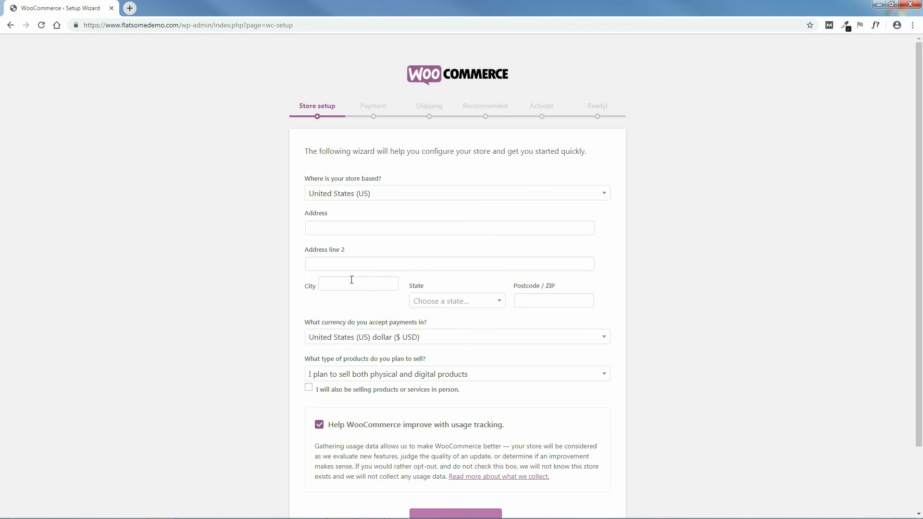
{"action": "left_click", "coordinate": [391, 227]}
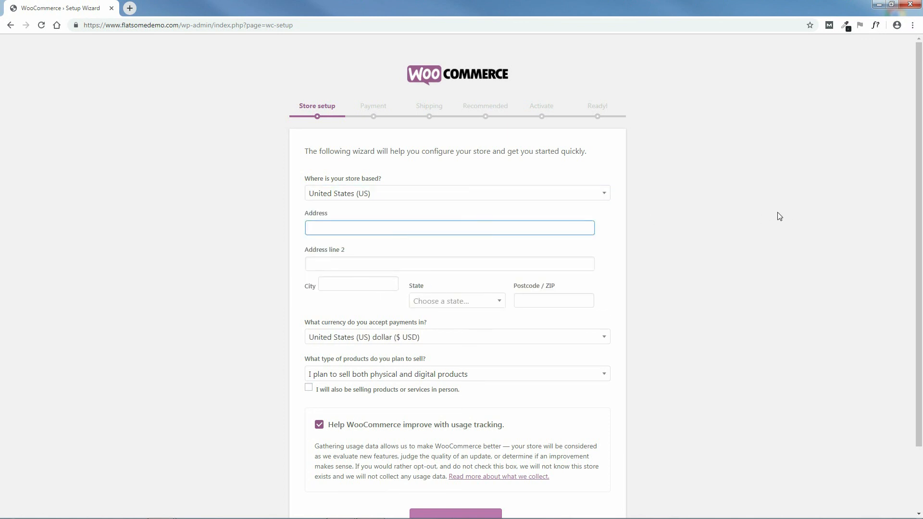
{"action": "left_click", "coordinate": [374, 286]}
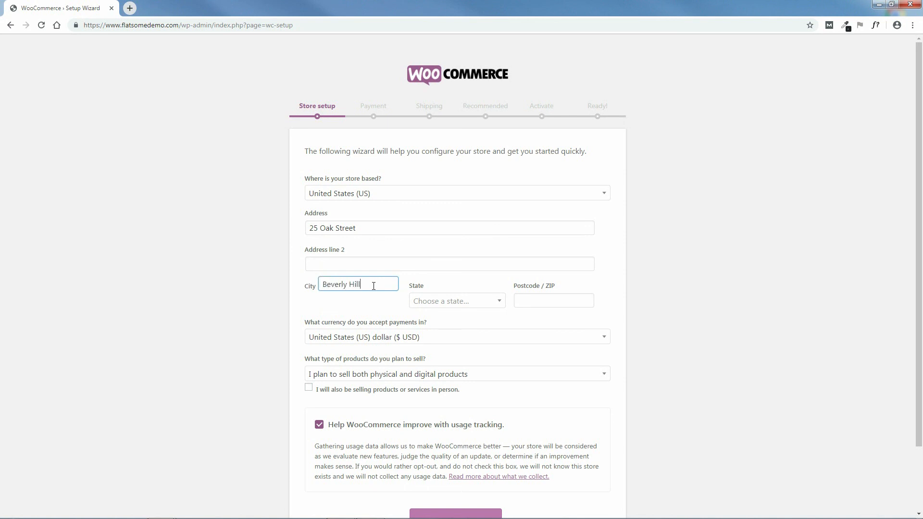
{"action": "left_click", "coordinate": [460, 303]}
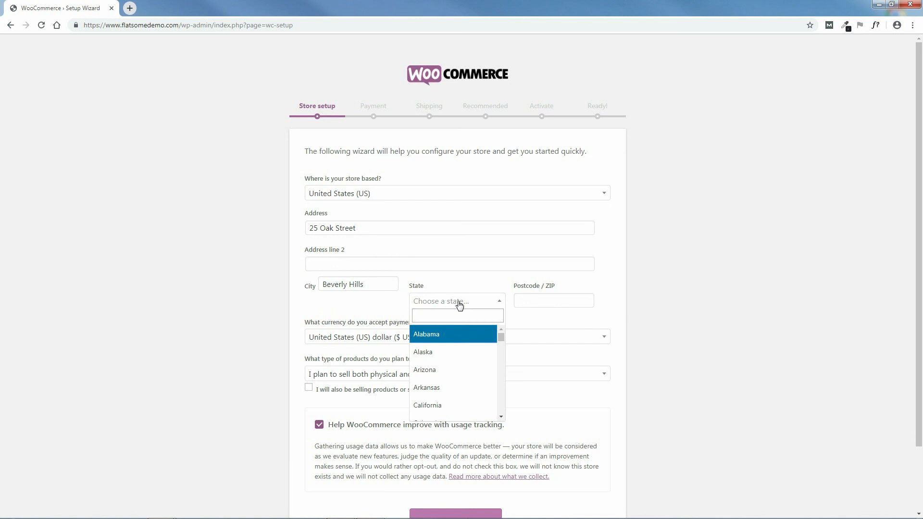
{"action": "left_click", "coordinate": [430, 406]}
{"action": "left_click", "coordinate": [560, 300]}
{"action": "type", "text": "90210"}
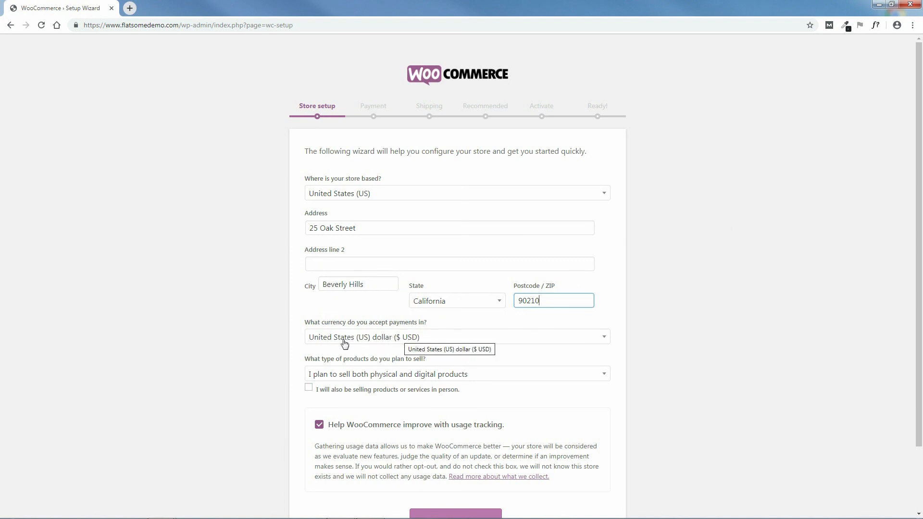
{"action": "scroll", "coordinate": [921, 342], "scroll_direction": "down", "scroll_amount": 1}
{"action": "scroll", "coordinate": [921, 342], "scroll_direction": "down", "scroll_amount": 1}
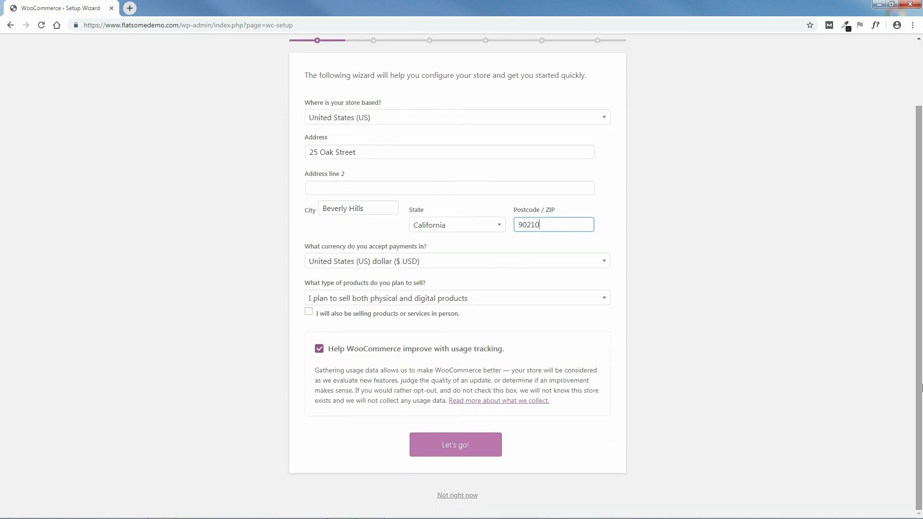
{"action": "left_click", "coordinate": [604, 122]}
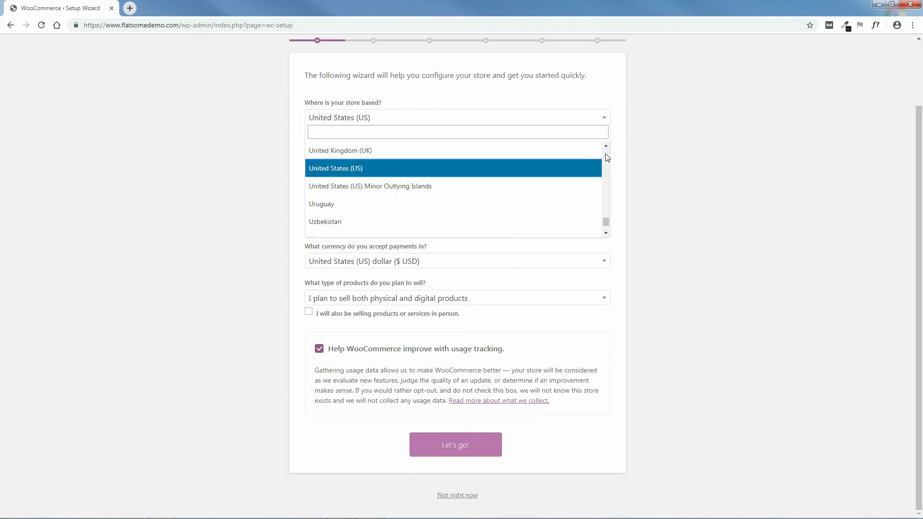
{"action": "left_click_drag", "start_coordinate": [607, 220], "coordinate": [660, 242]}
{"action": "left_click", "coordinate": [659, 242]}
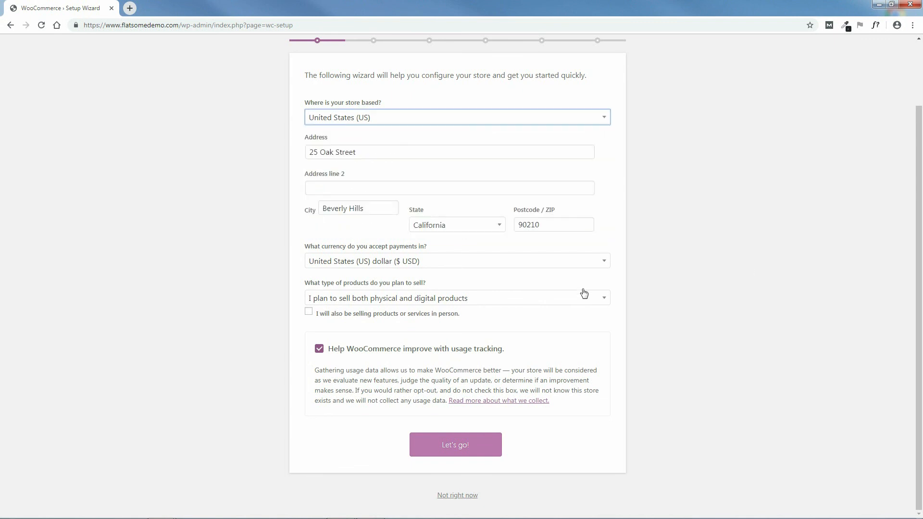
{"action": "left_click", "coordinate": [605, 261]}
{"action": "mouse_move", "coordinate": [605, 290]}
{"action": "left_mouse_down"}
{"action": "mouse_move", "coordinate": [605, 362]}
{"action": "mouse_move", "coordinate": [612, 293]}
{"action": "left_mouse_up"}
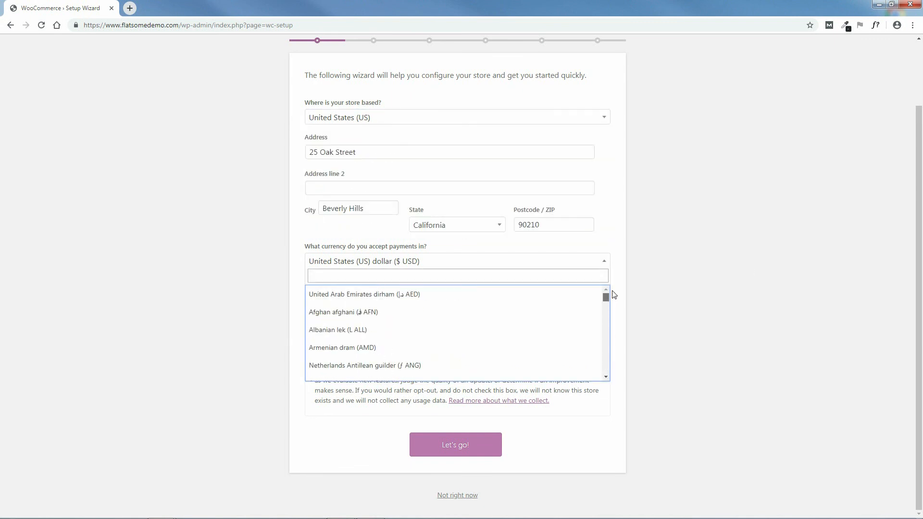
{"action": "left_click", "coordinate": [619, 294]}
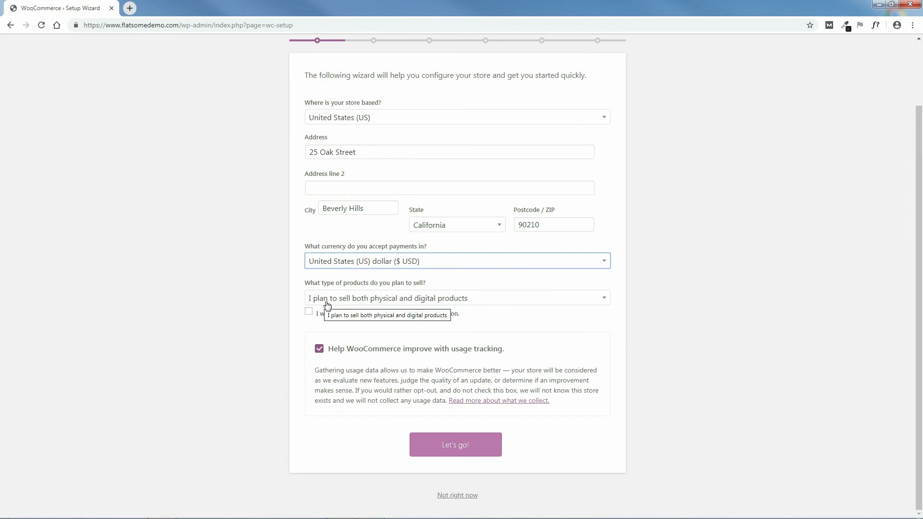
{"action": "left_click", "coordinate": [604, 301]}
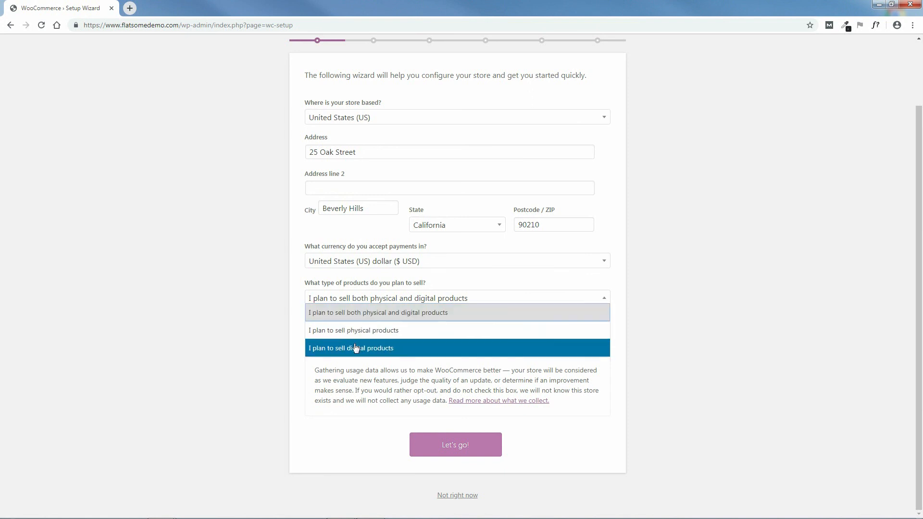
{"action": "left_click", "coordinate": [702, 332]}
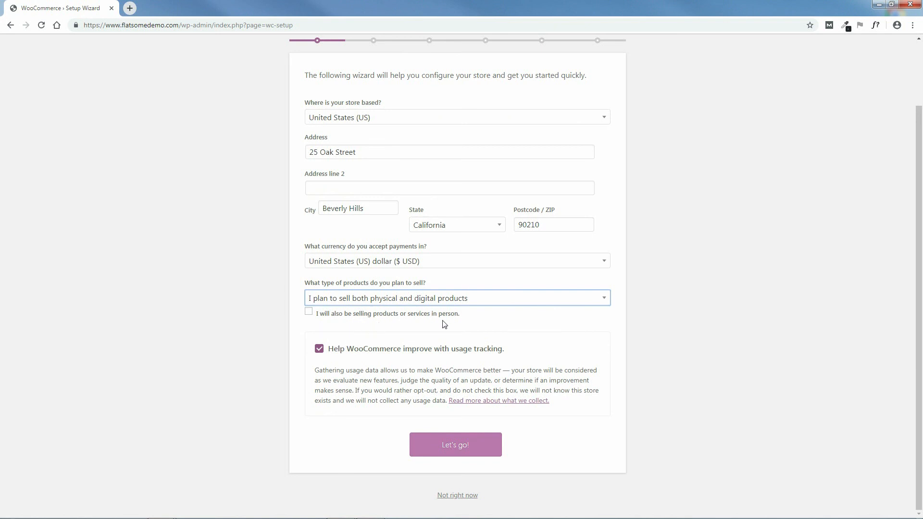
{"action": "left_click", "coordinate": [308, 312]}
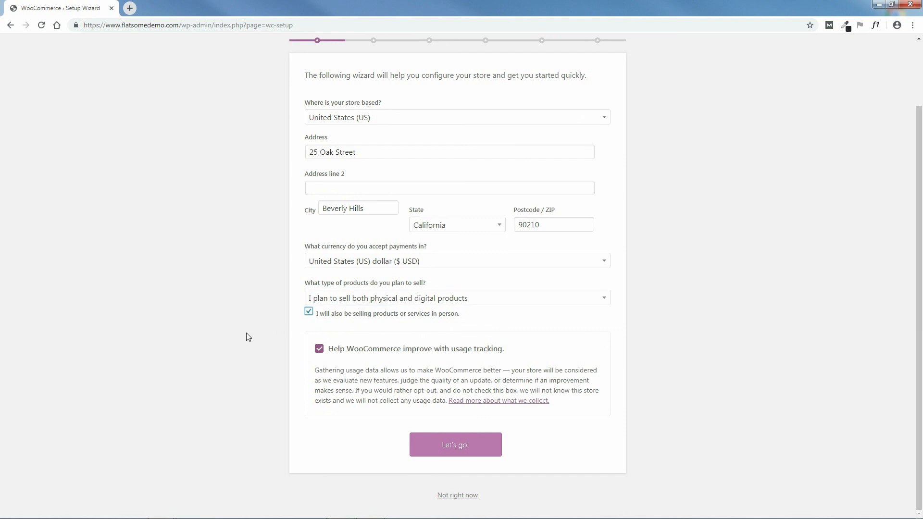
{"action": "left_click", "coordinate": [309, 313]}
Step: Submit the store details, enable PayPal, leave Check, BACS and Cash on delivery off, and continue
{"action": "left_click", "coordinate": [456, 448]}
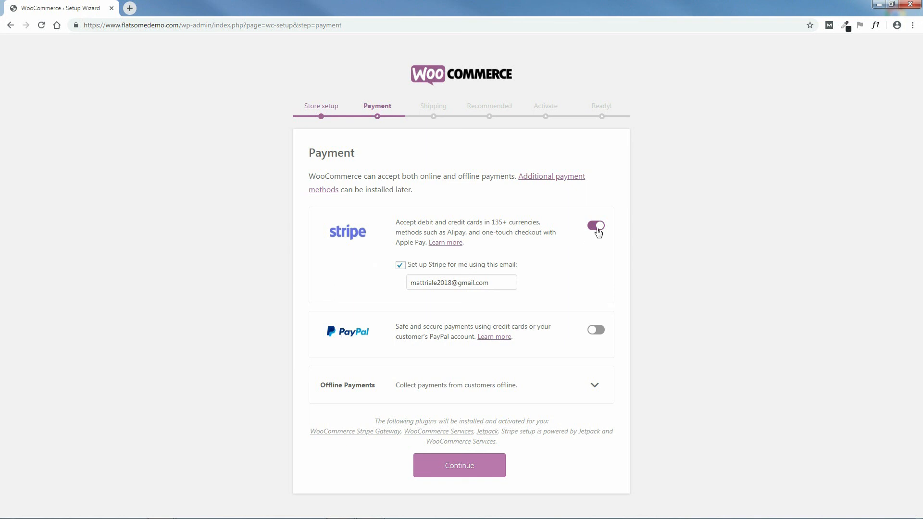
{"action": "left_click", "coordinate": [595, 332]}
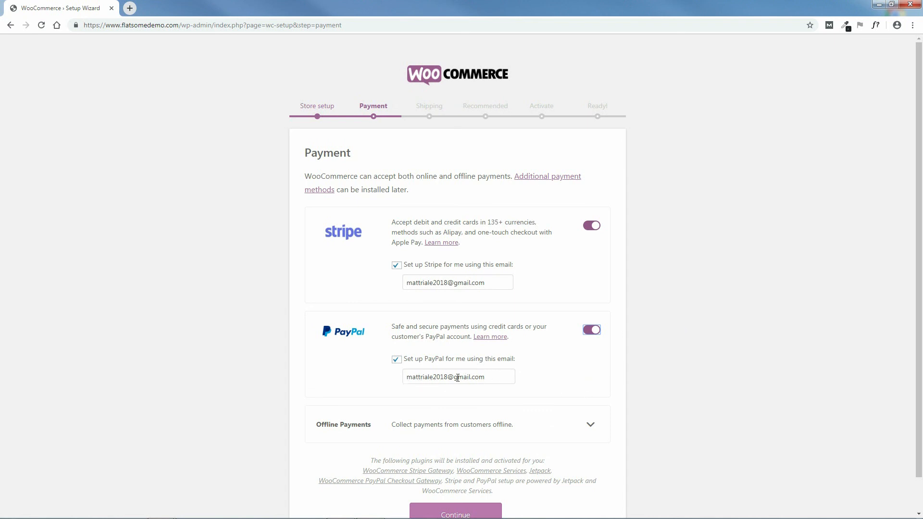
{"action": "scroll", "coordinate": [766, 305], "scroll_direction": "down", "scroll_amount": 1}
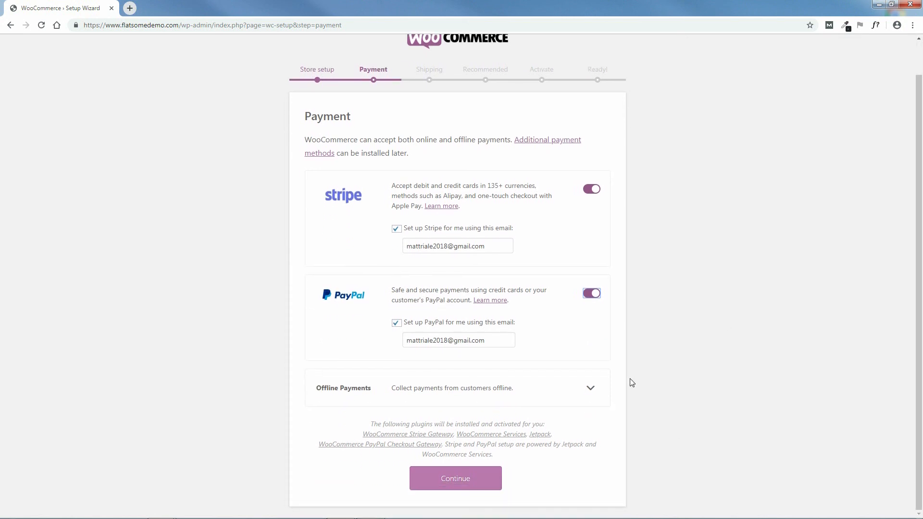
{"action": "left_click", "coordinate": [591, 389]}
{"action": "scroll", "coordinate": [746, 354], "scroll_direction": "down", "scroll_amount": 3}
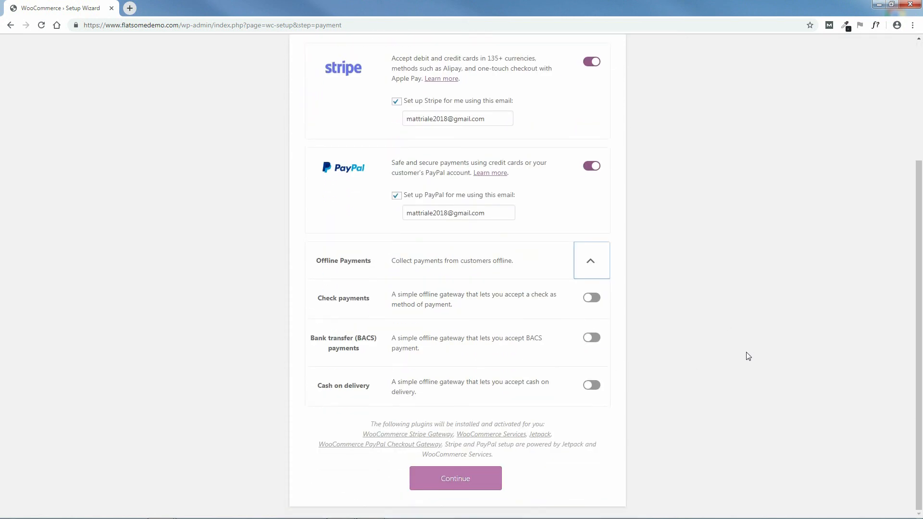
{"action": "left_click", "coordinate": [452, 482]}
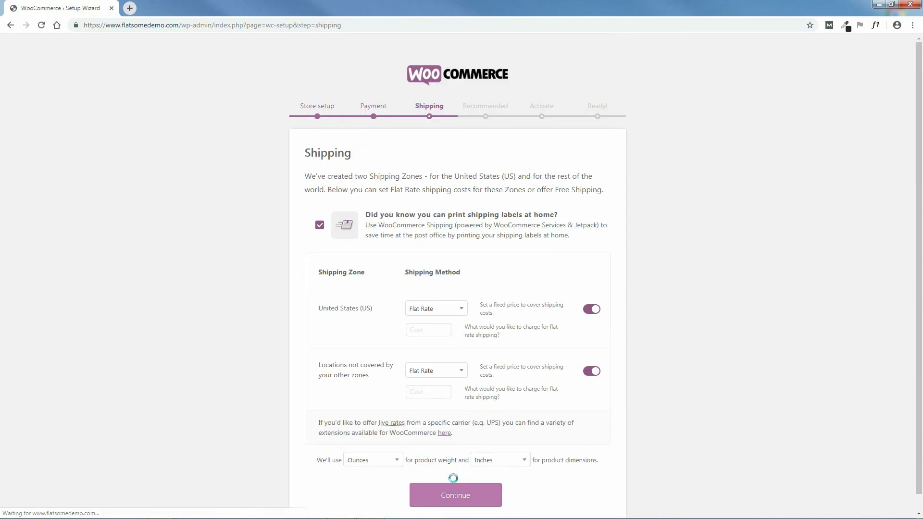
Step: Try Free Shipping for United States, then keep Flat Rate for both shipping zones
{"action": "scroll", "coordinate": [721, 269], "scroll_direction": "down", "scroll_amount": 1}
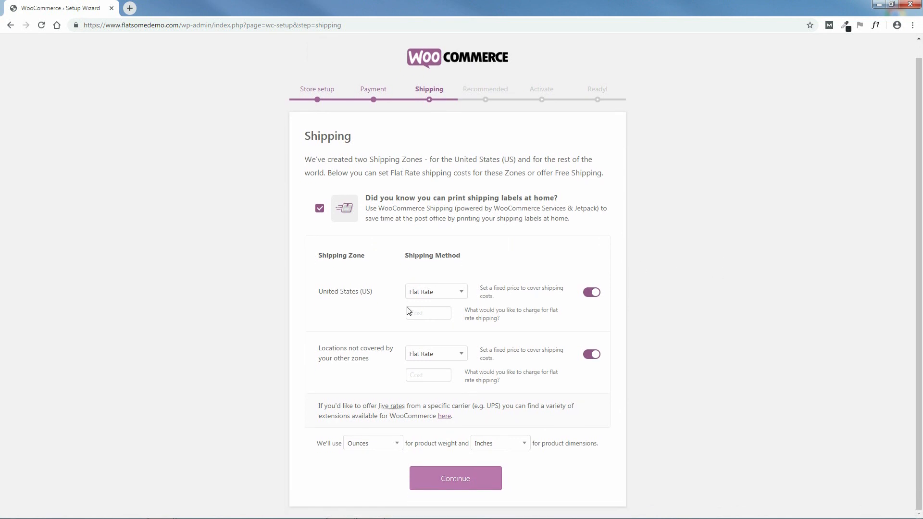
{"action": "left_click", "coordinate": [452, 292]}
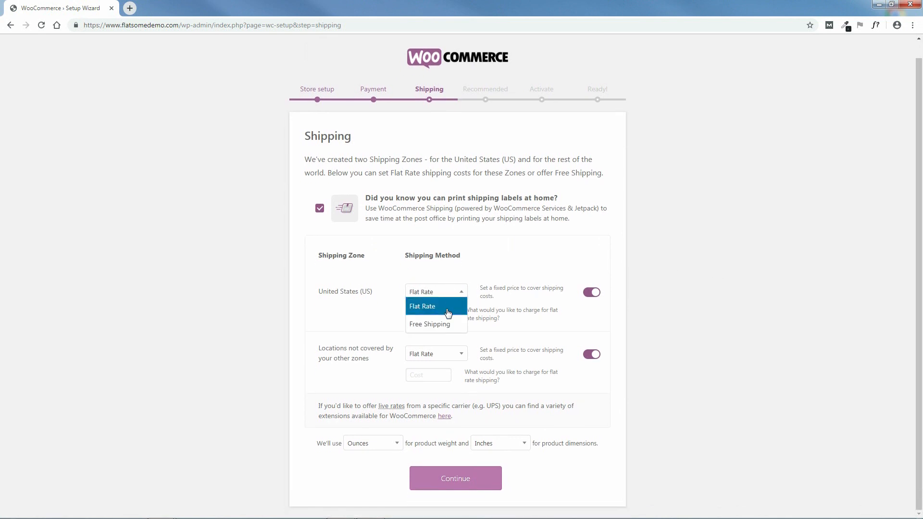
{"action": "left_click", "coordinate": [445, 324]}
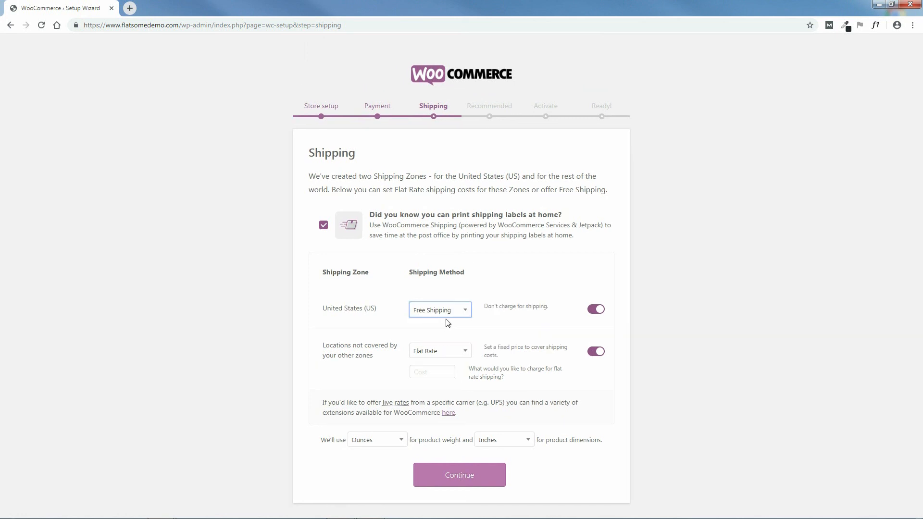
{"action": "left_click", "coordinate": [455, 313]}
{"action": "left_click", "coordinate": [449, 324]}
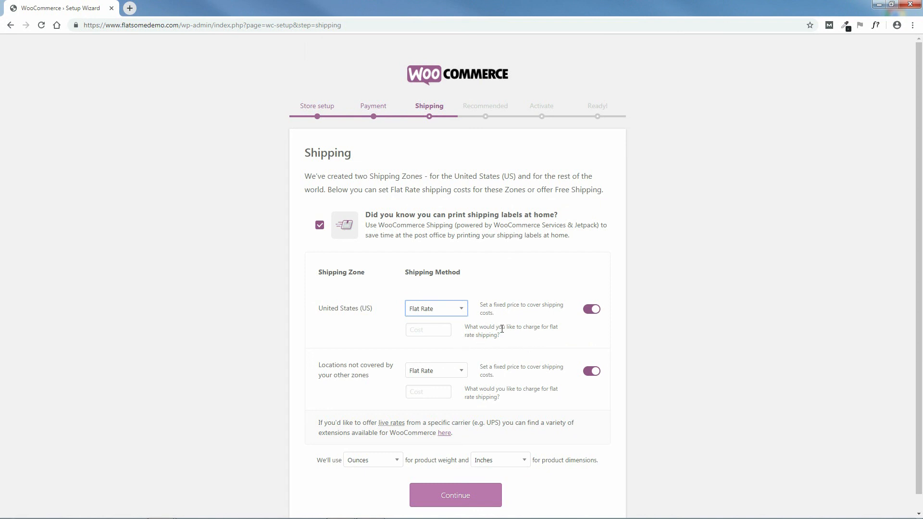
{"action": "scroll", "coordinate": [746, 370], "scroll_direction": "down", "scroll_amount": 1}
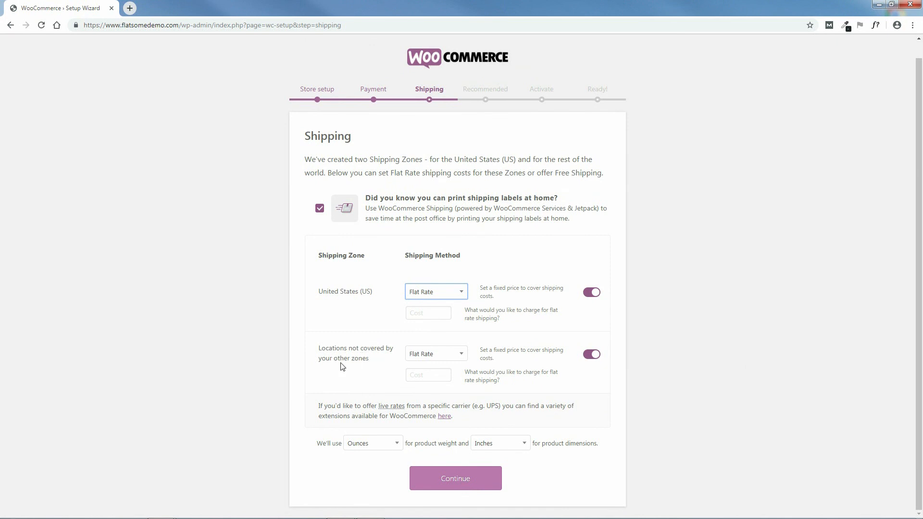
{"action": "left_click", "coordinate": [456, 359]}
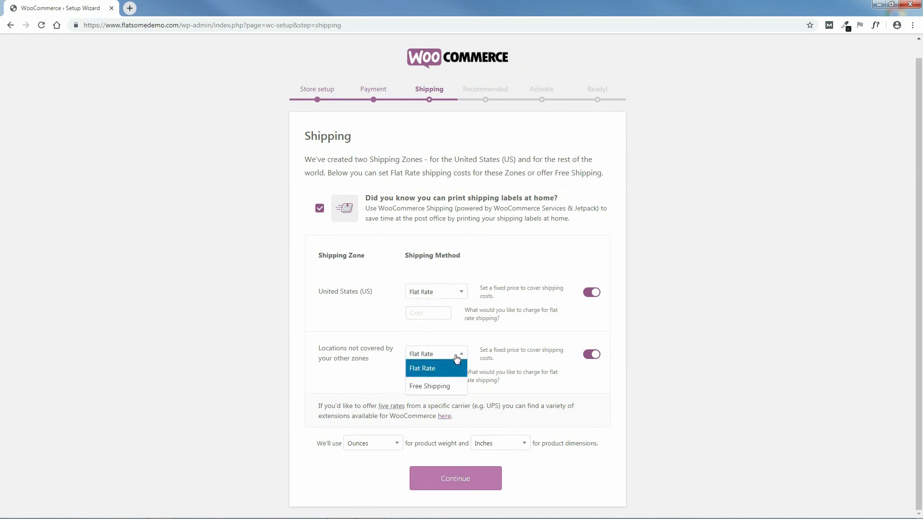
{"action": "left_click", "coordinate": [450, 368]}
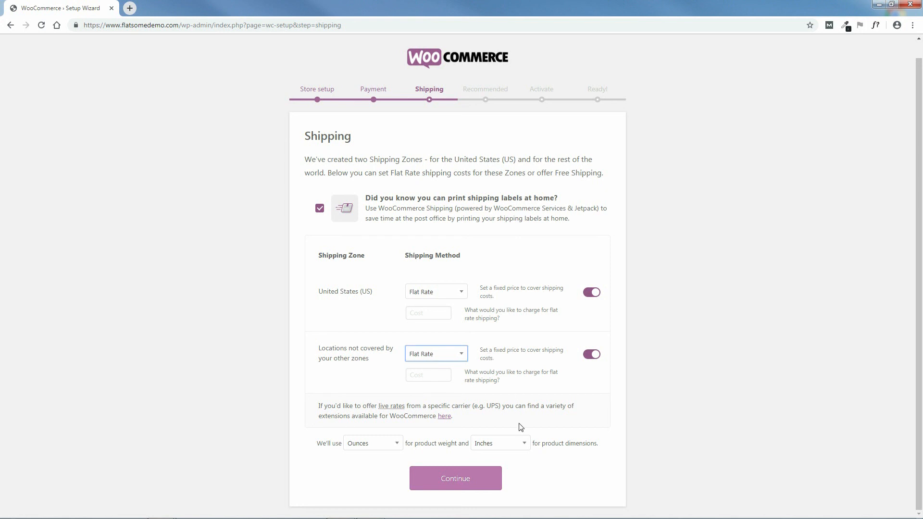
Step: Switch the product weight unit to Pounds, then set it back to Ounces
{"action": "left_click", "coordinate": [374, 446]}
{"action": "left_click", "coordinate": [363, 407]}
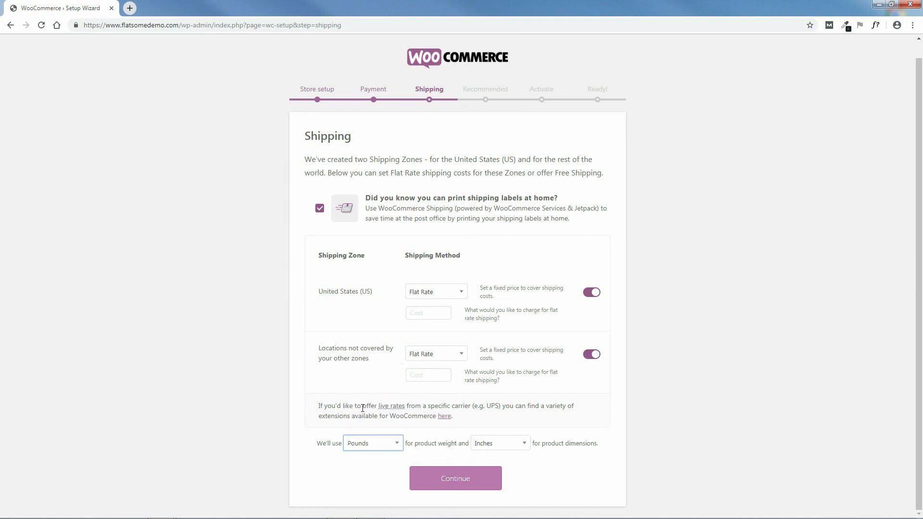
{"action": "left_click", "coordinate": [387, 445]}
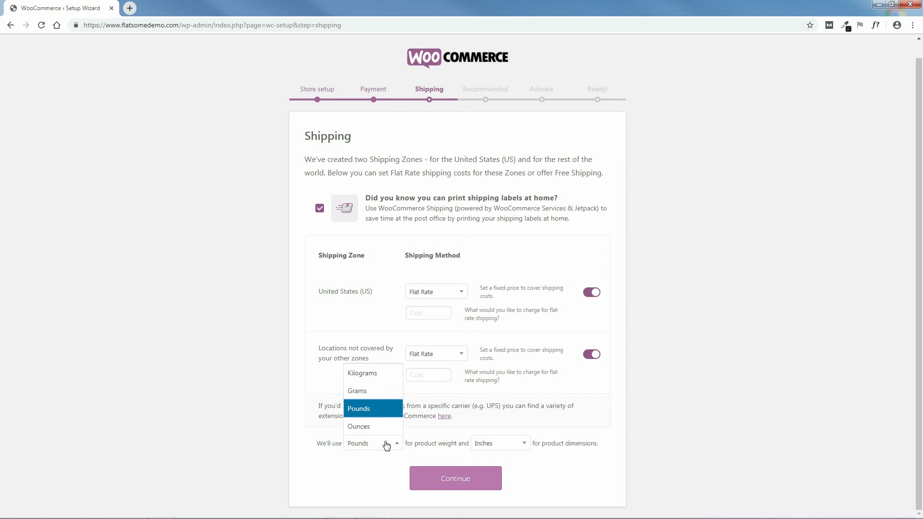
{"action": "left_click", "coordinate": [368, 427]}
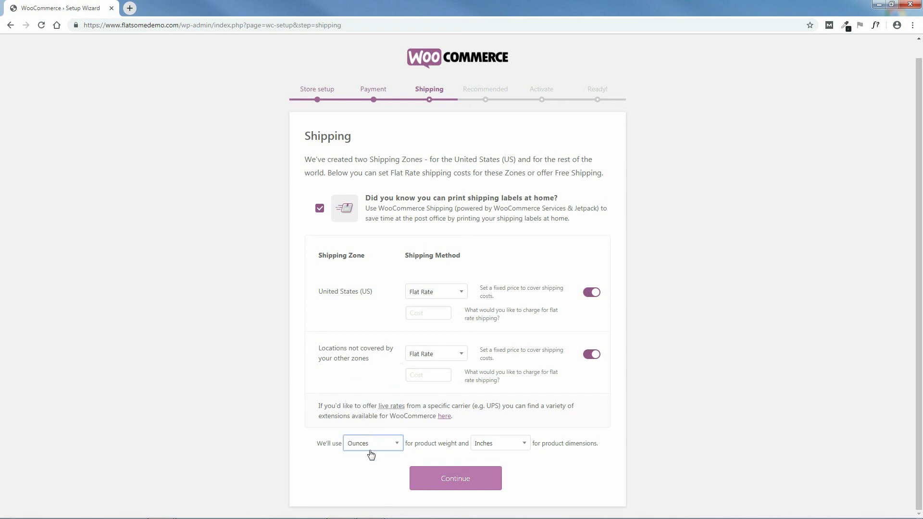
Step: Try Millimeters and Yards for product dimensions, finally leaving the unit on Inches
{"action": "left_click", "coordinate": [506, 450]}
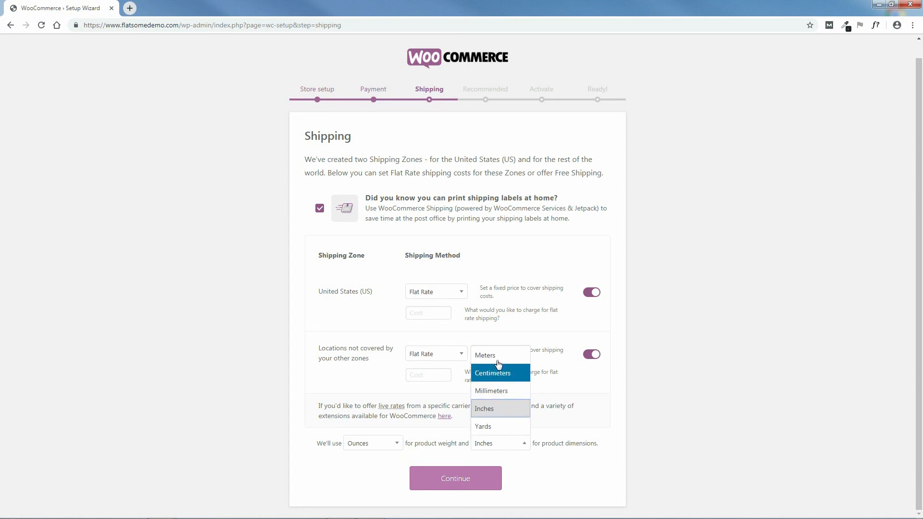
{"action": "left_click", "coordinate": [492, 396]}
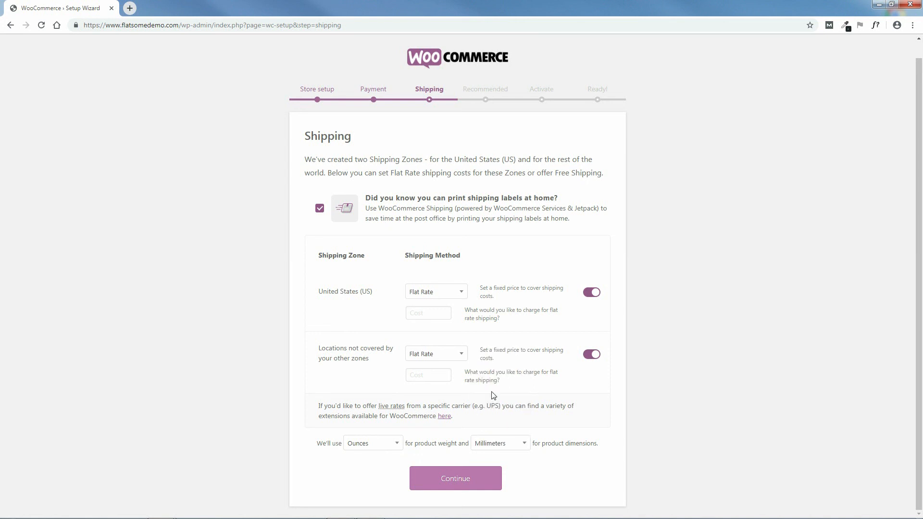
{"action": "left_click", "coordinate": [502, 444]}
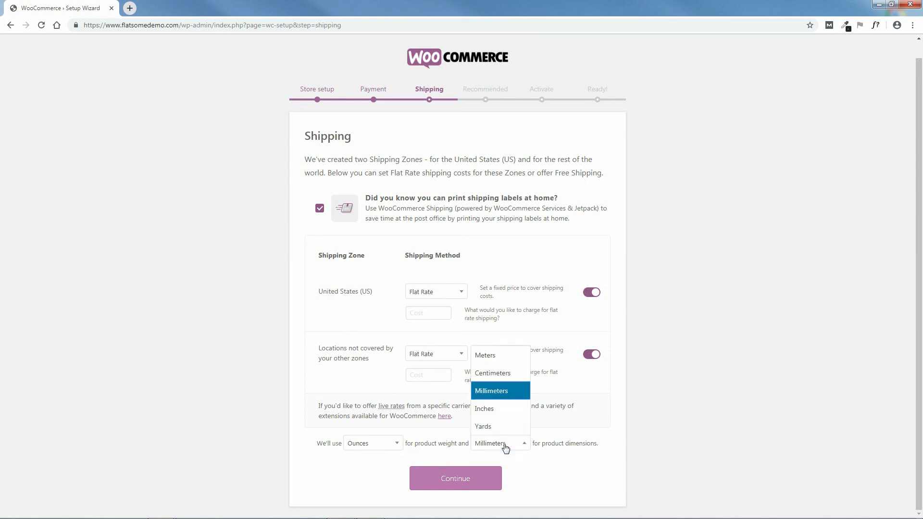
{"action": "left_click", "coordinate": [486, 409]}
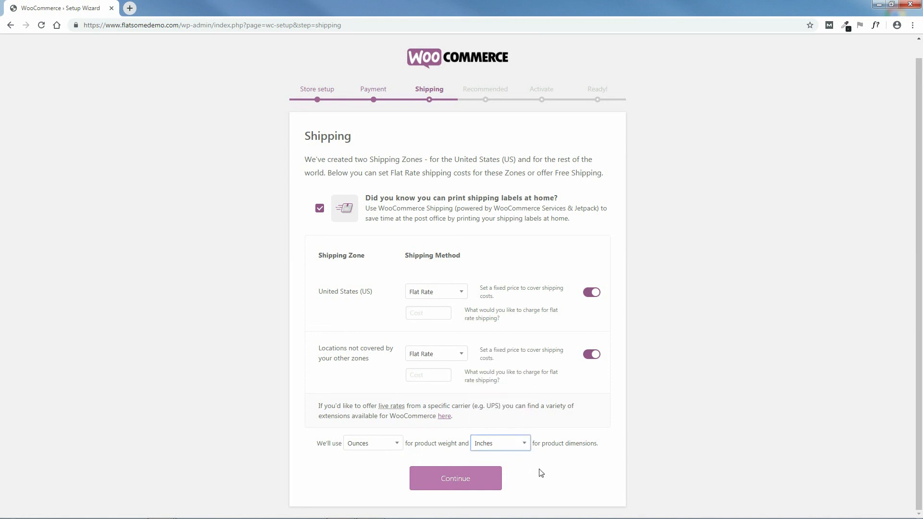
{"action": "left_click", "coordinate": [520, 448]}
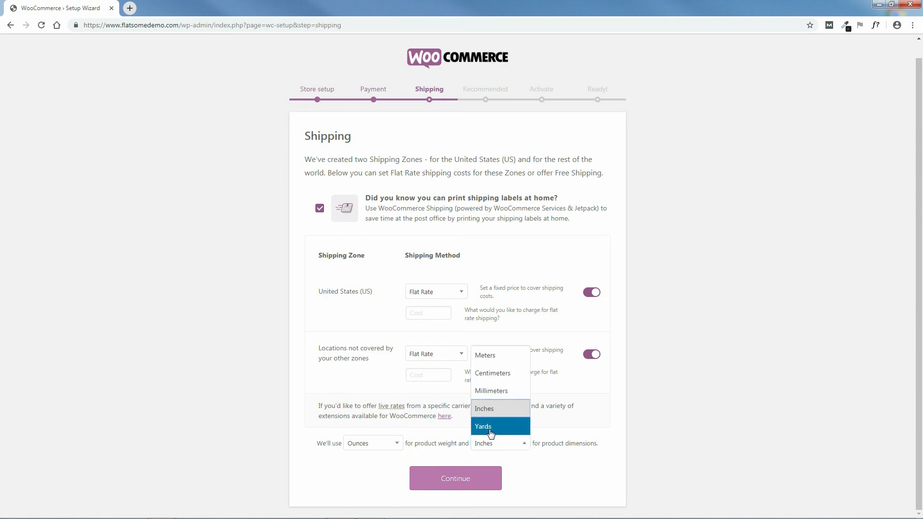
{"action": "left_click", "coordinate": [503, 433]}
{"action": "left_click", "coordinate": [514, 449]}
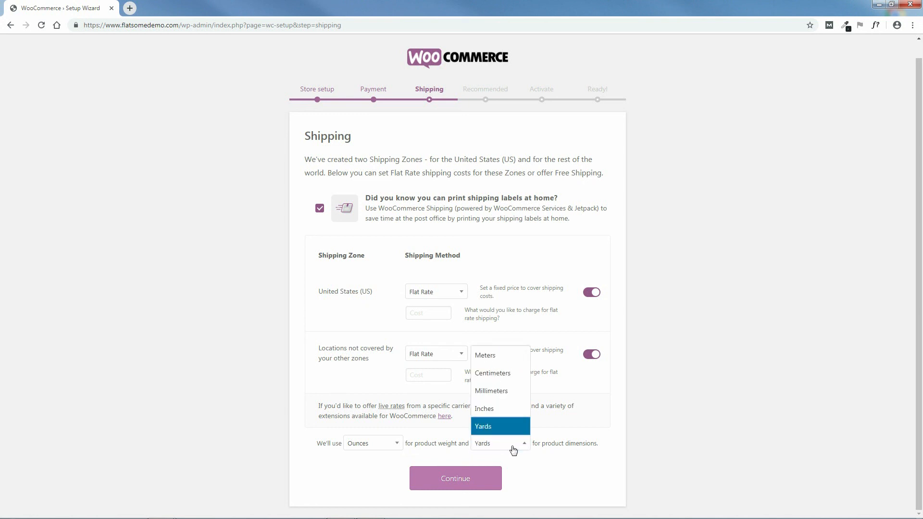
{"action": "left_click", "coordinate": [499, 415]}
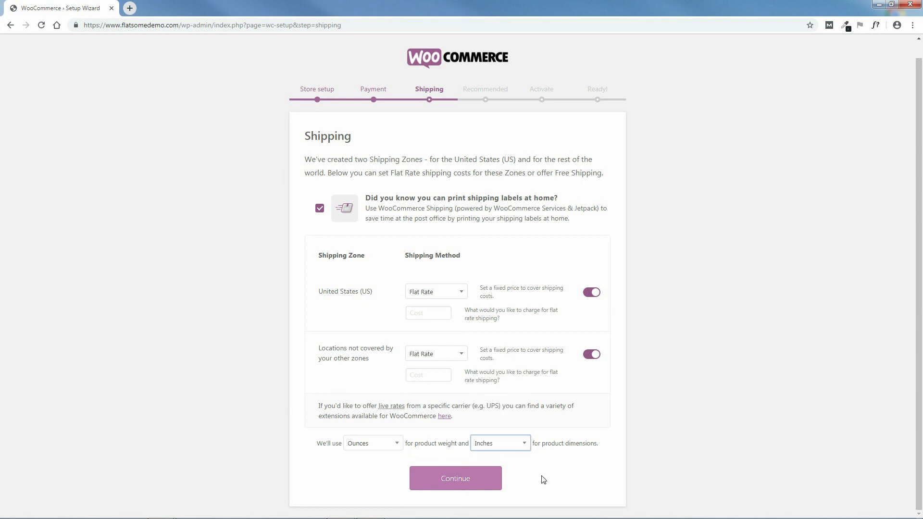
Step: Enter a 10.00 flat-rate cost for both shipping zones and continue to Recommended
{"action": "left_click", "coordinate": [458, 481]}
{"action": "left_click", "coordinate": [459, 481]}
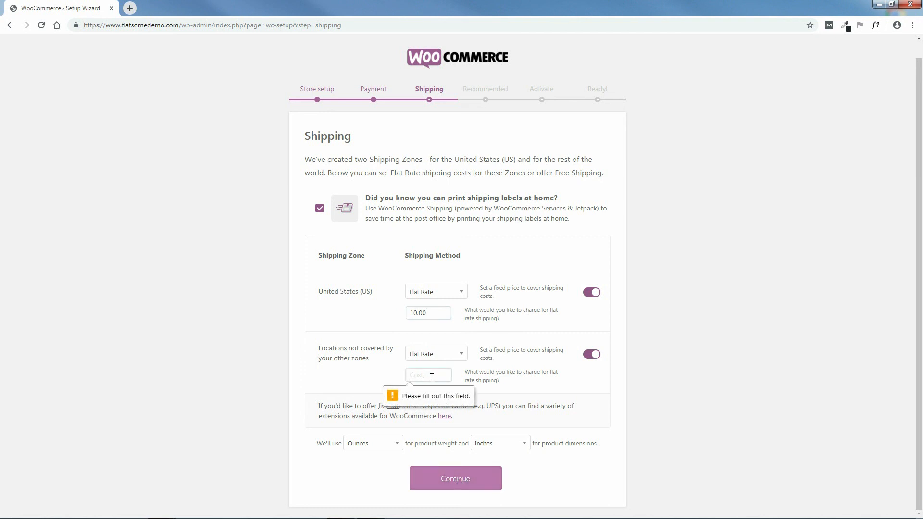
{"action": "type", "text": "10.0"}
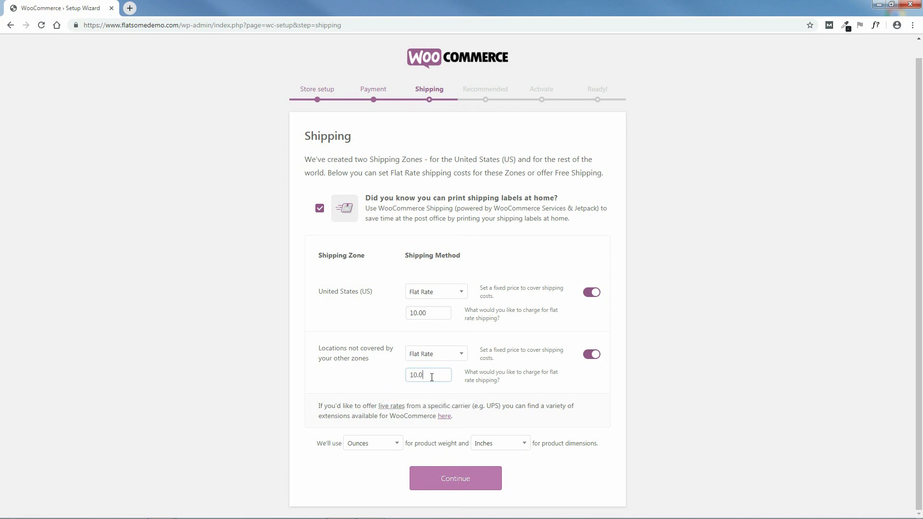
{"action": "type", "text": "0"}
{"action": "left_click", "coordinate": [454, 478]}
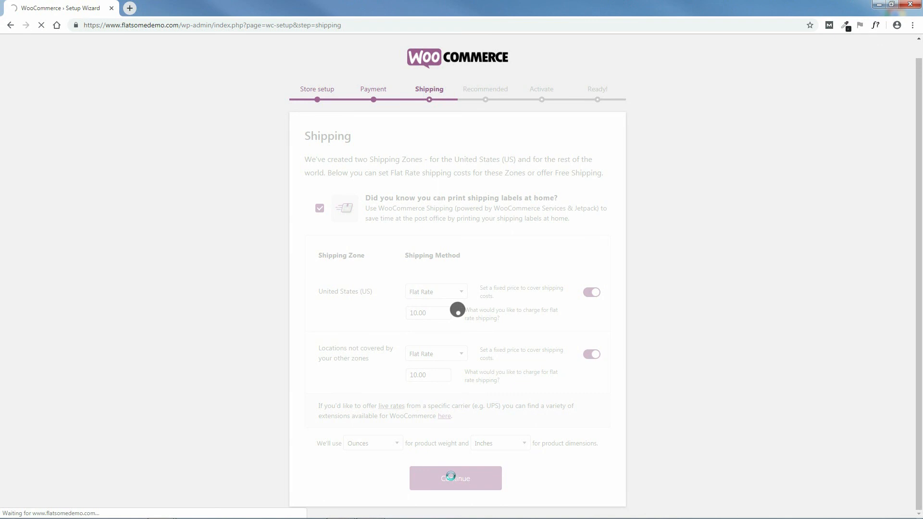
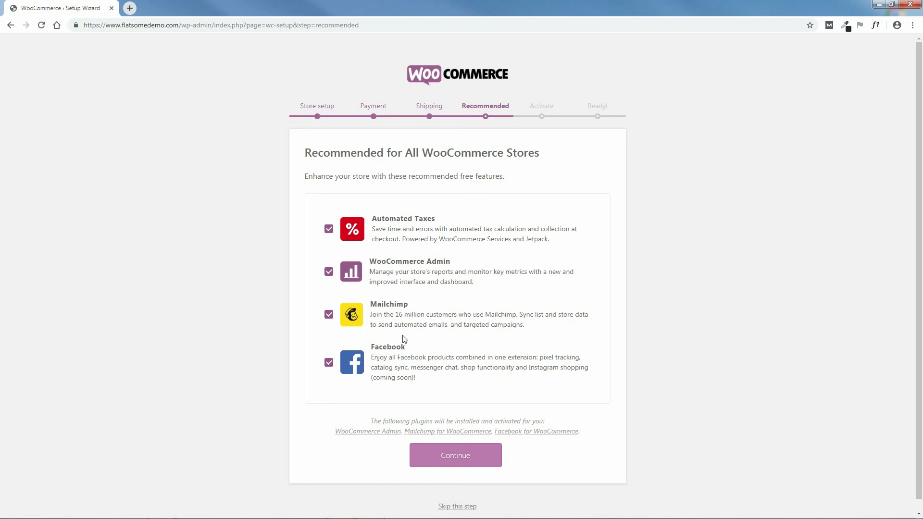
Step: Keep Facebook and the other three free features selected for installation, then continue
{"action": "left_click", "coordinate": [329, 363]}
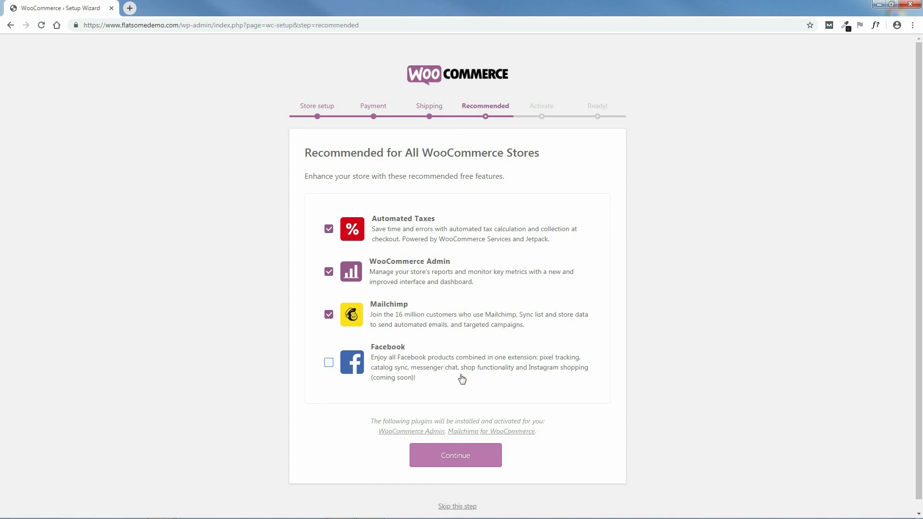
{"action": "left_click", "coordinate": [329, 363]}
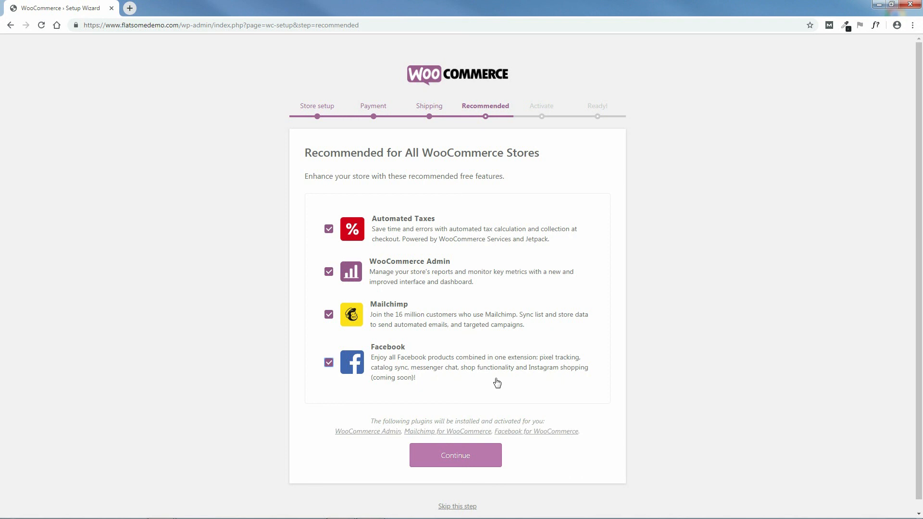
{"action": "left_click", "coordinate": [461, 464]}
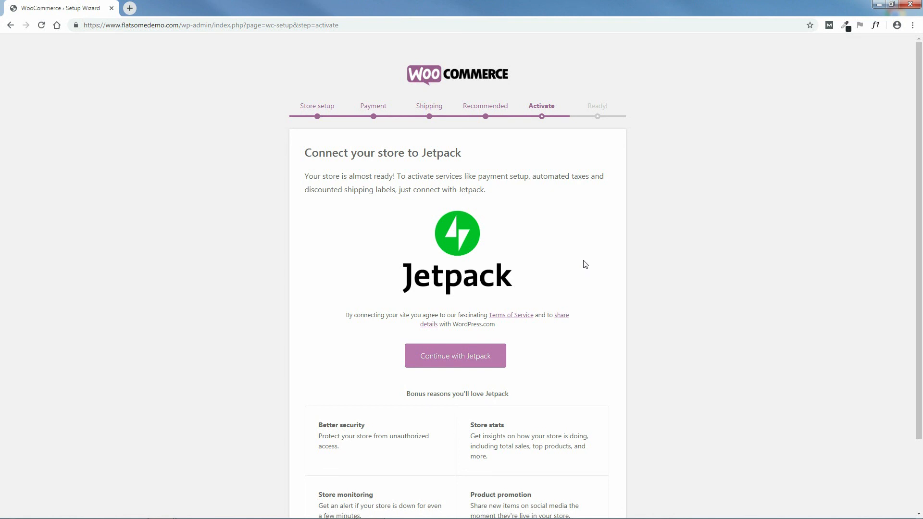
Step: On the Activate step, choose Continue with Jetpack to connect the store
{"action": "scroll", "coordinate": [920, 260], "scroll_direction": "down", "scroll_amount": 3}
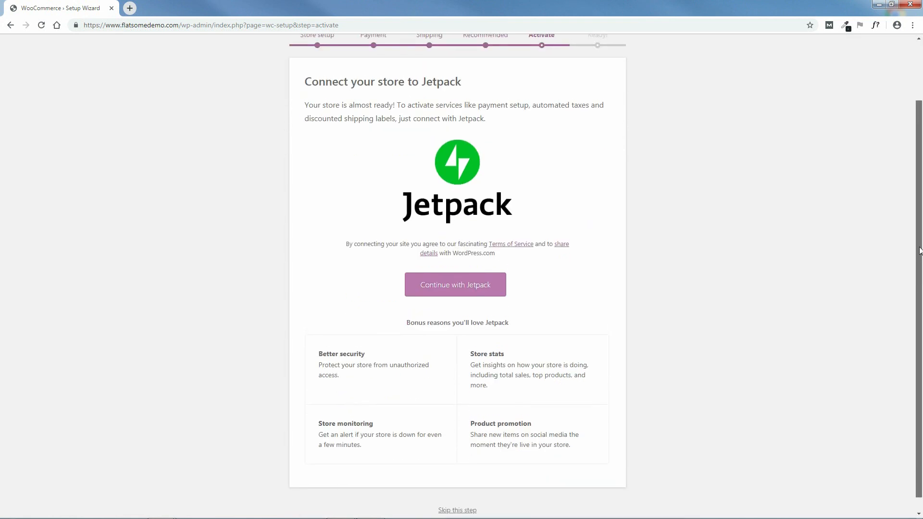
{"action": "left_click_drag", "start_coordinate": [919, 251], "coordinate": [919, 245]}
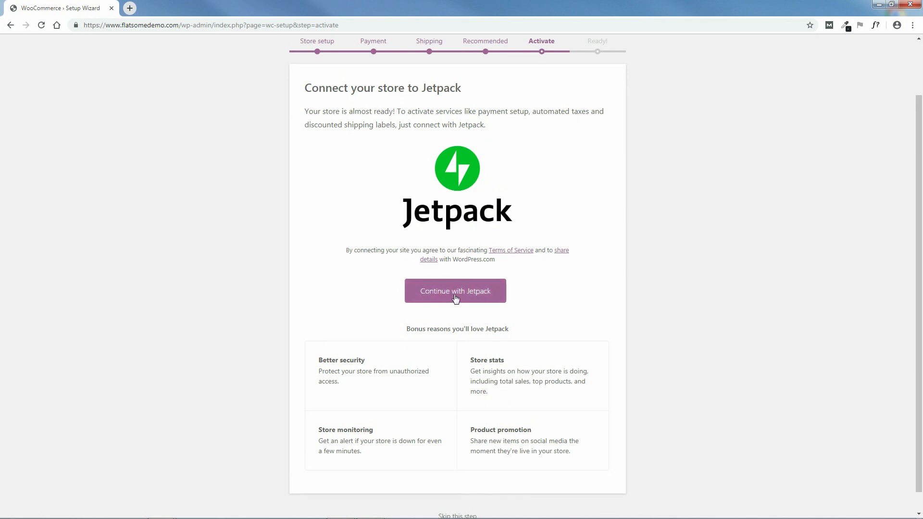
{"action": "left_click", "coordinate": [454, 293]}
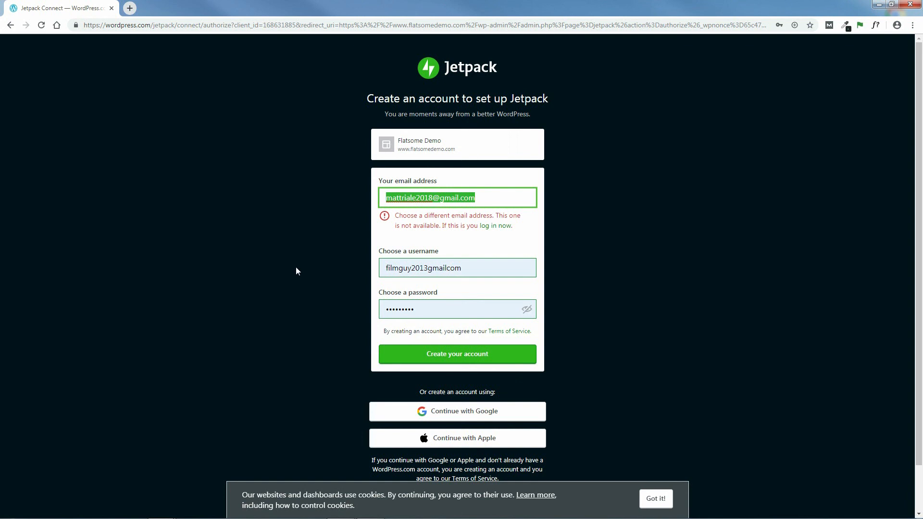
Step: Dismiss the cookie notice and switch to signing in with an existing WordPress.com account
{"action": "key", "text": "BackSpace"}
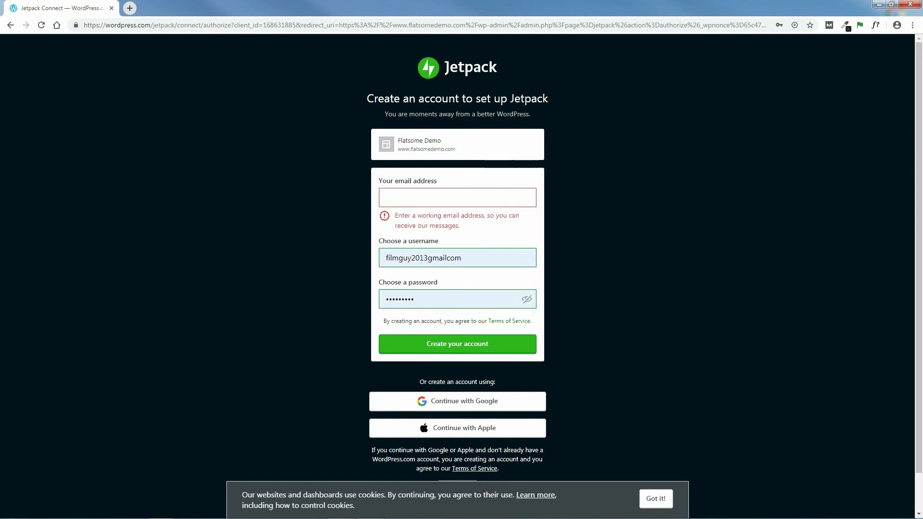
{"action": "left_click", "coordinate": [665, 498]}
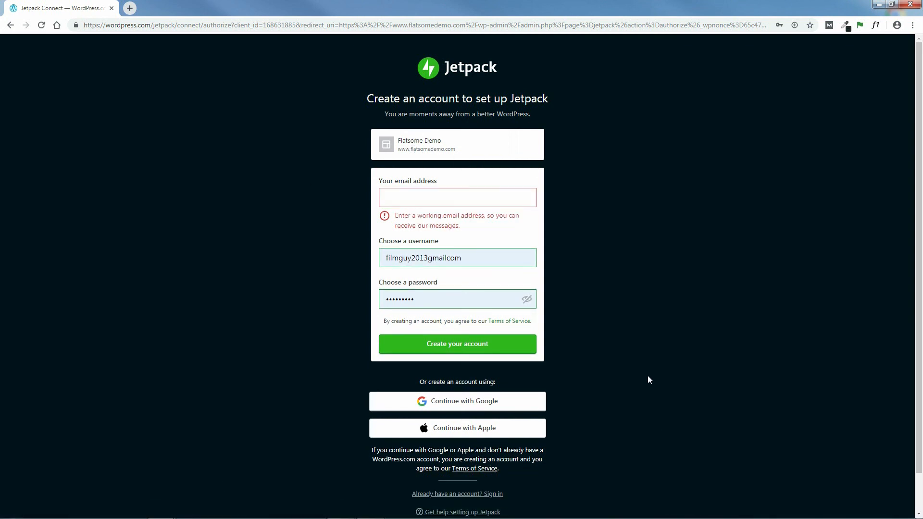
{"action": "left_click", "coordinate": [459, 495]}
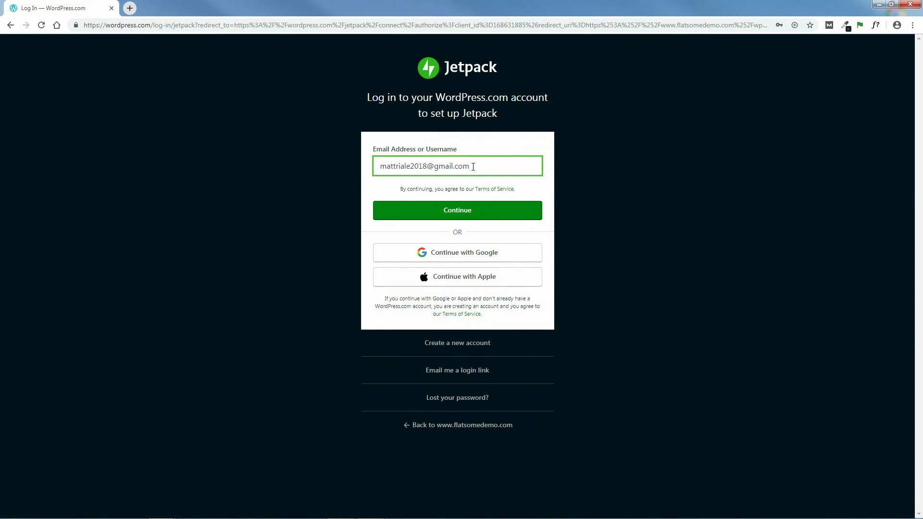
Step: Replace the prefilled e-mail with the account username, then log in with the account password
{"action": "left_click_drag", "start_coordinate": [473, 167], "coordinate": [354, 170]}
{"action": "key", "text": "BackSpace"}
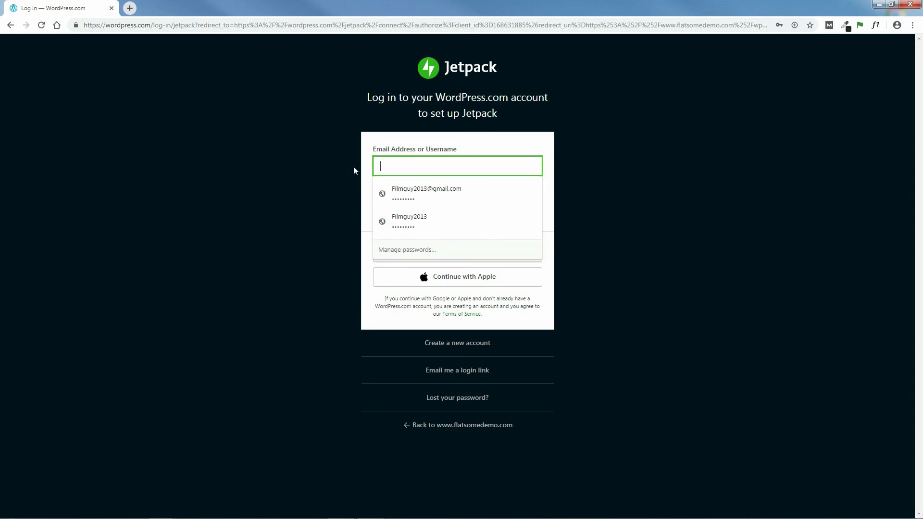
{"action": "type", "text": "bob"}
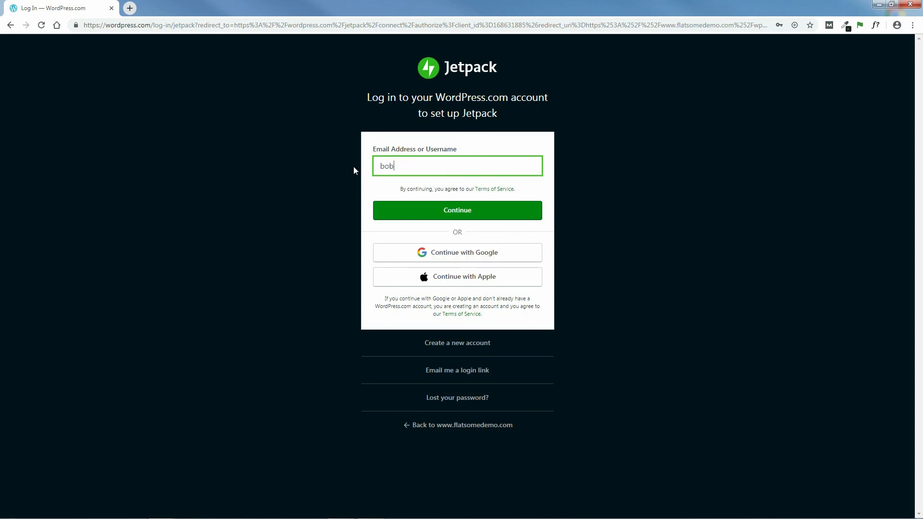
{"action": "key", "text": "ctrl+a"}
{"action": "key", "text": "BackSpace"}
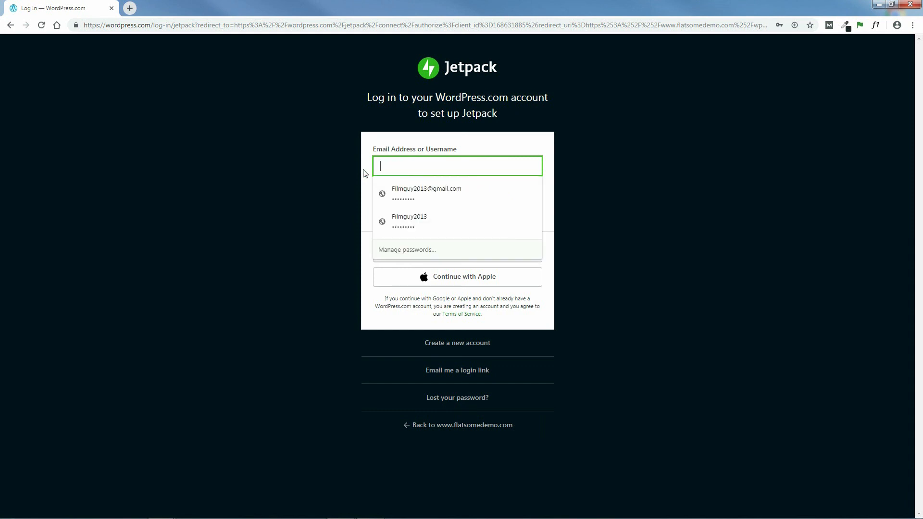
{"action": "type", "text": "fla"}
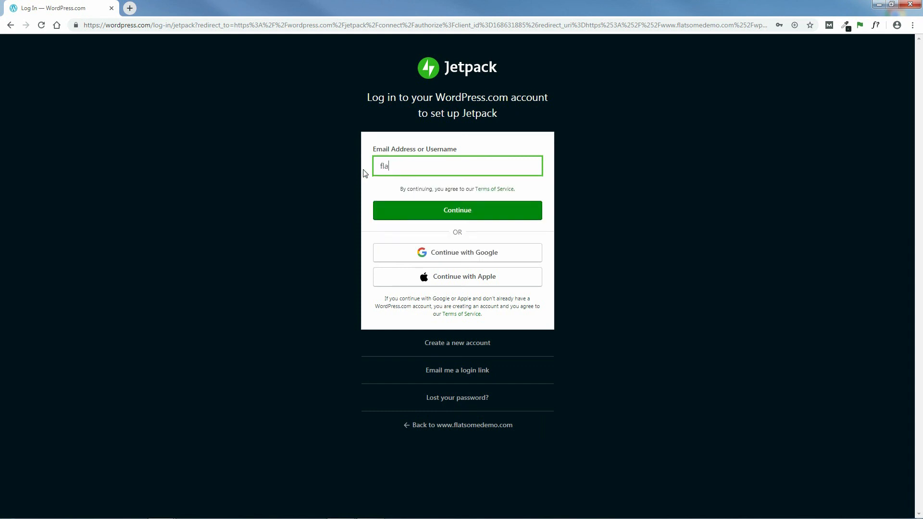
{"action": "type", "text": "tsometheme"}
{"action": "left_click", "coordinate": [457, 211]}
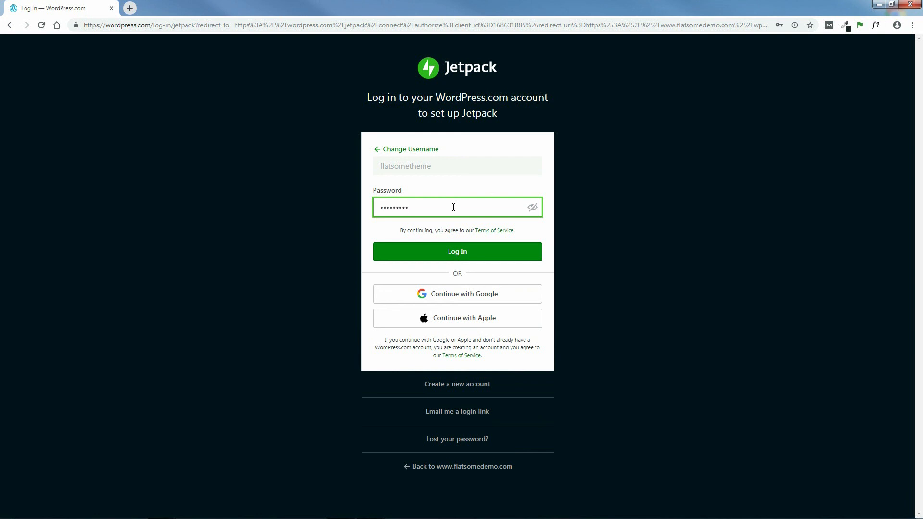
{"action": "left_click", "coordinate": [461, 251]}
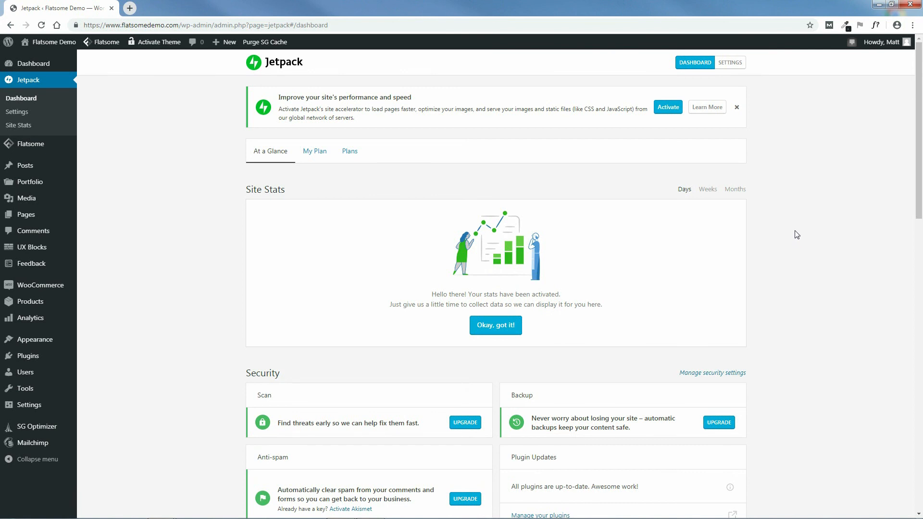
Step: Close the site-performance notice and start a new product via Products > Add New
{"action": "left_click", "coordinate": [738, 110]}
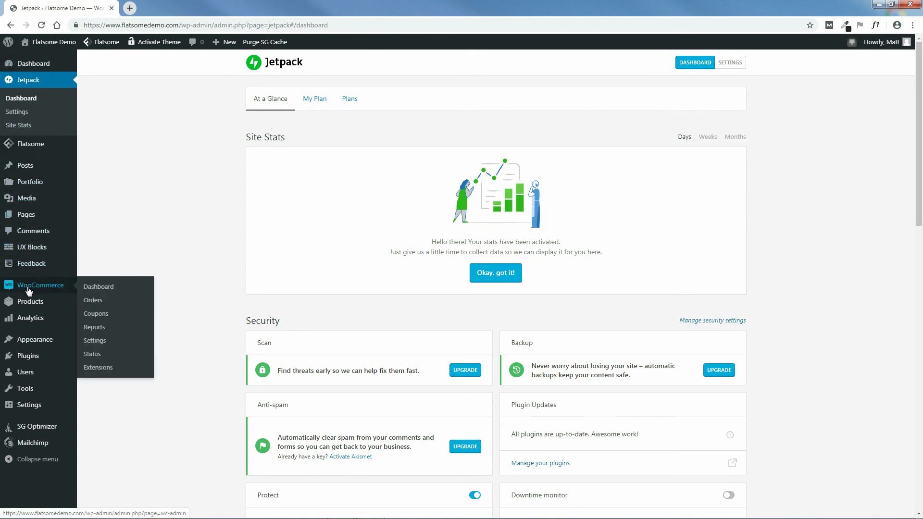
{"action": "mouse_move", "coordinate": [28, 302]}
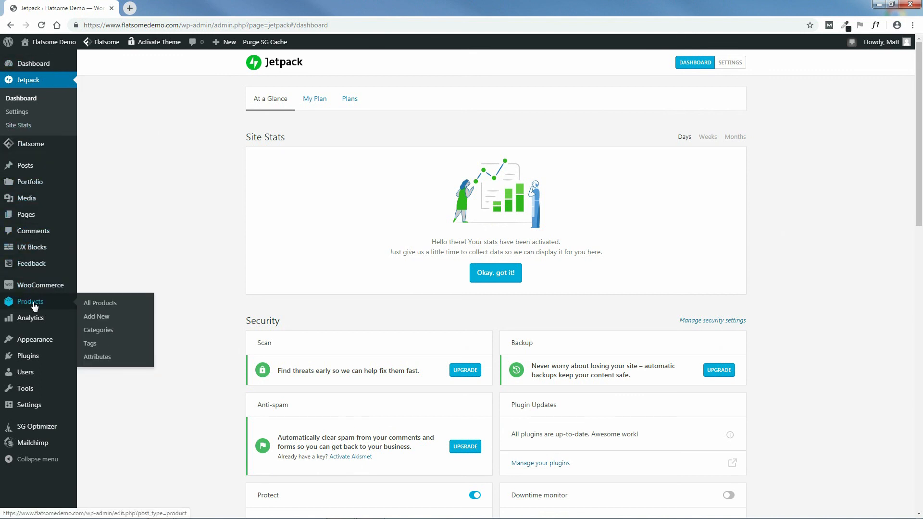
{"action": "left_click", "coordinate": [93, 321]}
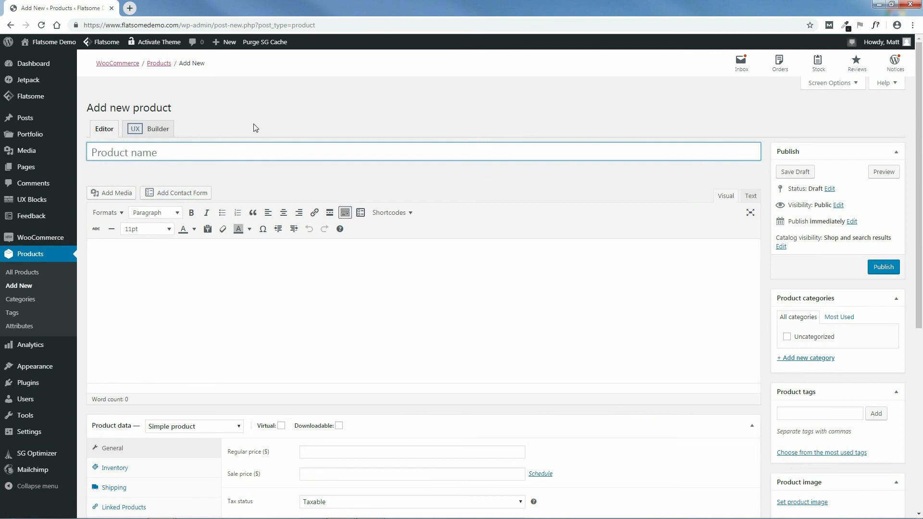
Step: Title the product 'Brown Leather Coat' and bring up the matching storefront page in Firefox
{"action": "type", "text": "Leather Coat"}
{"action": "left_click", "coordinate": [341, 510]}
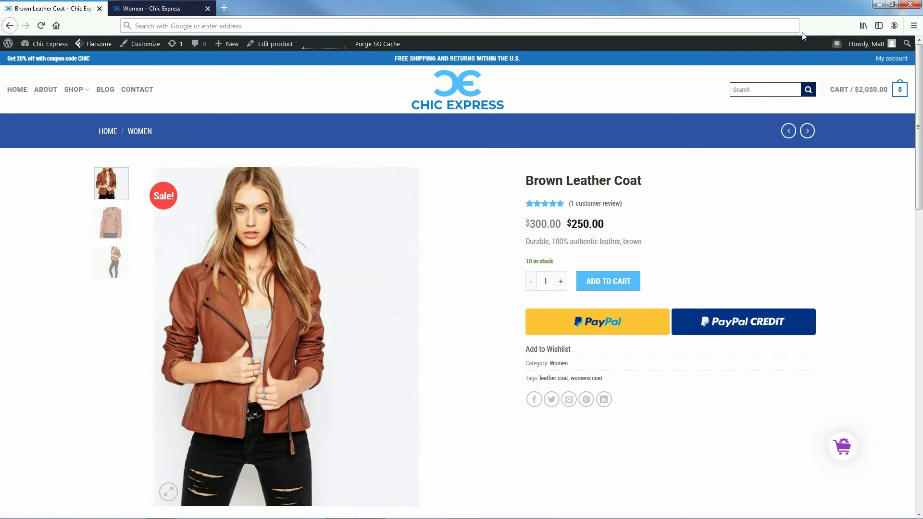
{"action": "left_click", "coordinate": [879, 5]}
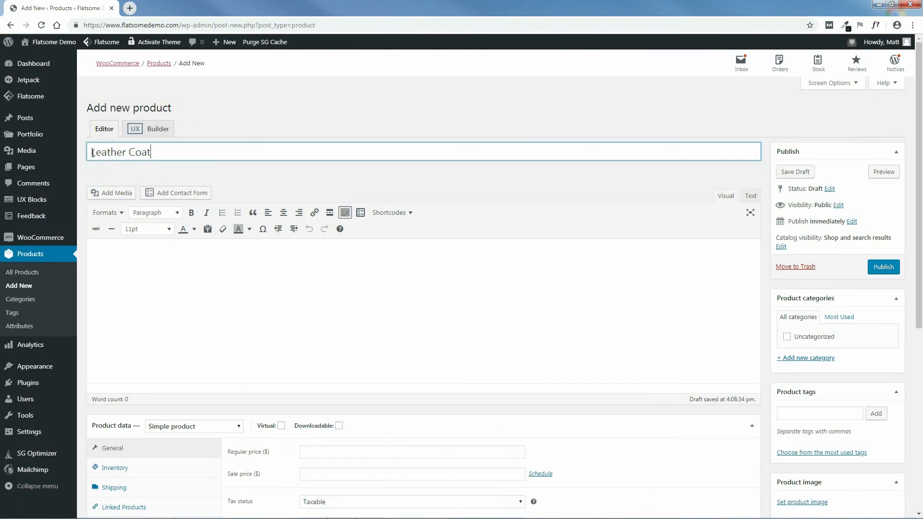
{"action": "type", "text": "Brown"}
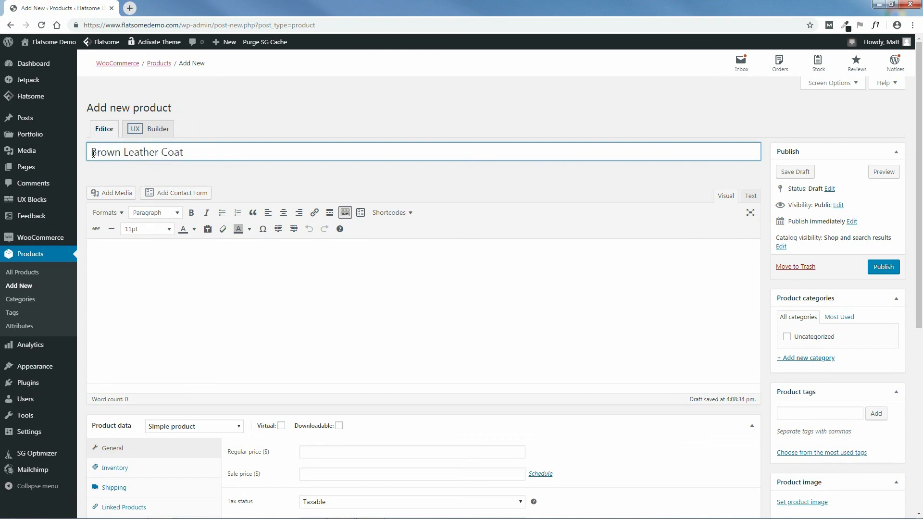
{"action": "left_click", "coordinate": [159, 256]}
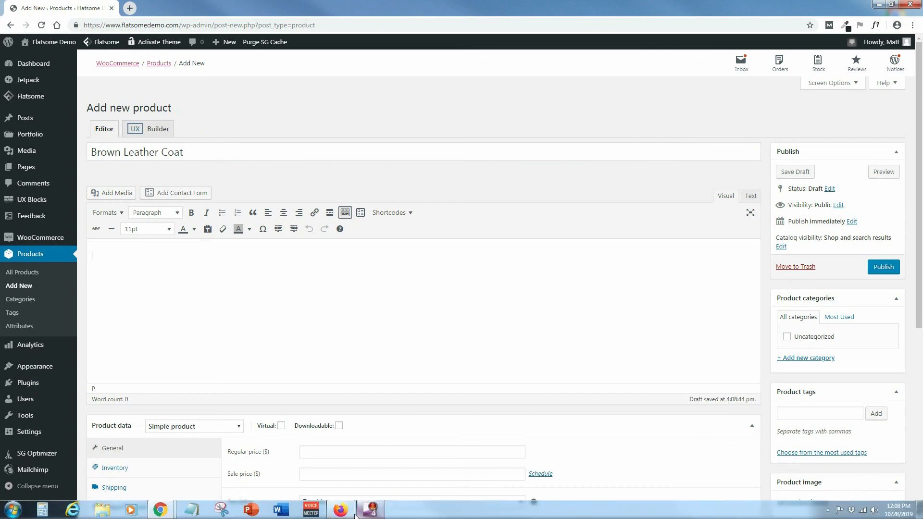
{"action": "left_click", "coordinate": [340, 509]}
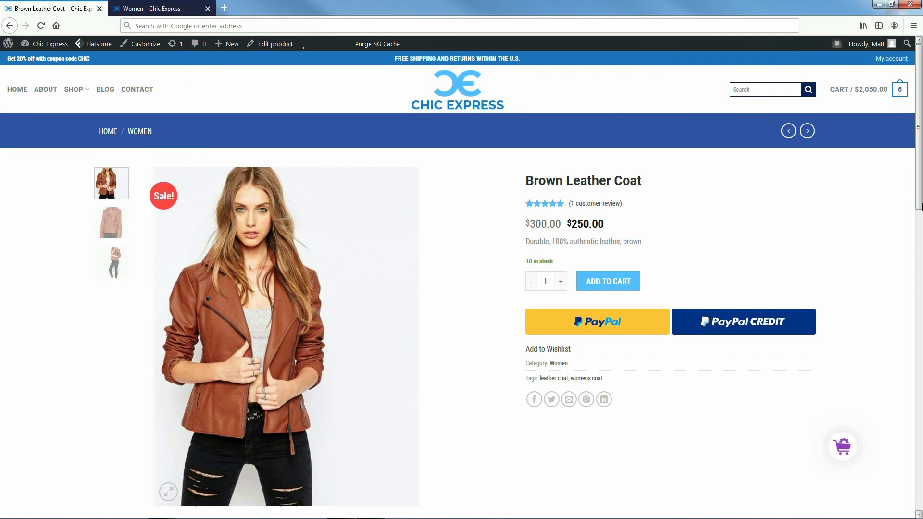
Step: Copy the storefront's DETAILS intro and eight-item list and paste them into the product description
{"action": "scroll", "coordinate": [533, 311], "scroll_direction": "down", "scroll_amount": 7}
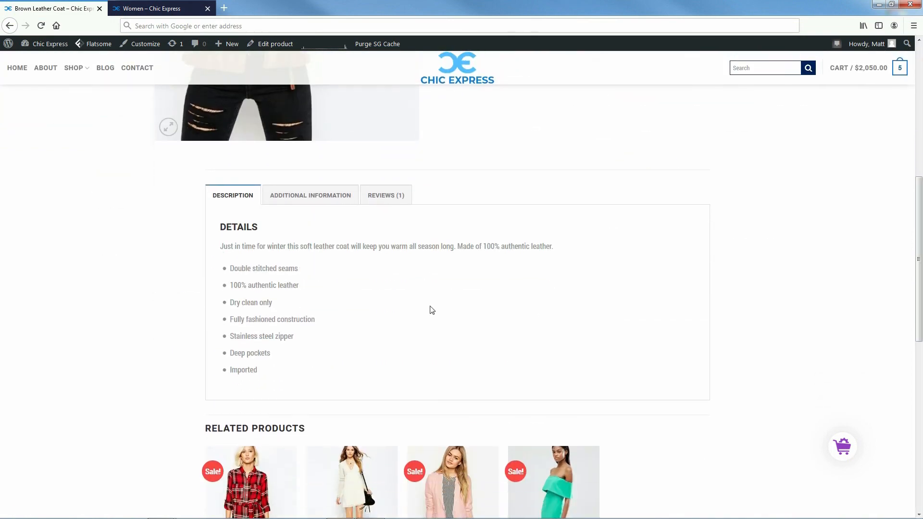
{"action": "left_click_drag", "start_coordinate": [264, 371], "coordinate": [219, 228]}
{"action": "right_click", "coordinate": [240, 229]}
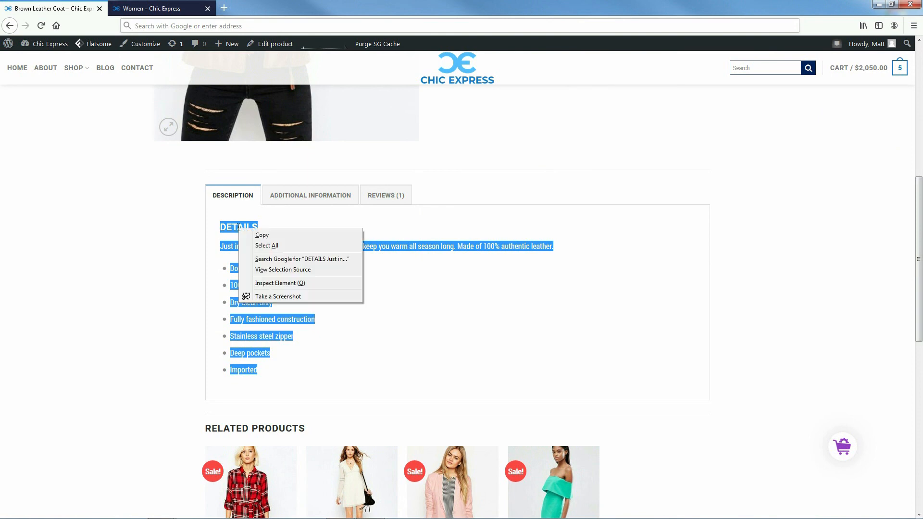
{"action": "left_click", "coordinate": [263, 236]}
{"action": "scroll", "coordinate": [349, 102], "scroll_direction": "up", "scroll_amount": 8}
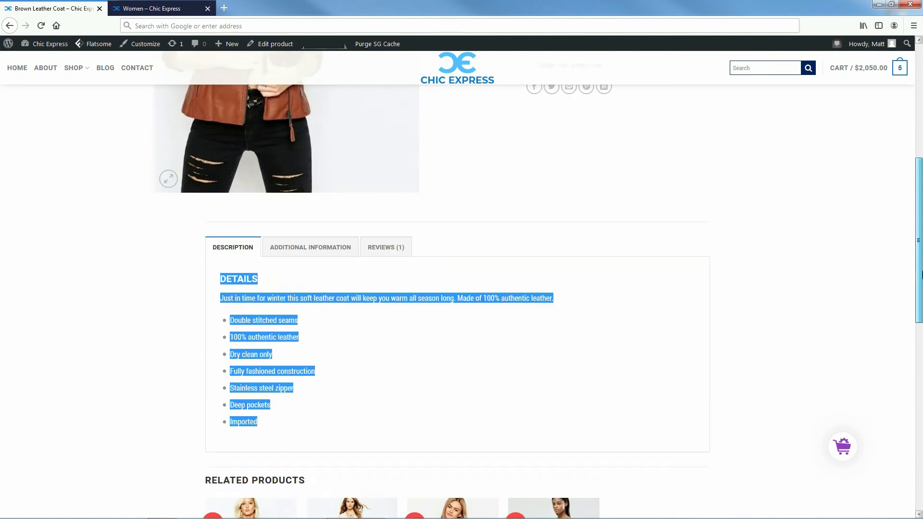
{"action": "left_click", "coordinate": [879, 4]}
{"action": "right_click", "coordinate": [140, 255]}
{"action": "left_click", "coordinate": [172, 315]}
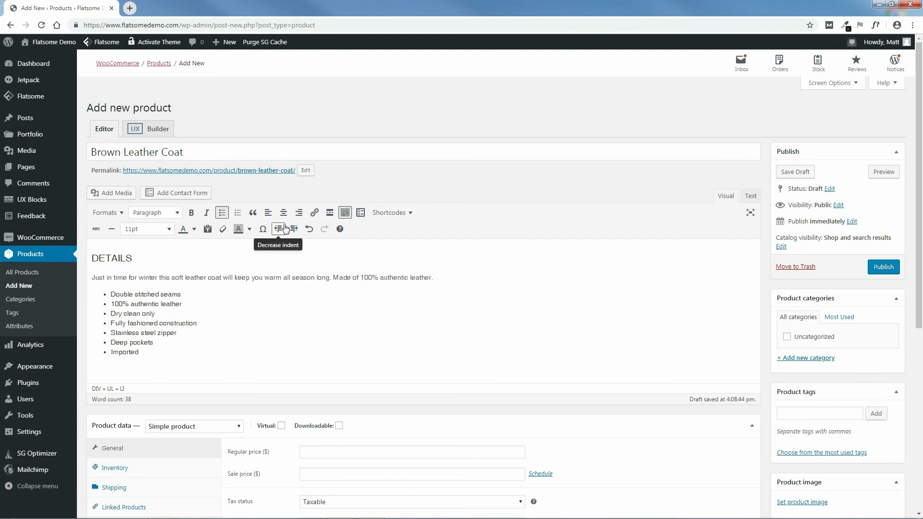
{"action": "left_click", "coordinate": [345, 213]}
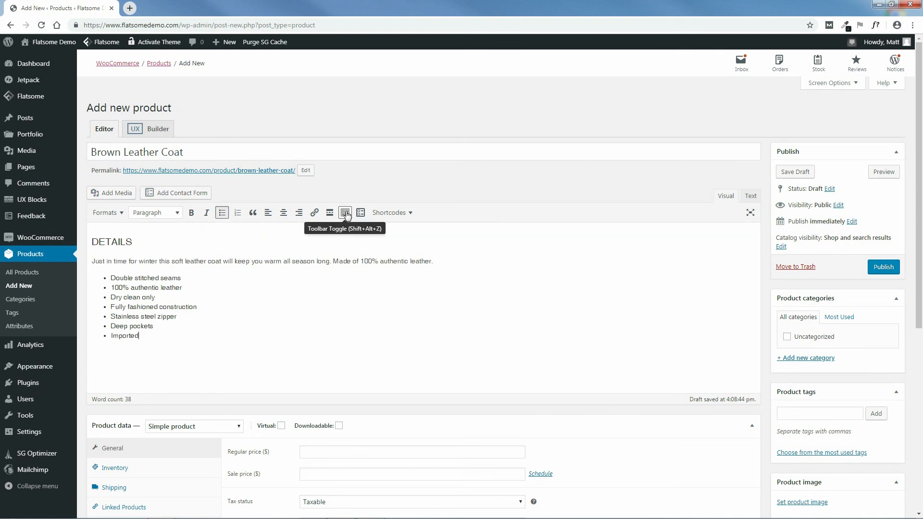
{"action": "left_click", "coordinate": [346, 214]}
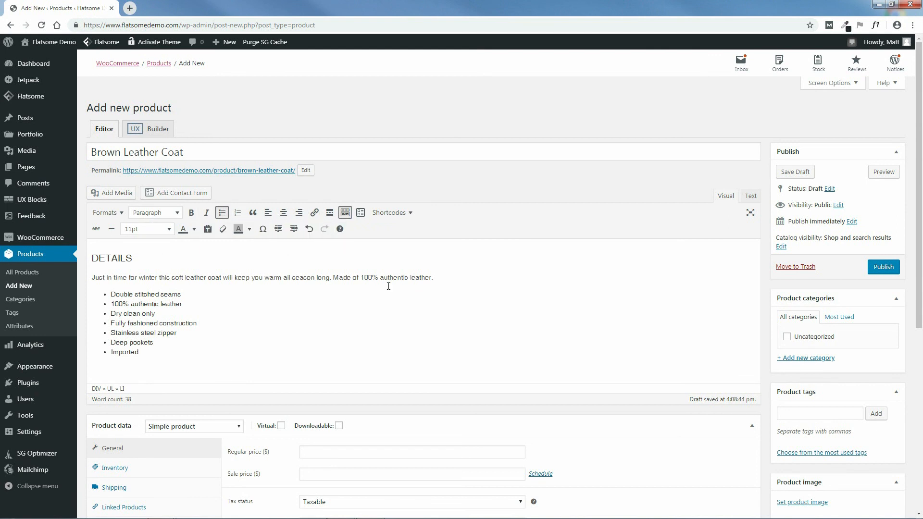
{"action": "left_click_drag", "start_coordinate": [920, 217], "coordinate": [922, 381]}
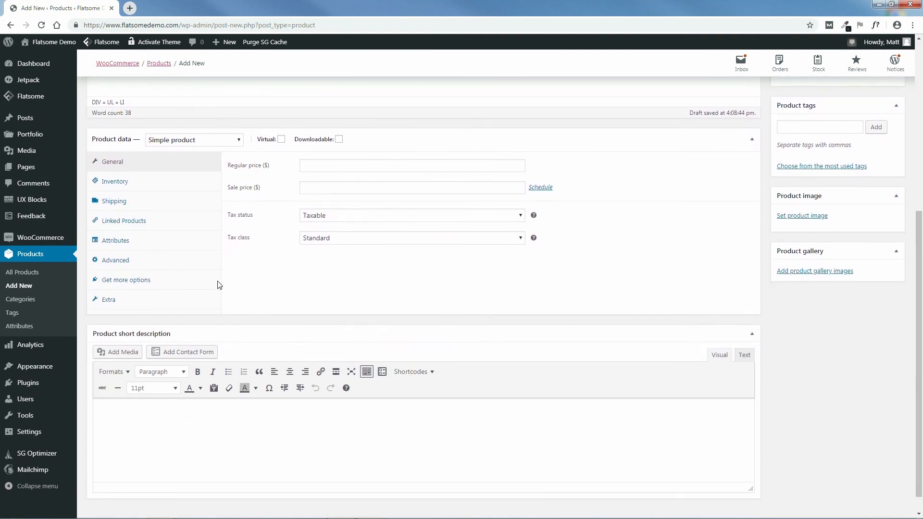
Step: Keep the product Simple with regular price 300 and sale price 250
{"action": "left_click", "coordinate": [197, 145]}
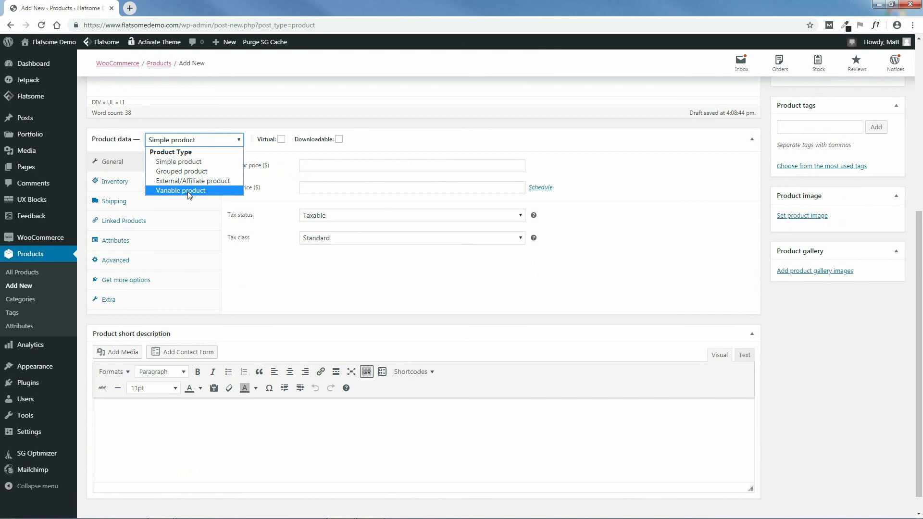
{"action": "left_click", "coordinate": [185, 143]}
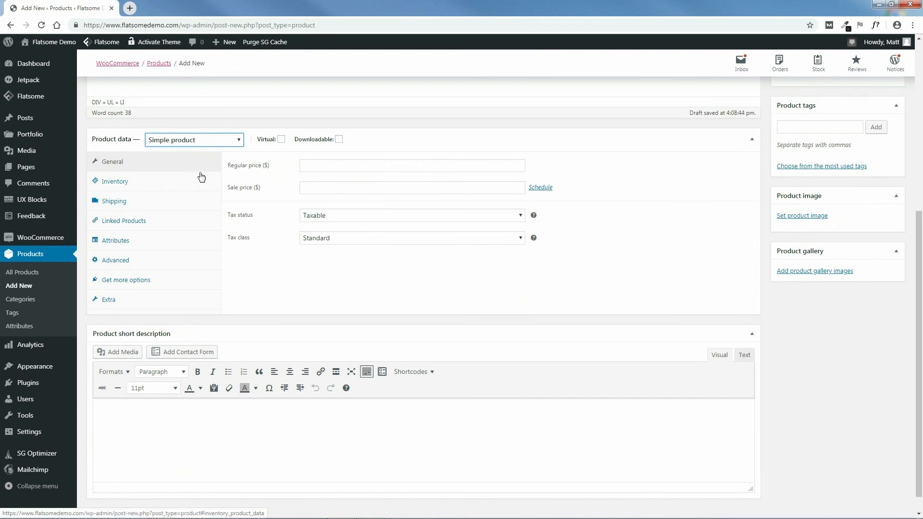
{"action": "left_click", "coordinate": [335, 165]}
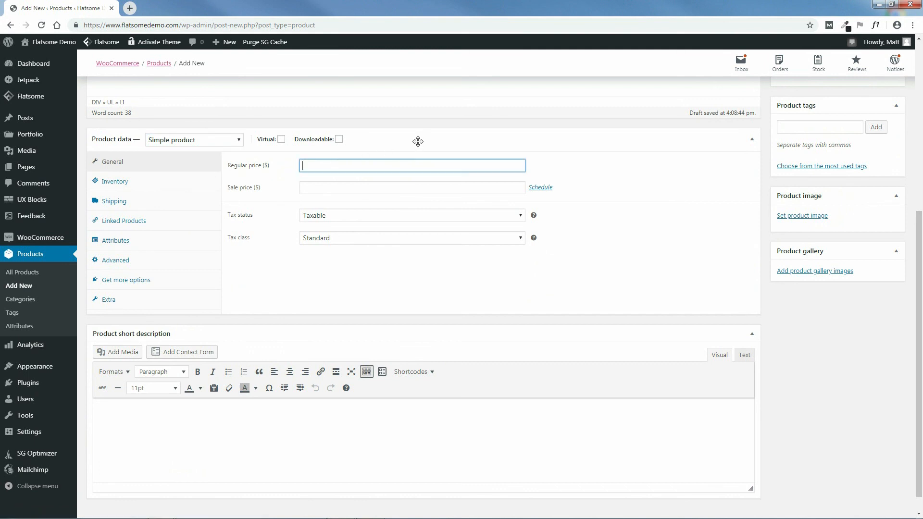
{"action": "type", "text": "300"}
{"action": "left_click", "coordinate": [343, 188]}
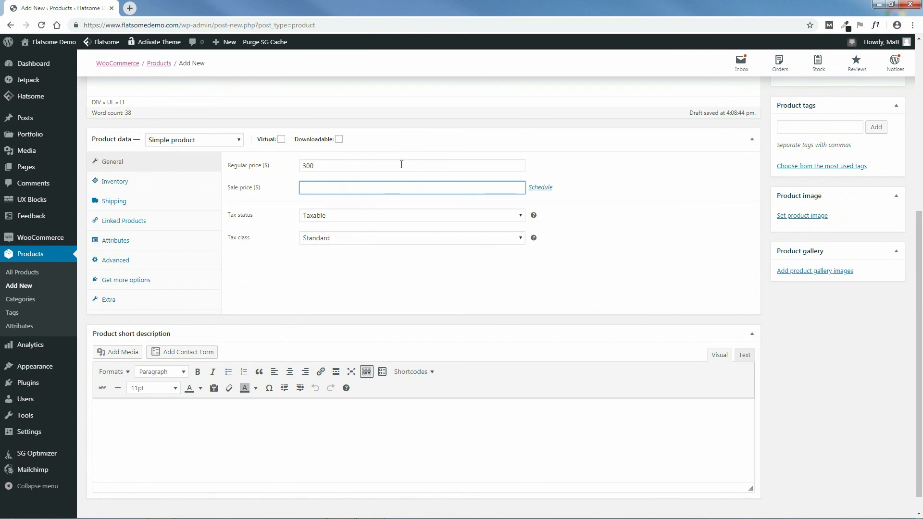
{"action": "type", "text": "250"}
Step: Schedule the sale price to run from 2019-10-28 to 2019-11-04
{"action": "left_click", "coordinate": [542, 188]}
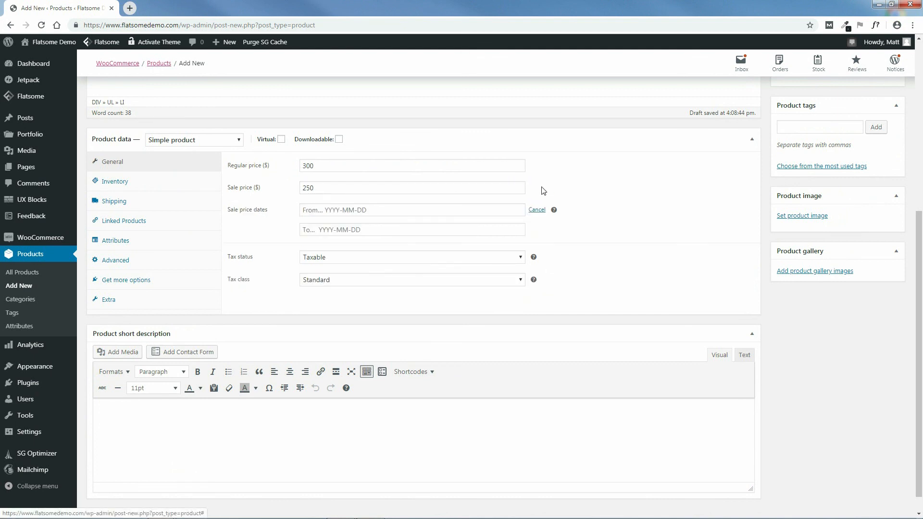
{"action": "left_click", "coordinate": [380, 211]}
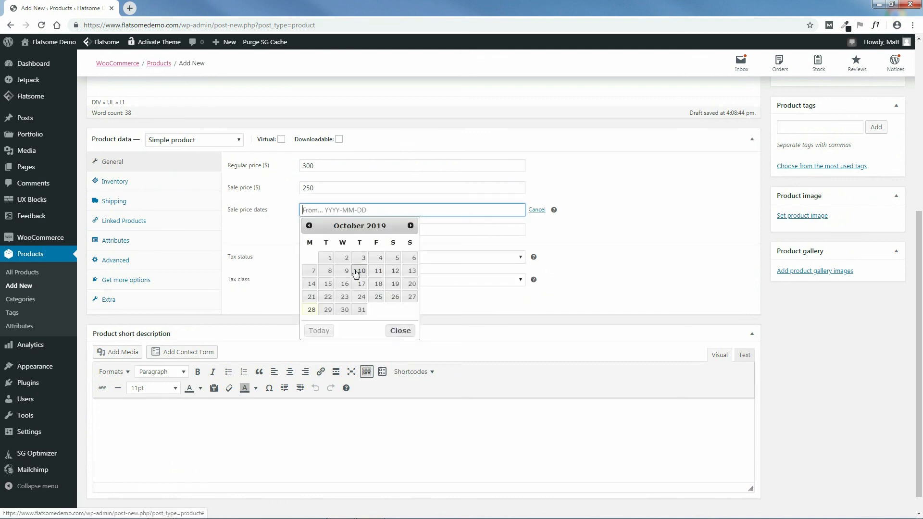
{"action": "left_click", "coordinate": [312, 310]}
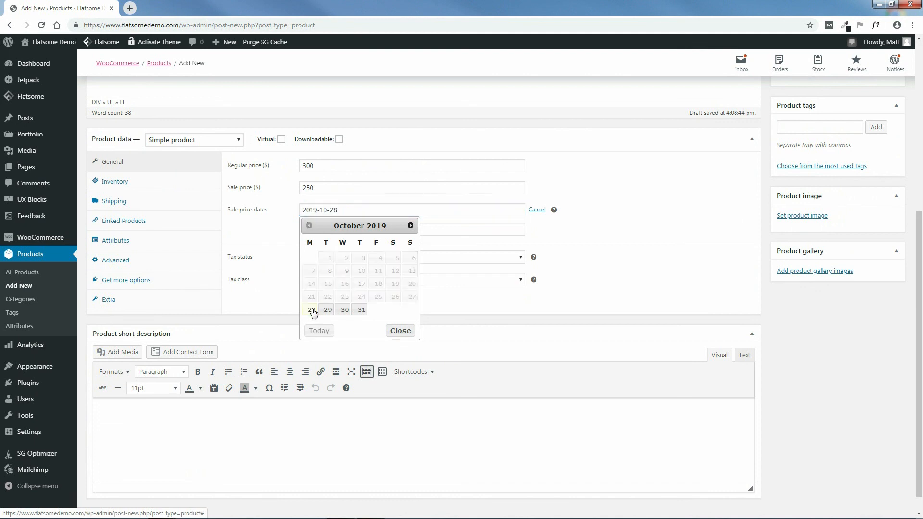
{"action": "left_click", "coordinate": [397, 230]}
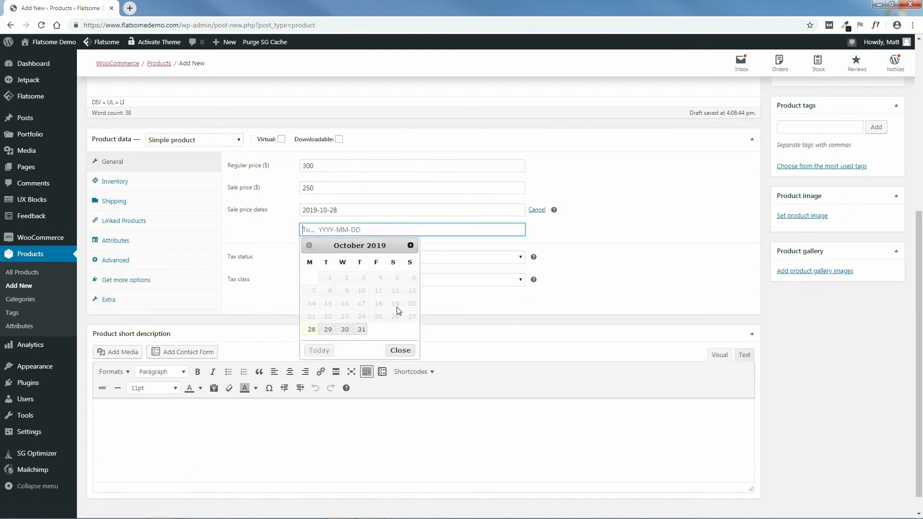
{"action": "left_click", "coordinate": [410, 246]}
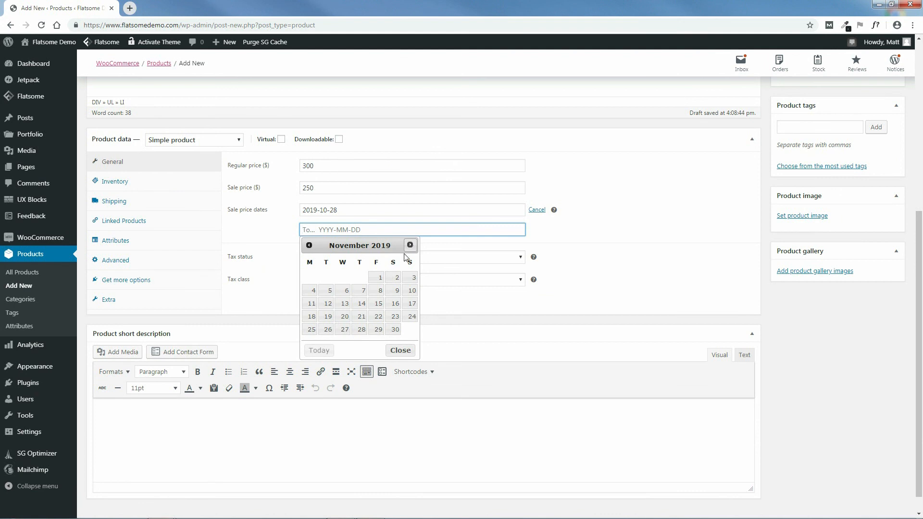
{"action": "left_click", "coordinate": [311, 291]}
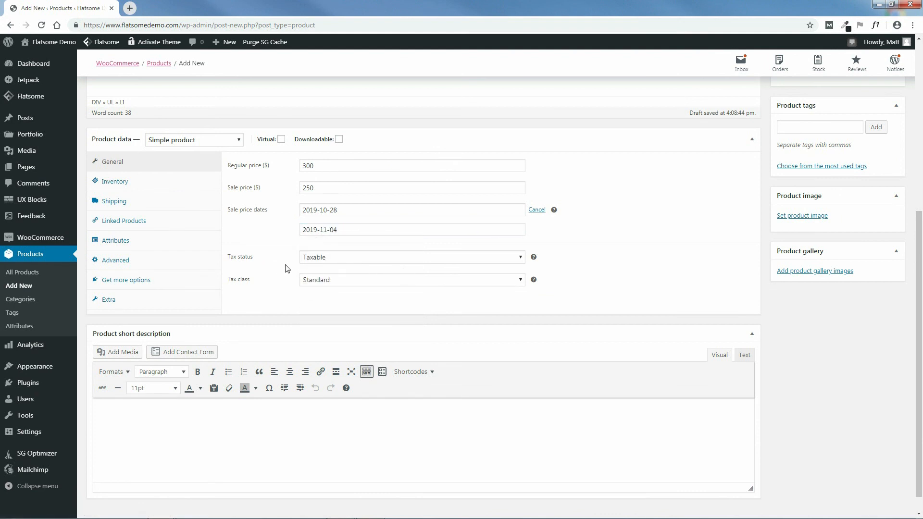
Step: Leave the coat's tax status as Taxable and tax class as Standard
{"action": "left_click", "coordinate": [496, 260]}
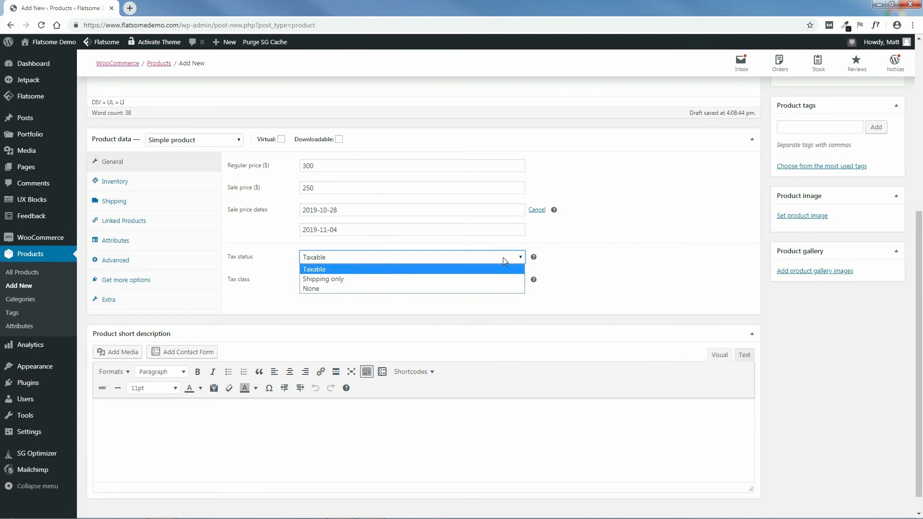
{"action": "left_click", "coordinate": [574, 263]}
{"action": "mouse_move", "coordinate": [533, 258]}
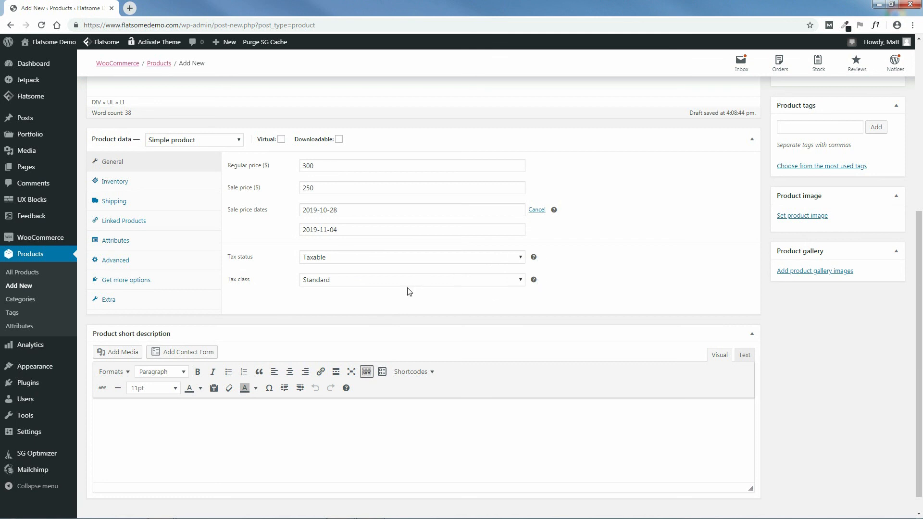
{"action": "mouse_move", "coordinate": [535, 281]}
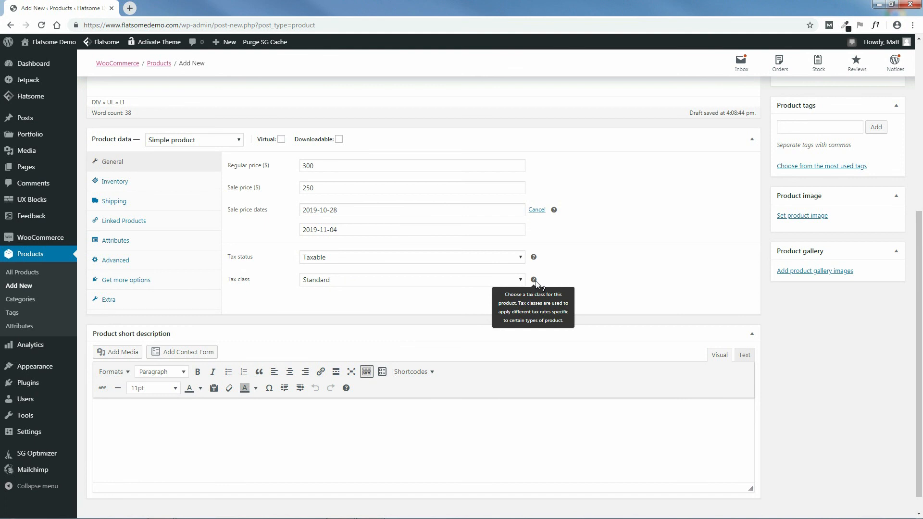
{"action": "left_click", "coordinate": [495, 279]}
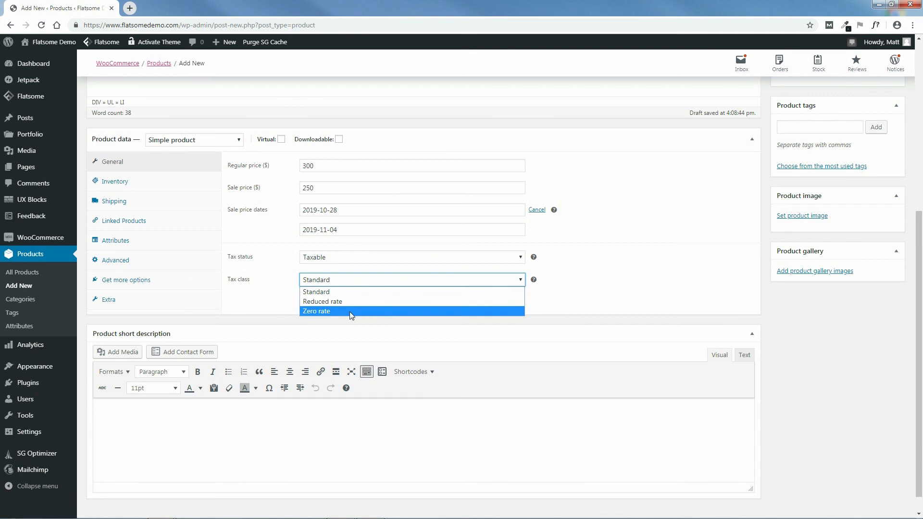
{"action": "left_click", "coordinate": [323, 293]}
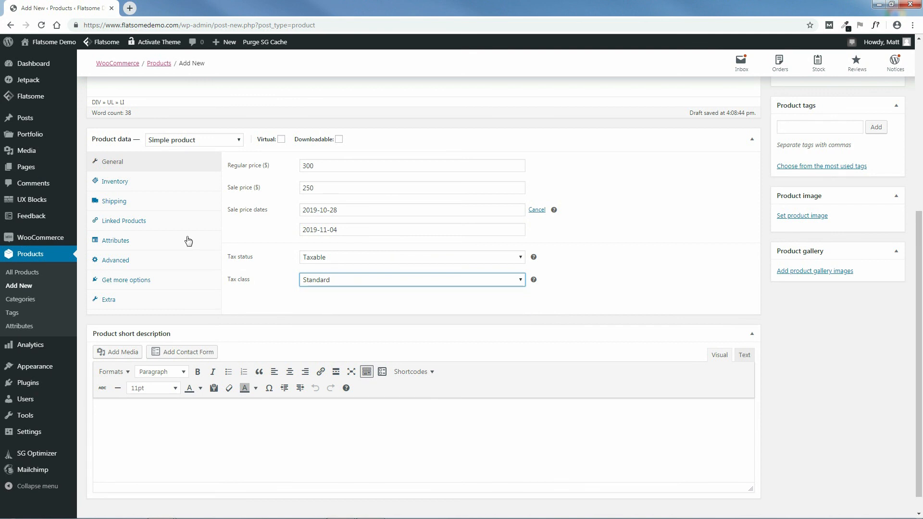
{"action": "left_click", "coordinate": [111, 184]}
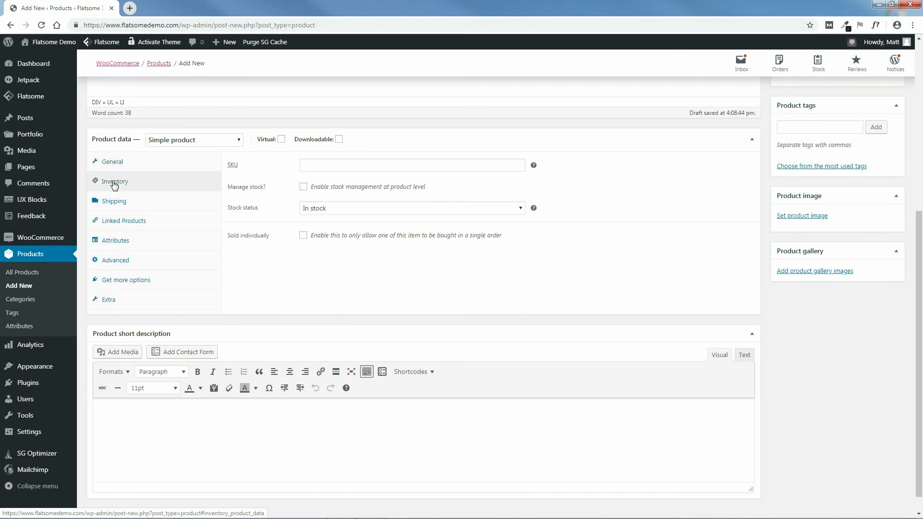
Step: Turn on Manage stock and set the stock quantity to 10
{"action": "left_click", "coordinate": [304, 188]}
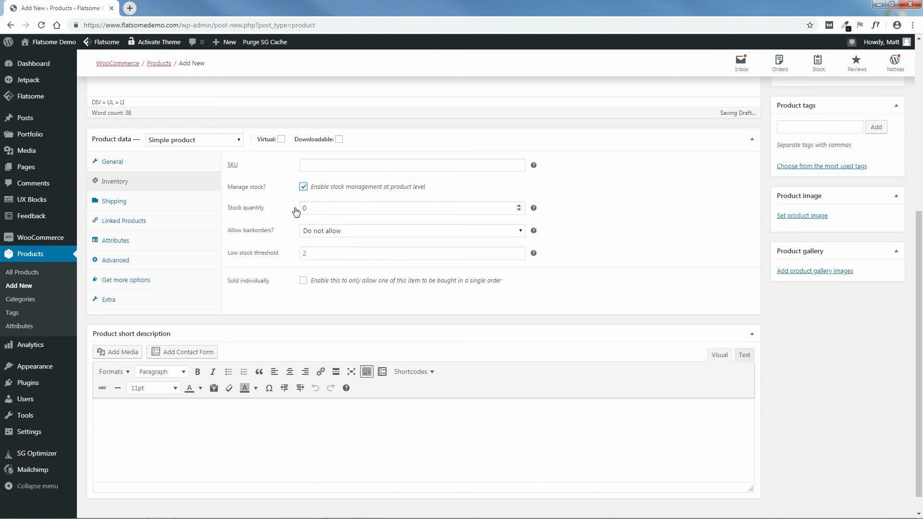
{"action": "left_click", "coordinate": [305, 208]}
{"action": "double_click", "coordinate": [304, 208]}
{"action": "type", "text": "10"}
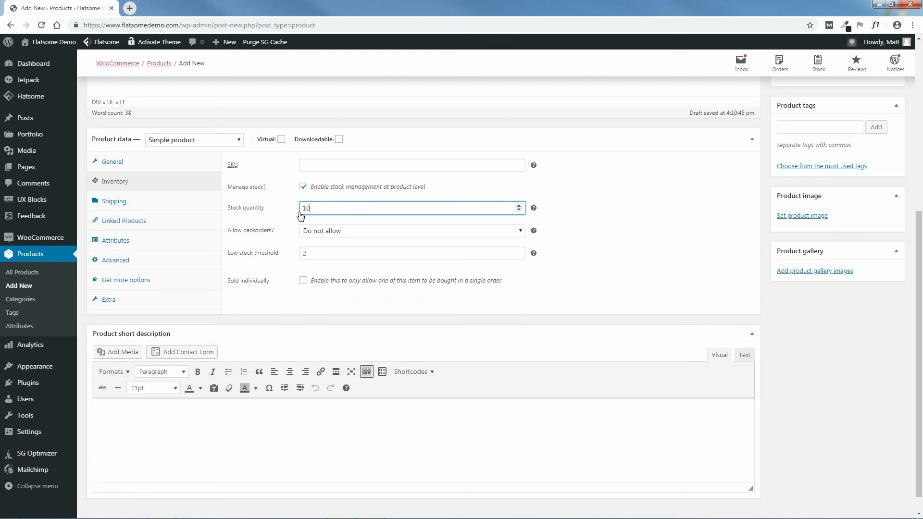
Step: Allow backorders, keep the low stock threshold at 2, and leave Sold individually unchecked
{"action": "left_click", "coordinate": [336, 231]}
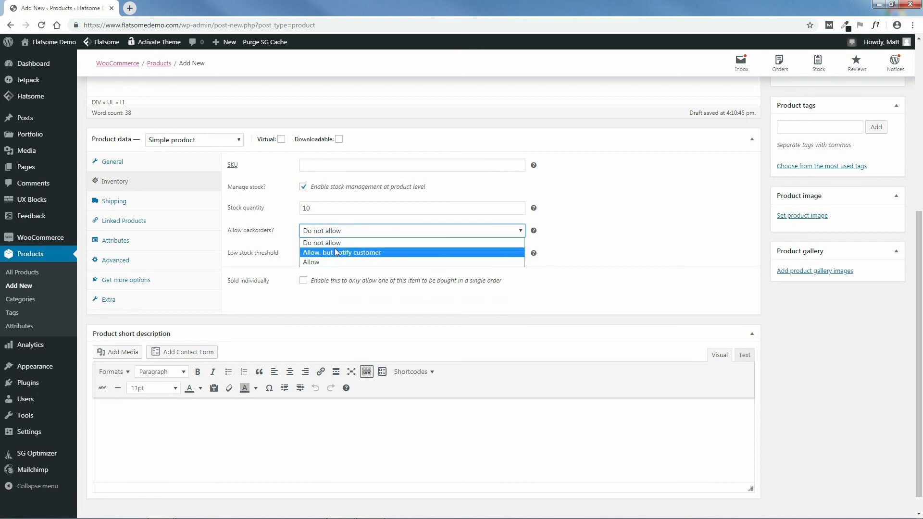
{"action": "left_click", "coordinate": [317, 261]}
{"action": "left_click", "coordinate": [333, 233]}
{"action": "left_click", "coordinate": [336, 253]}
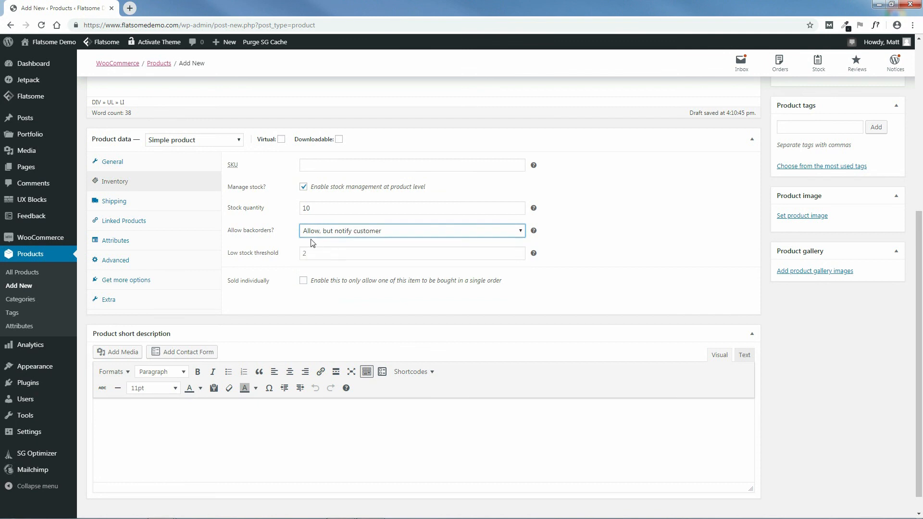
{"action": "left_click", "coordinate": [343, 236]}
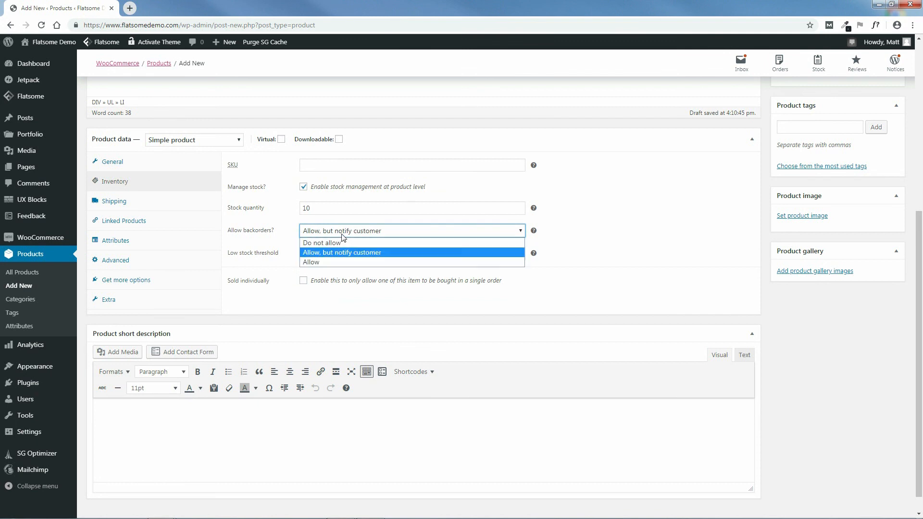
{"action": "left_click", "coordinate": [331, 262]}
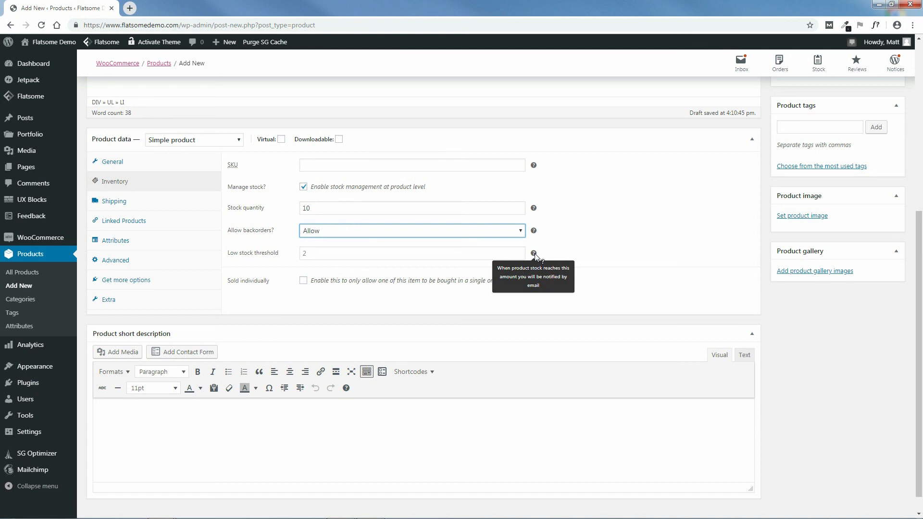
{"action": "left_click", "coordinate": [303, 253]}
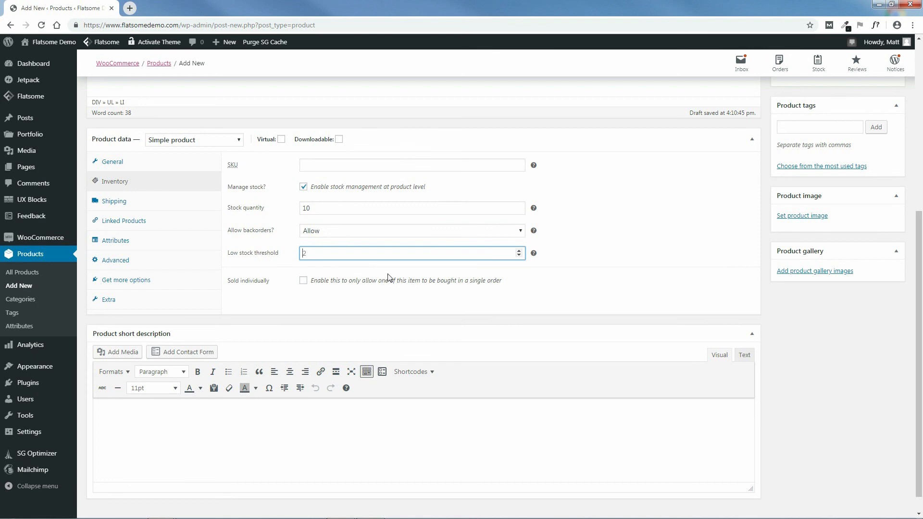
{"action": "left_click", "coordinate": [318, 294]}
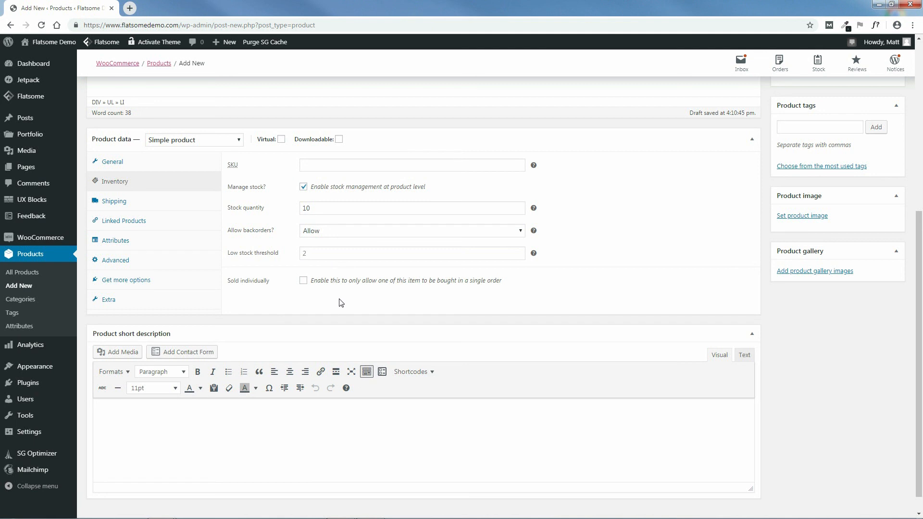
{"action": "left_click", "coordinate": [304, 280]}
{"action": "left_click", "coordinate": [304, 281]}
{"action": "left_click", "coordinate": [112, 206]}
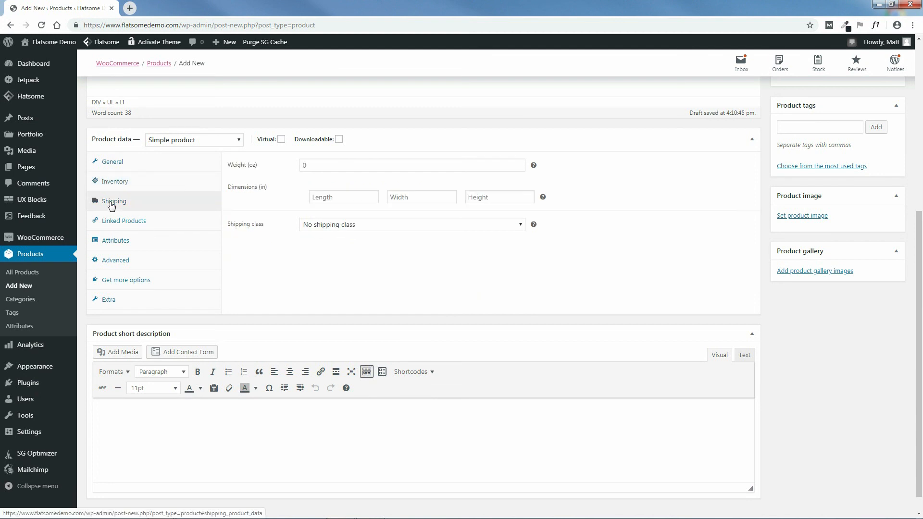
{"action": "left_click", "coordinate": [336, 166]}
{"action": "type", "text": "64"}
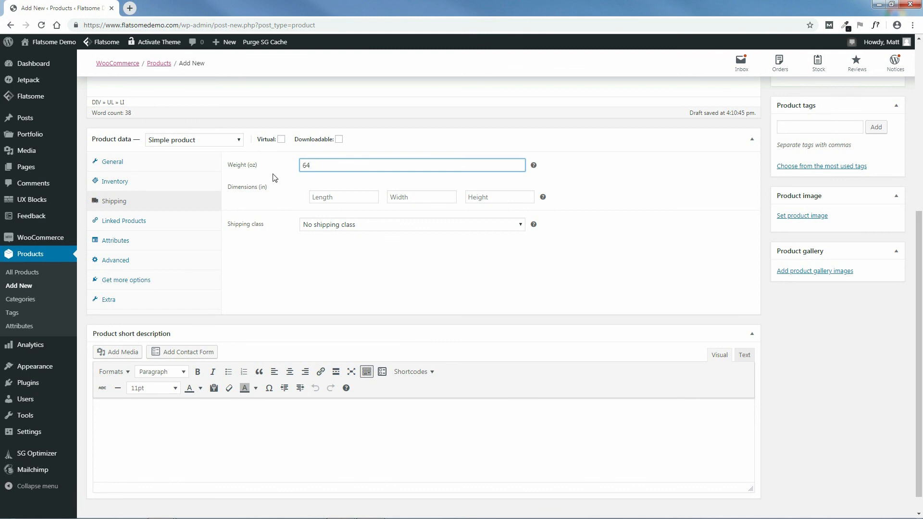
{"action": "left_click", "coordinate": [331, 198]}
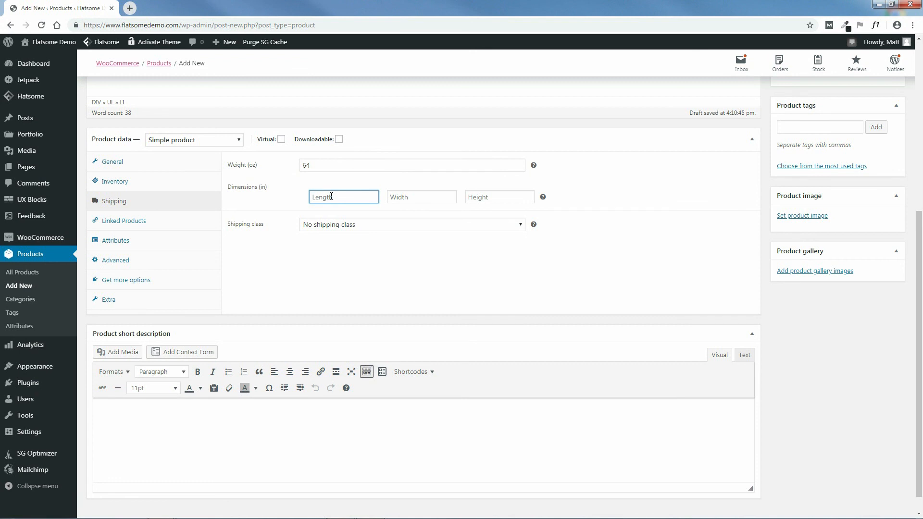
{"action": "type", "text": "36"}
{"action": "left_click", "coordinate": [404, 198]}
{"action": "type", "text": "24"}
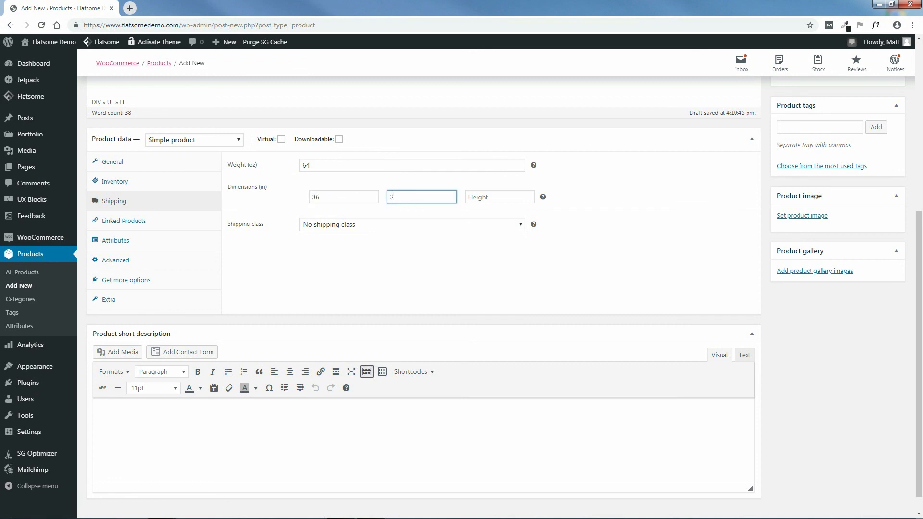
{"action": "left_click", "coordinate": [486, 199]}
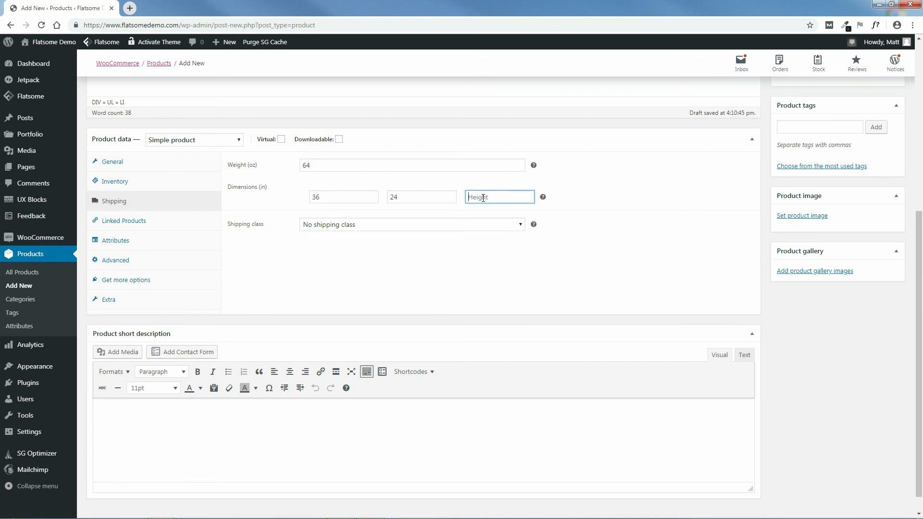
{"action": "type", "text": "1"}
{"action": "left_click", "coordinate": [494, 226]}
{"action": "left_click", "coordinate": [495, 225]}
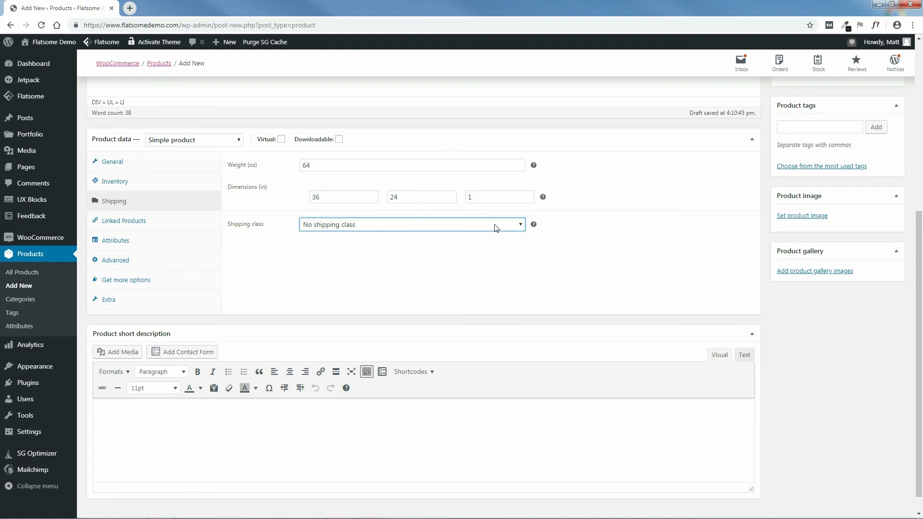
{"action": "mouse_move", "coordinate": [534, 225]}
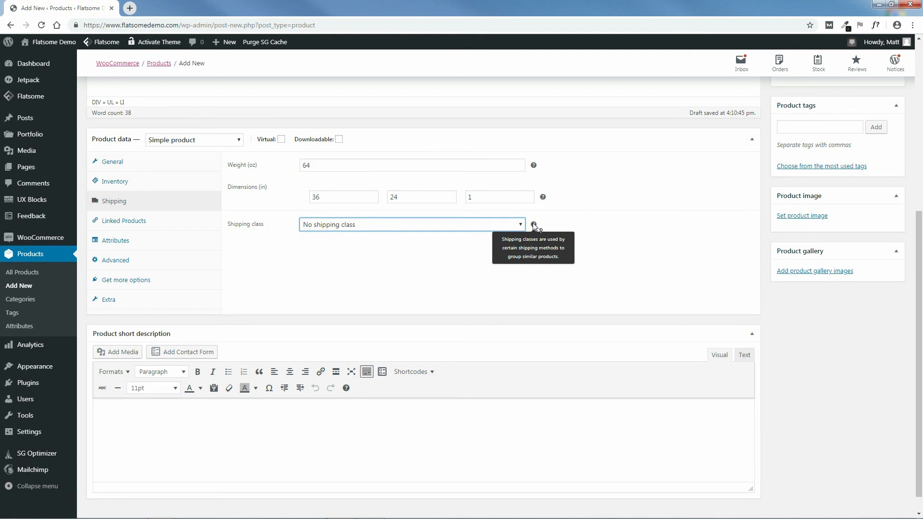
Step: Review the Linked Products Upsells and Cross-sells fields, leaving both empty
{"action": "left_click", "coordinate": [125, 223]}
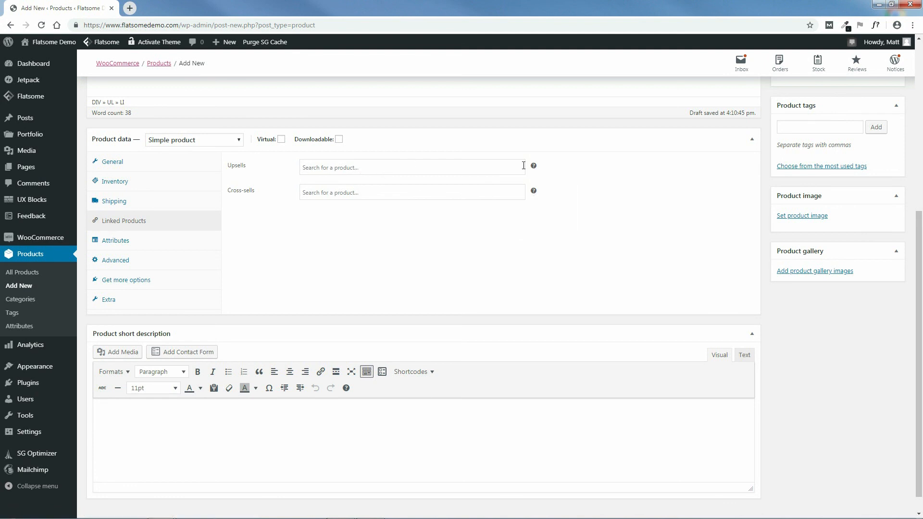
{"action": "mouse_move", "coordinate": [535, 167]}
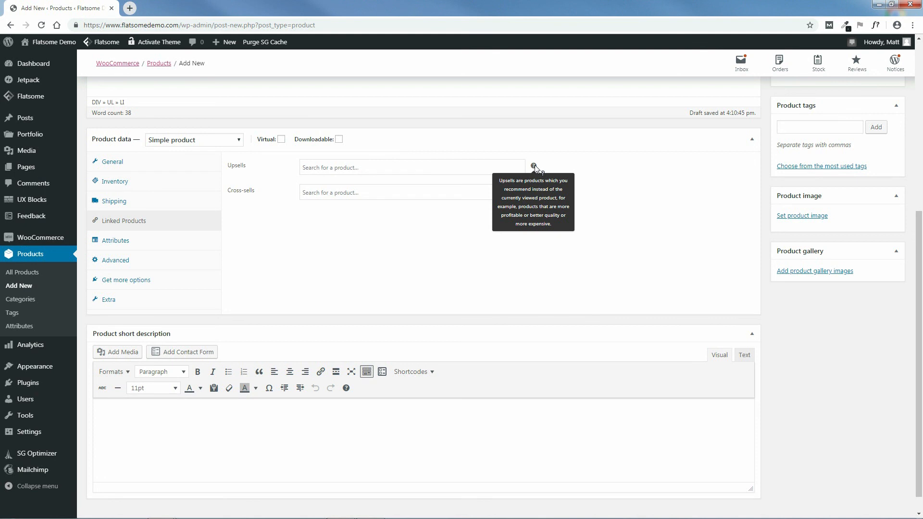
{"action": "left_click", "coordinate": [375, 168]}
{"action": "left_click", "coordinate": [555, 182]}
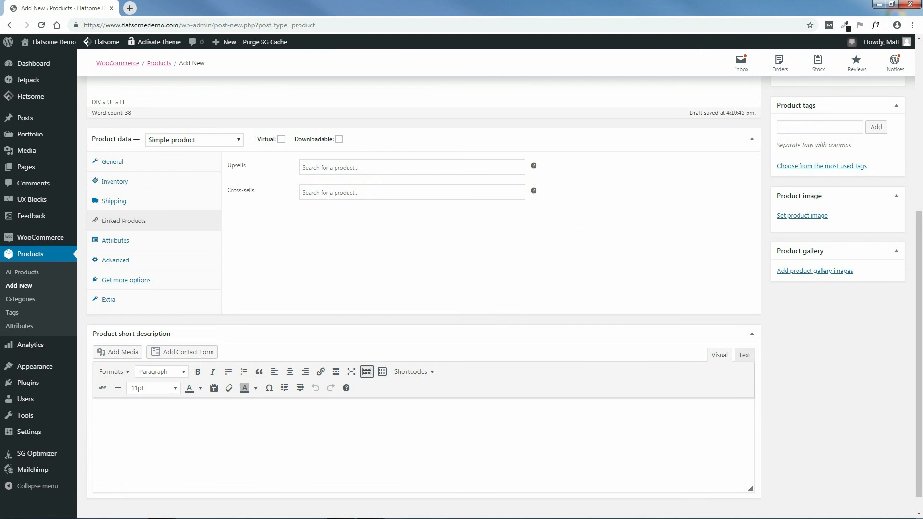
Step: Enter the purchase note 'Thank you for your purchase!' in the coat's Advanced settings
{"action": "mouse_move", "coordinate": [533, 193]}
{"action": "left_click", "coordinate": [118, 242]}
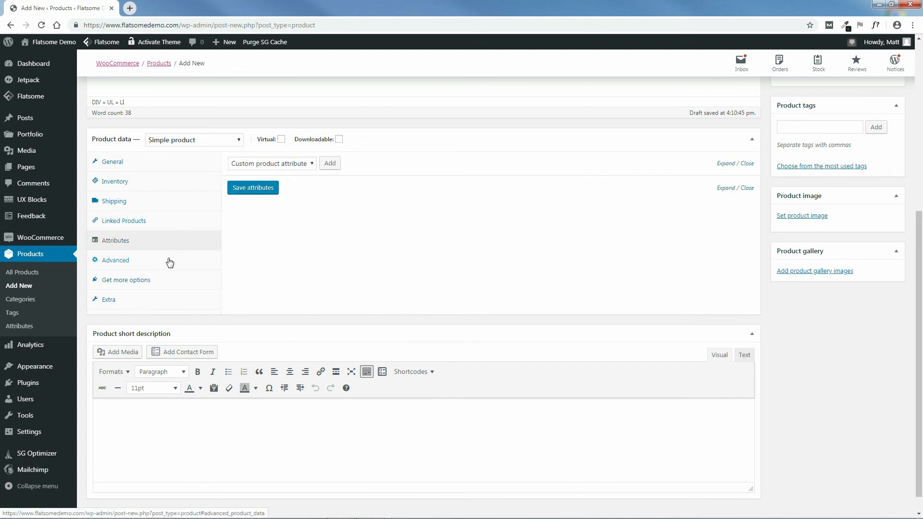
{"action": "left_click", "coordinate": [113, 264]}
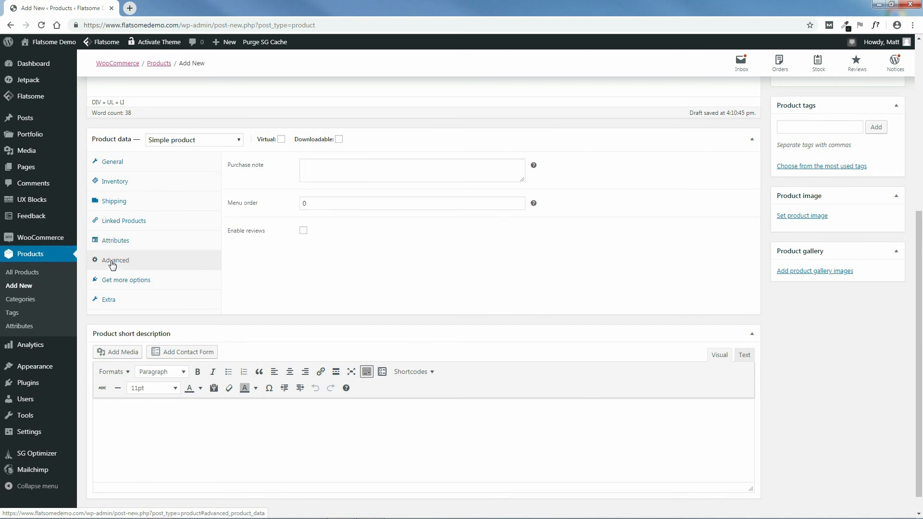
{"action": "left_click", "coordinate": [317, 165]}
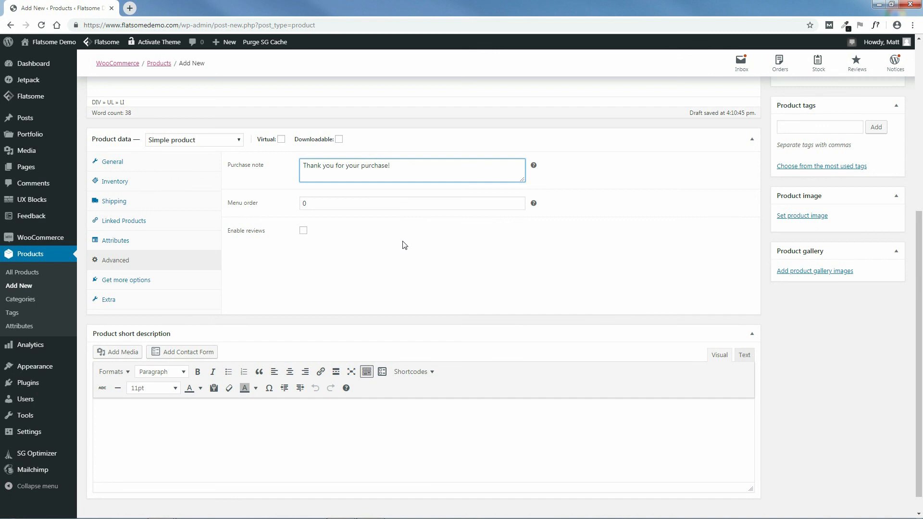
Step: Empty the Menu order value of 0 and enable reviews for the coat
{"action": "left_click", "coordinate": [310, 203]}
{"action": "key", "text": "BackSpace"}
{"action": "left_click", "coordinate": [391, 259]}
{"action": "left_click", "coordinate": [303, 231]}
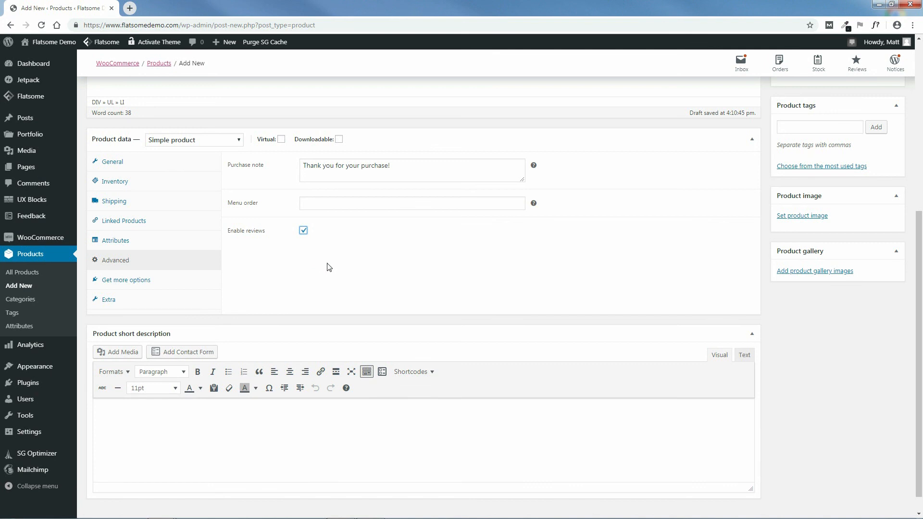
{"action": "left_click", "coordinate": [121, 284]}
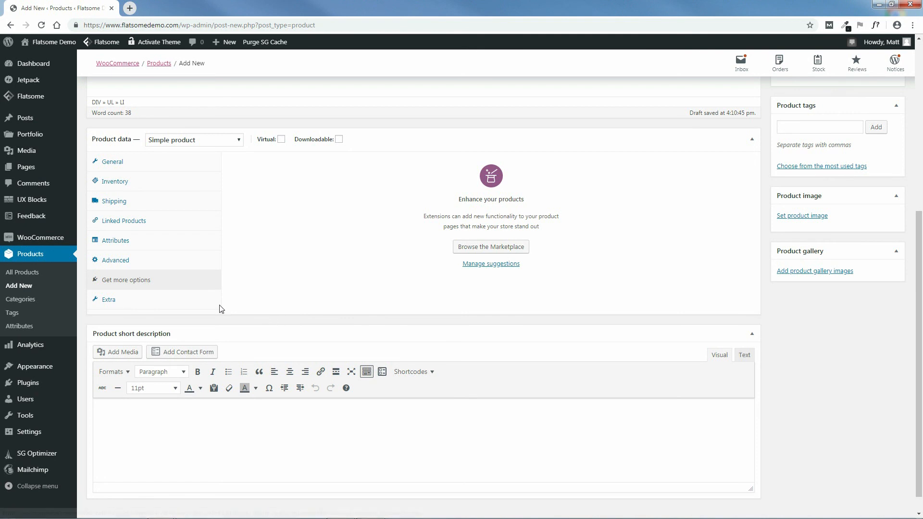
Step: Show the coat's Flatsome Extra options and scroll down to the Product short description box
{"action": "left_click", "coordinate": [109, 302]}
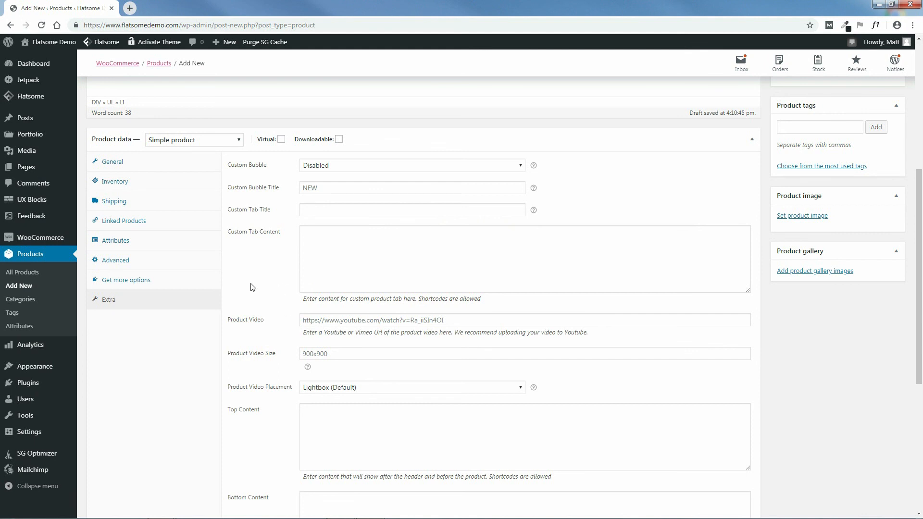
{"action": "left_click_drag", "start_coordinate": [922, 256], "coordinate": [922, 409]}
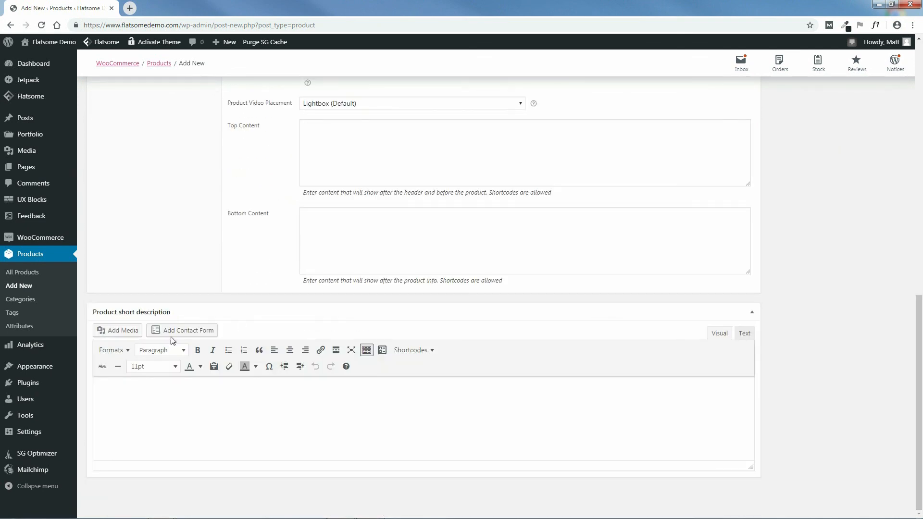
Step: Copy 'Durable, 100% authentic leather, brown' from the live coat page in Firefox, then return to the editor
{"action": "mouse_move", "coordinate": [318, 508]}
{"action": "left_click", "coordinate": [347, 511]}
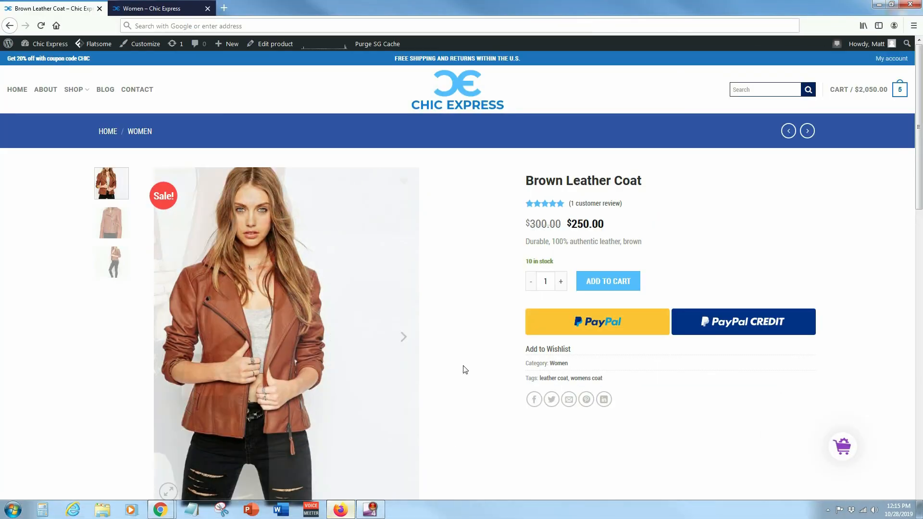
{"action": "left_click_drag", "start_coordinate": [643, 244], "coordinate": [526, 242]}
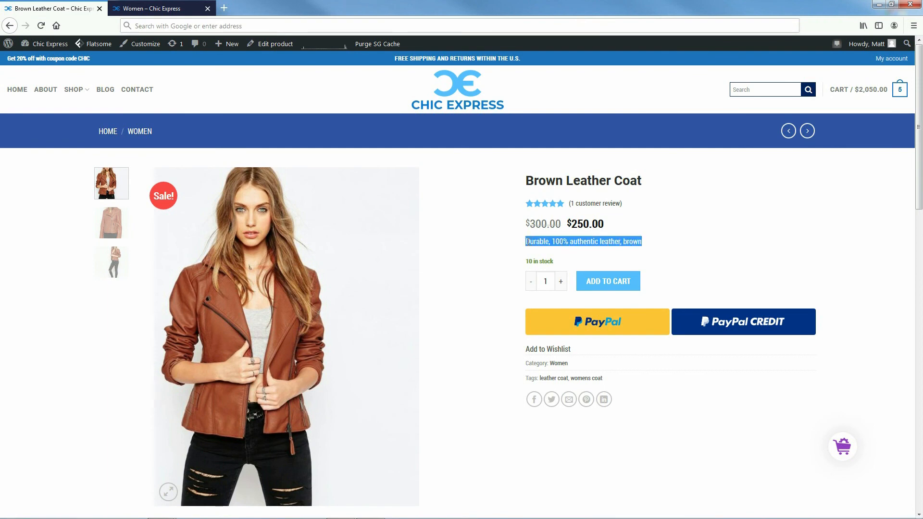
{"action": "right_click", "coordinate": [536, 243]}
{"action": "left_click", "coordinate": [558, 249]}
{"action": "left_click", "coordinate": [879, 5]}
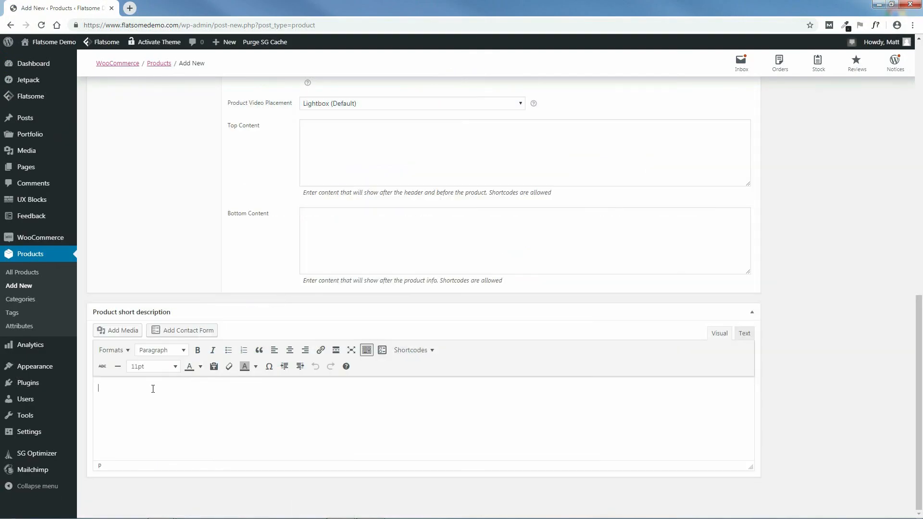
Step: Paste 'Durable, 100% authentic leather, brown' as the short description and check it against the storefront
{"action": "right_click", "coordinate": [153, 389]}
{"action": "left_click", "coordinate": [173, 313]}
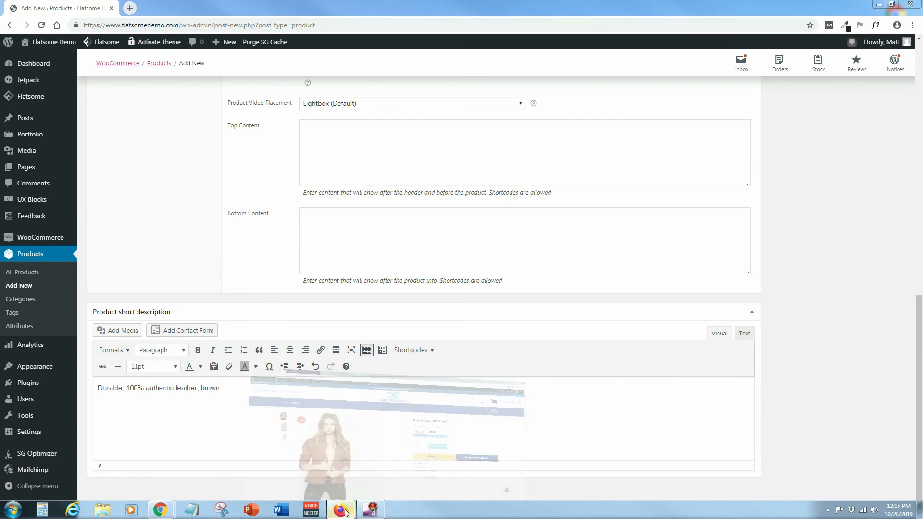
{"action": "left_click", "coordinate": [356, 490]}
{"action": "left_click", "coordinate": [154, 7]}
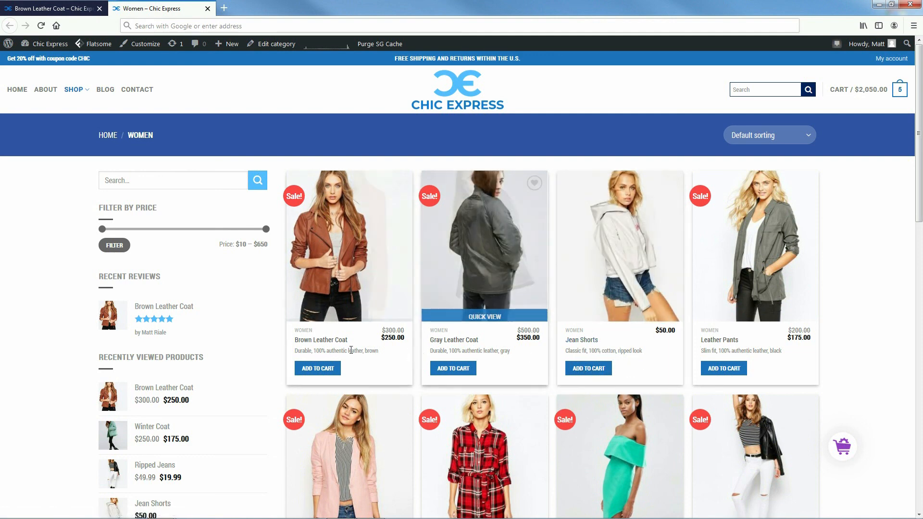
{"action": "left_click", "coordinate": [57, 11]}
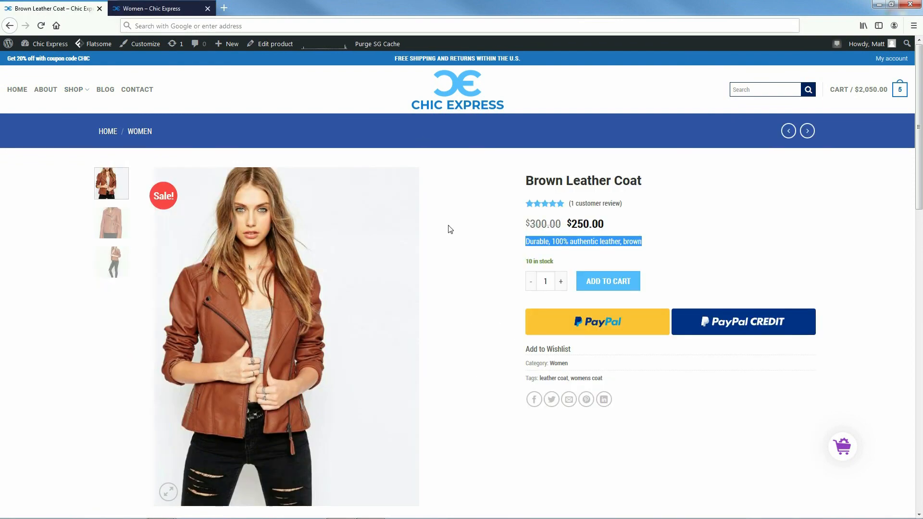
{"action": "left_click", "coordinate": [878, 5]}
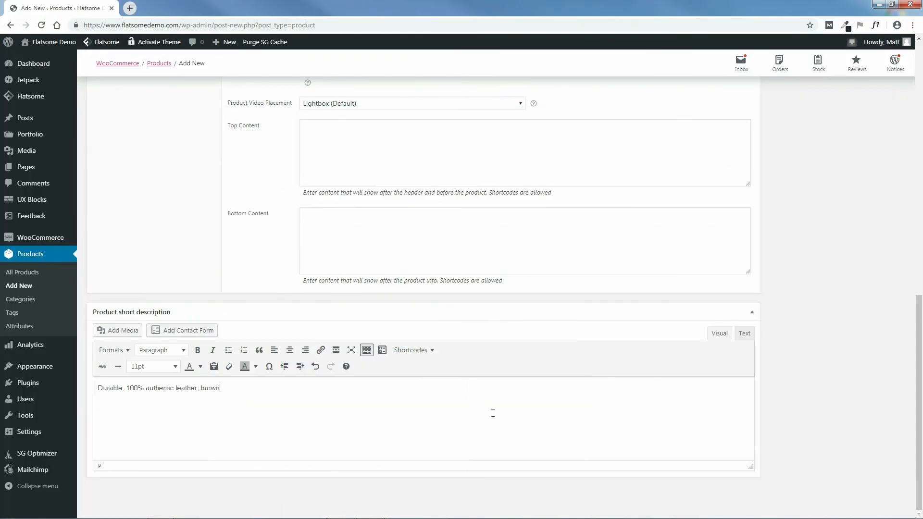
{"action": "scroll", "coordinate": [922, 385], "scroll_direction": "down", "scroll_amount": 1}
{"action": "left_click_drag", "start_coordinate": [920, 395], "coordinate": [922, 169]}
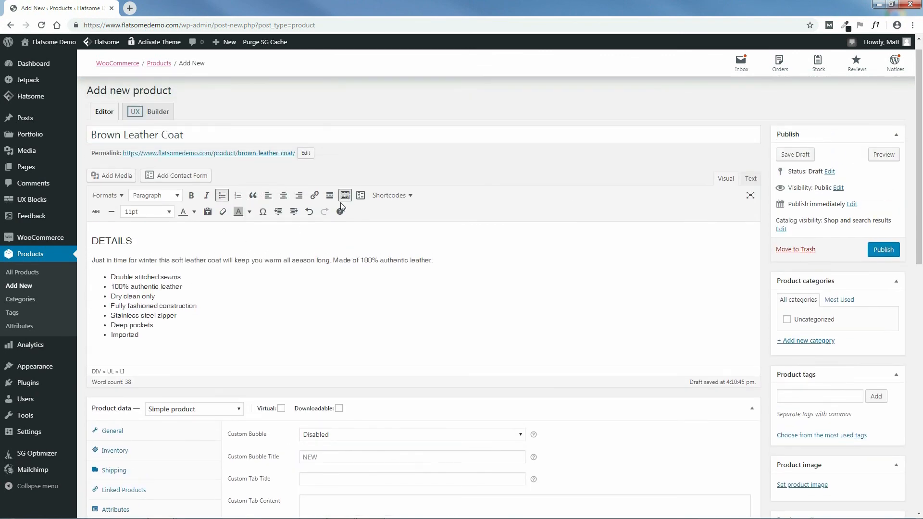
{"action": "scroll", "coordinate": [922, 197], "scroll_direction": "down", "scroll_amount": 5}
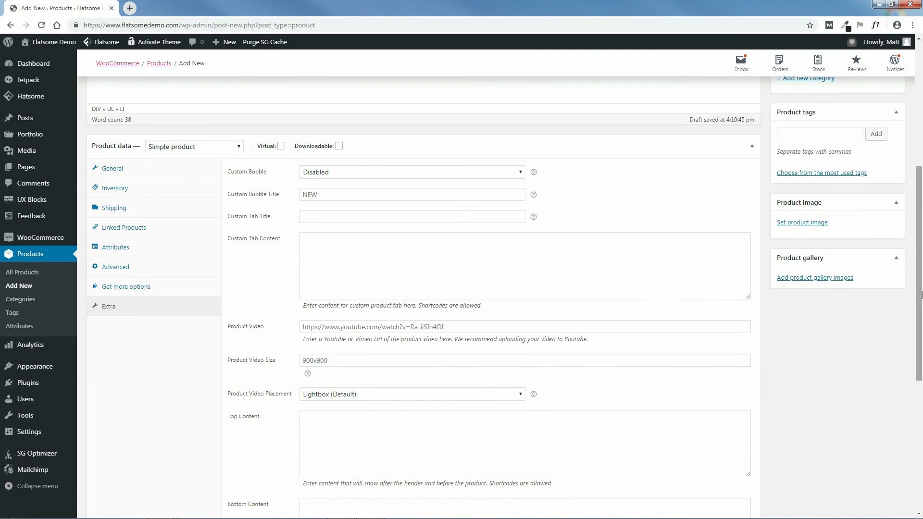
Step: Browse to SHOP PAGES/WOMENS CLOTHING/COATS/BROWN LEATHER COAT to upload the product image
{"action": "left_click", "coordinate": [807, 227]}
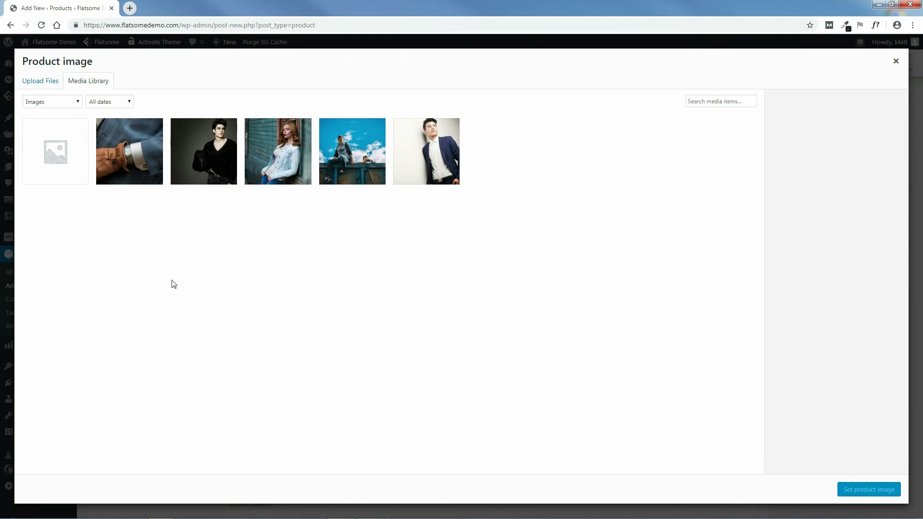
{"action": "left_click", "coordinate": [36, 82]}
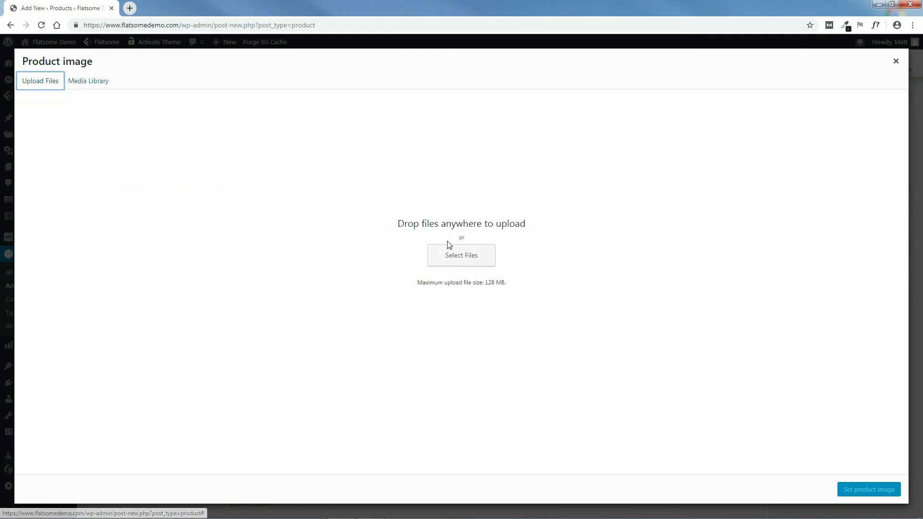
{"action": "left_click", "coordinate": [462, 257]}
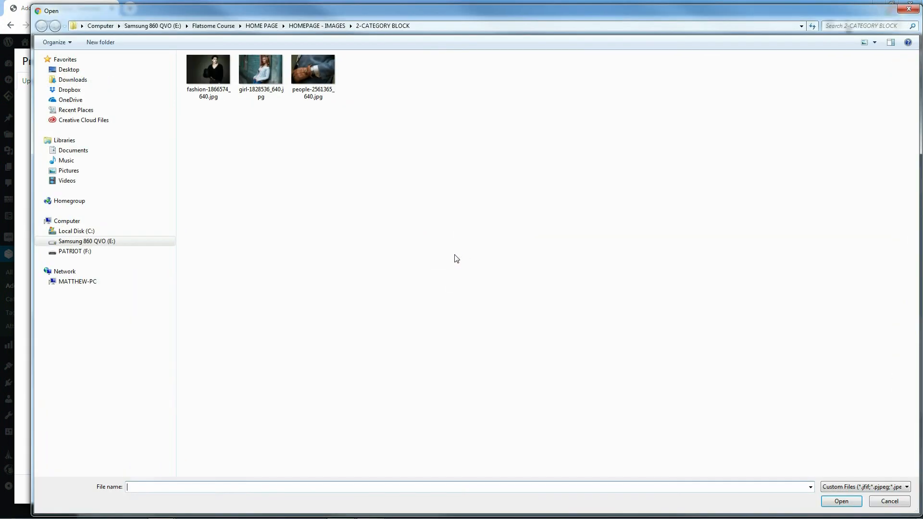
{"action": "left_click", "coordinate": [222, 26]}
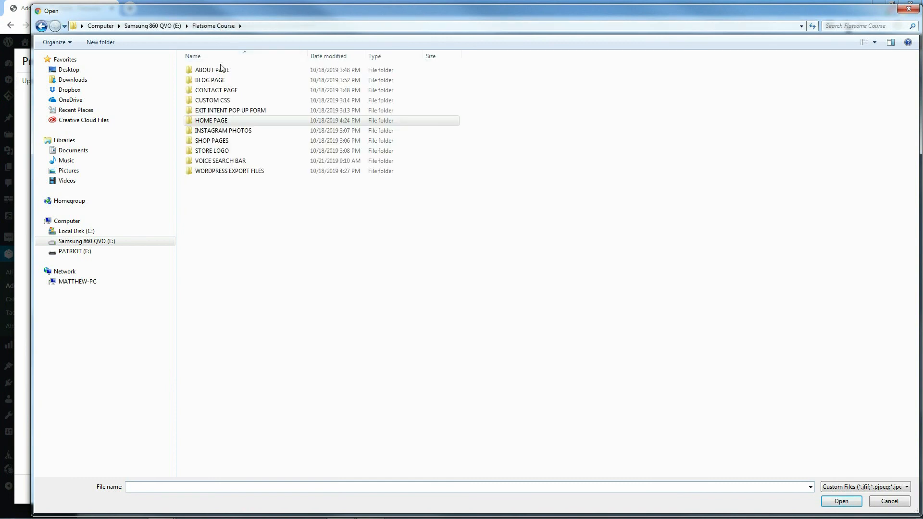
{"action": "double_click", "coordinate": [213, 142]}
{"action": "double_click", "coordinate": [211, 111]}
{"action": "double_click", "coordinate": [204, 72]}
{"action": "double_click", "coordinate": [219, 73]}
Step: Upload all three coat photos and set image1xxl-7.jpg as the product image
{"action": "left_click", "coordinate": [199, 80]}
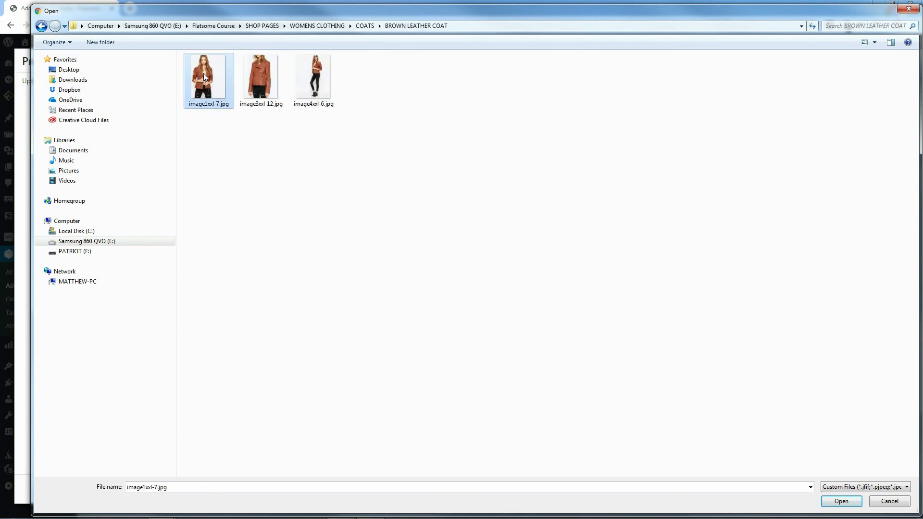
{"action": "left_click_drag", "start_coordinate": [202, 124], "coordinate": [337, 54]}
{"action": "left_click", "coordinate": [839, 502]}
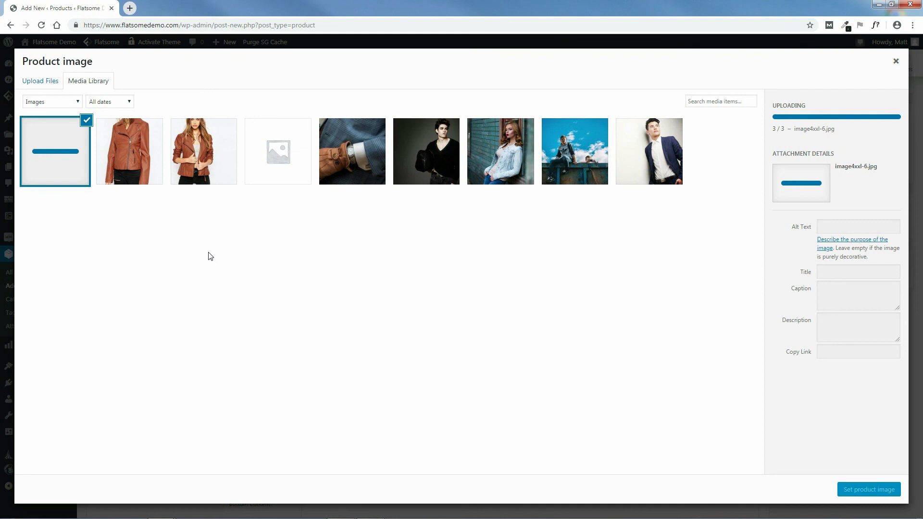
{"action": "left_click", "coordinate": [205, 149]}
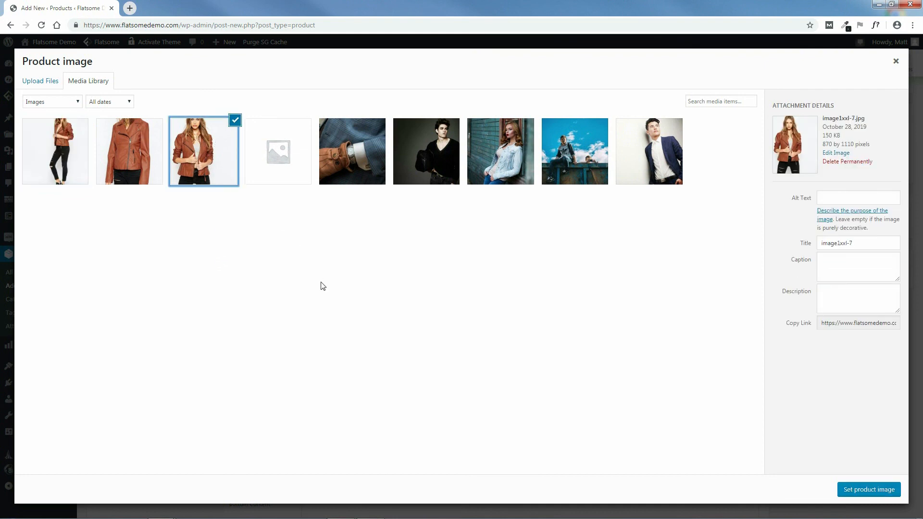
{"action": "left_click", "coordinate": [869, 490]}
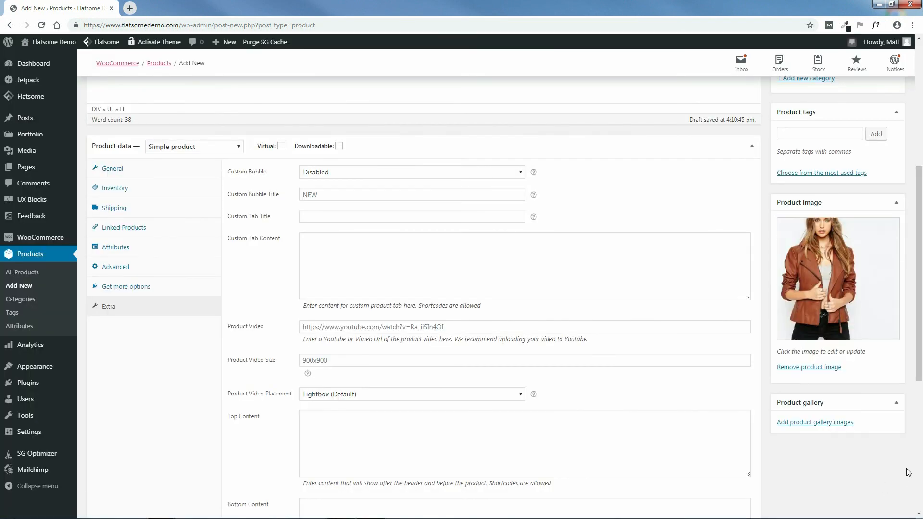
Step: Add the full-length coat photo and the second jacket photo to the product gallery
{"action": "left_click", "coordinate": [792, 424]}
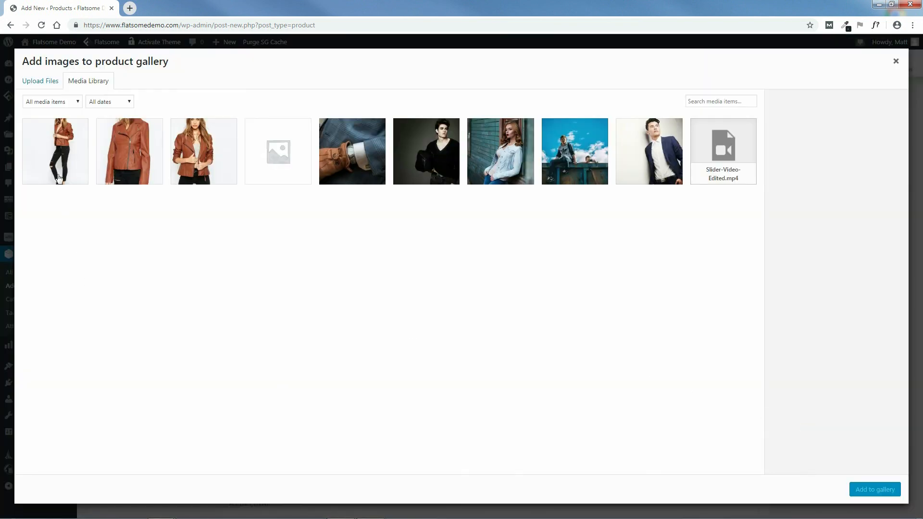
{"action": "left_click", "coordinate": [79, 161]}
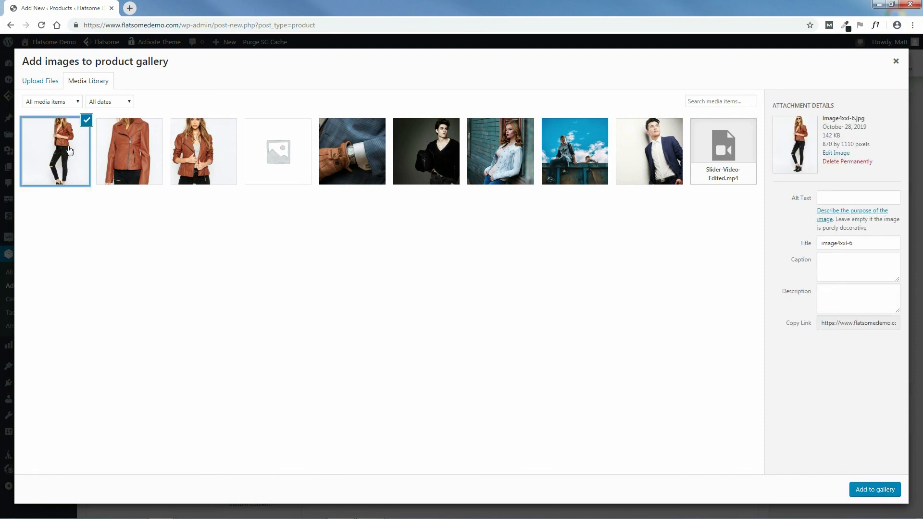
{"action": "left_click", "coordinate": [131, 165]}
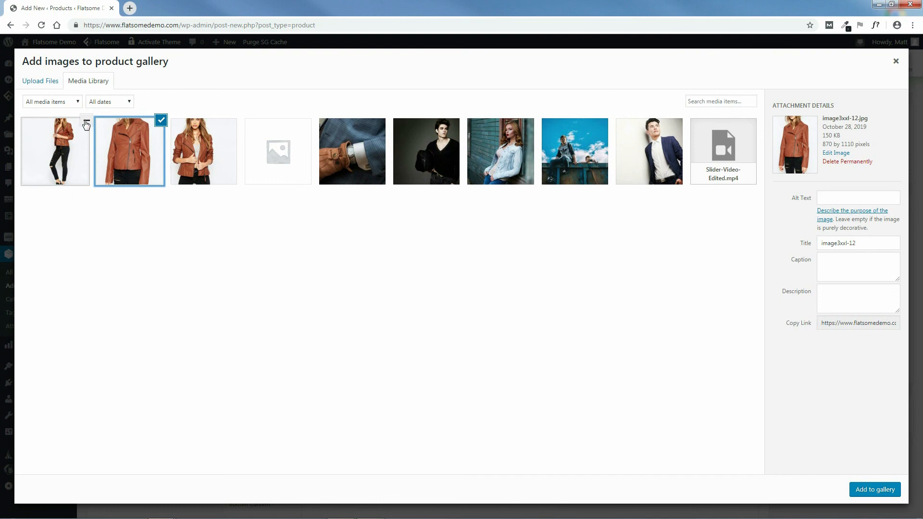
{"action": "left_click", "coordinate": [880, 492]}
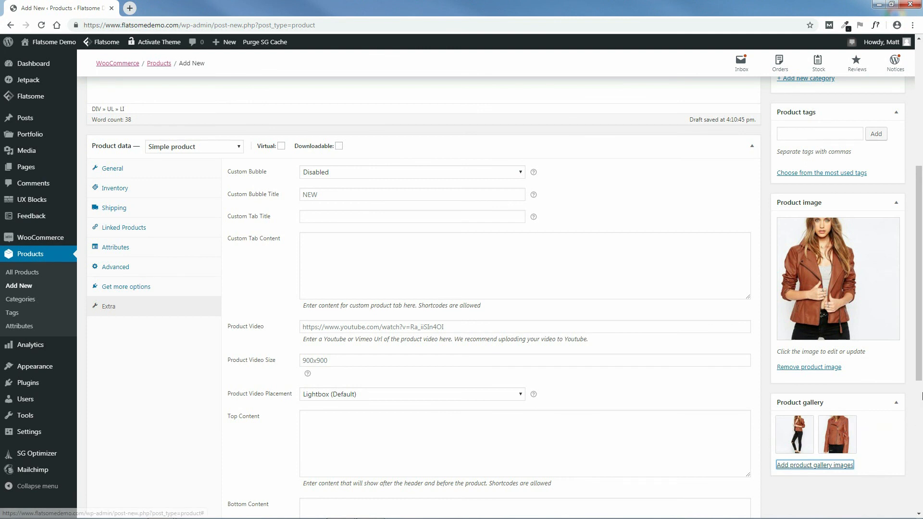
{"action": "left_click_drag", "start_coordinate": [921, 360], "coordinate": [922, 240]}
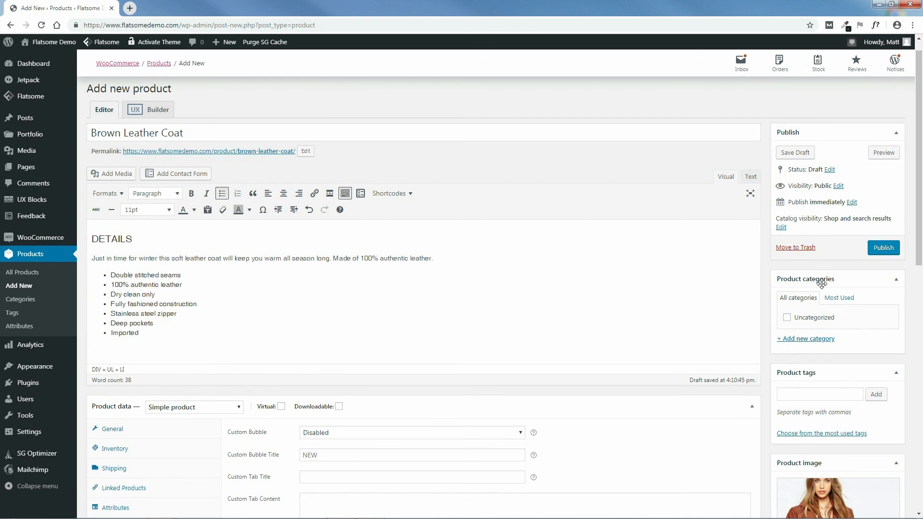
Step: Add a new 'Womens' product category, left ticked for the Brown Leather Coat
{"action": "left_click", "coordinate": [807, 340]}
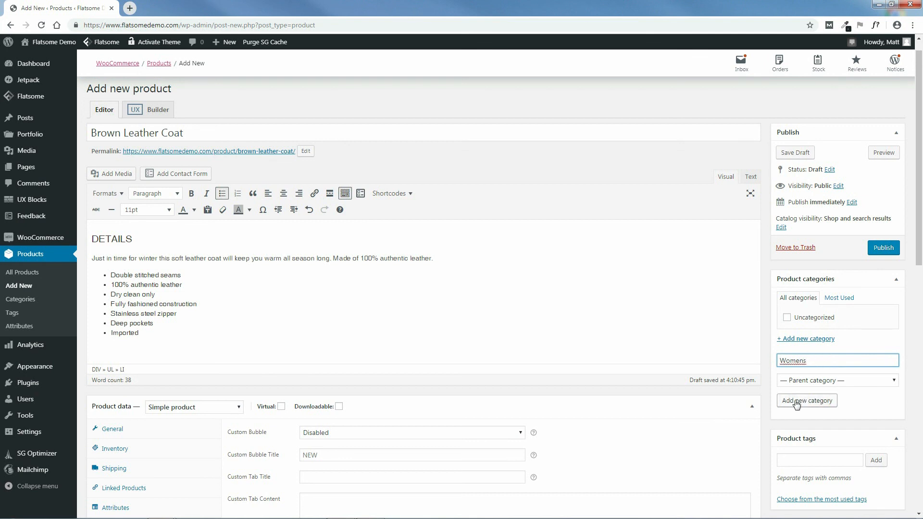
{"action": "left_click", "coordinate": [811, 403]}
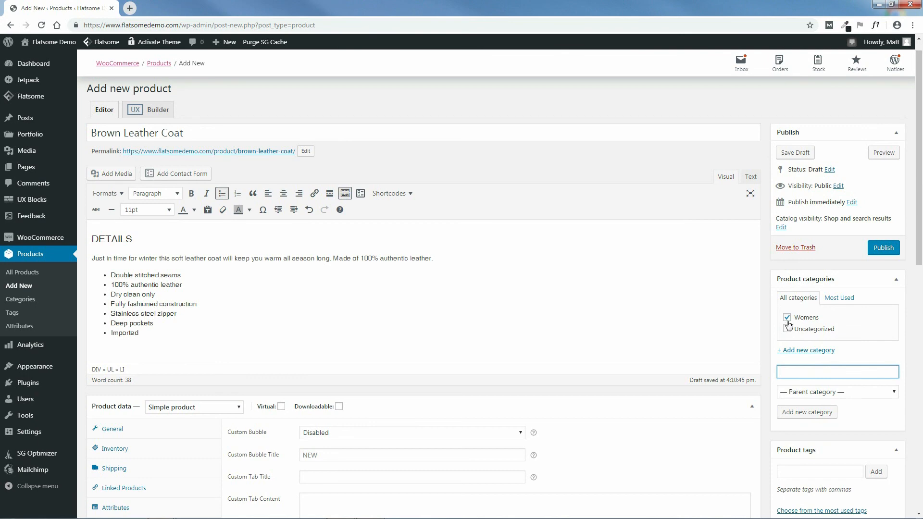
{"action": "left_click_drag", "start_coordinate": [919, 222], "coordinate": [922, 329]}
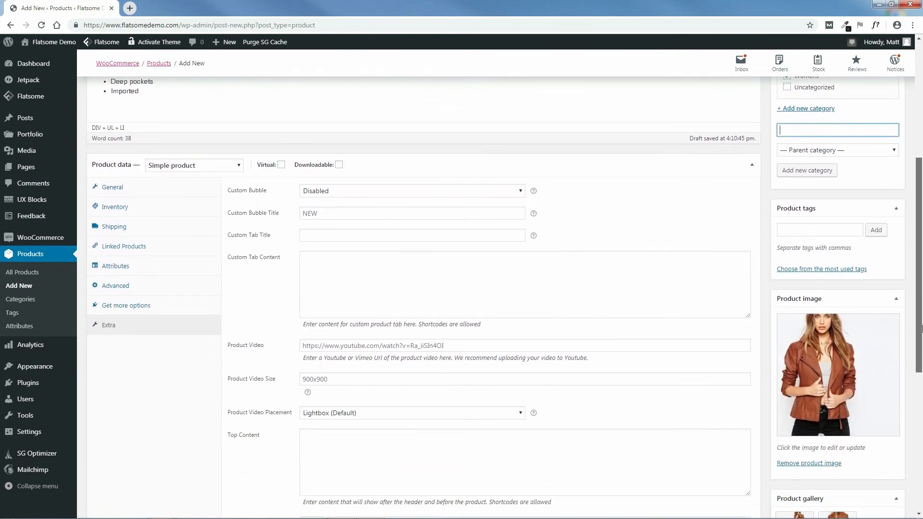
Step: Add the product tags 'leather coat' and 'womens' to the coat
{"action": "left_click", "coordinate": [805, 226]}
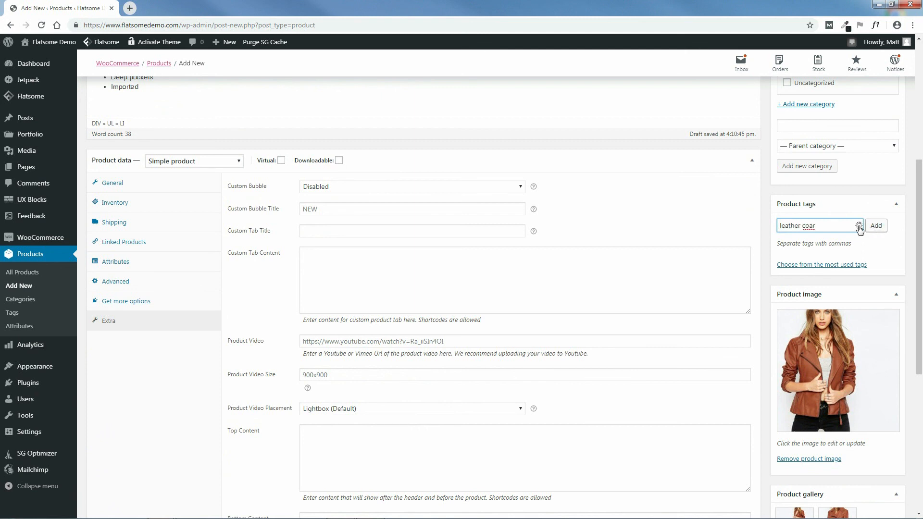
{"action": "key", "text": "BackSpace"}
{"action": "type", "text": "t"}
{"action": "left_click", "coordinate": [876, 228]}
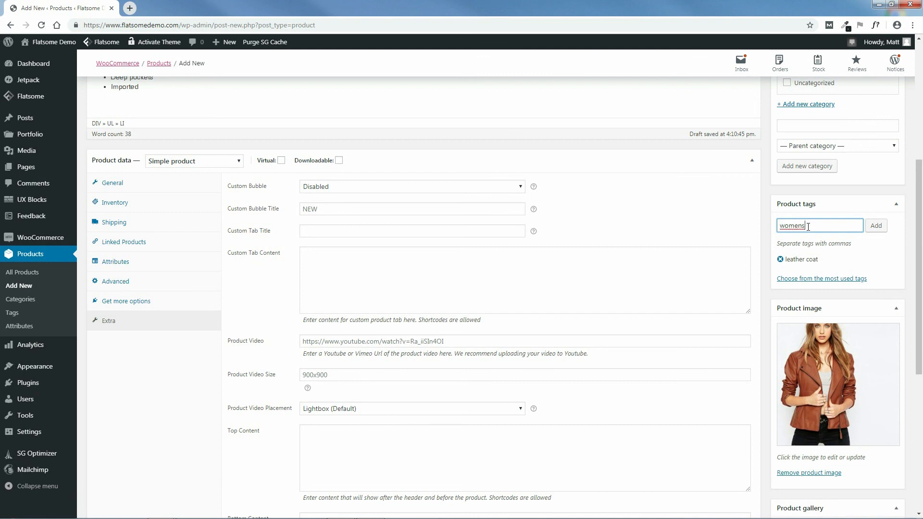
{"action": "left_click", "coordinate": [876, 229]}
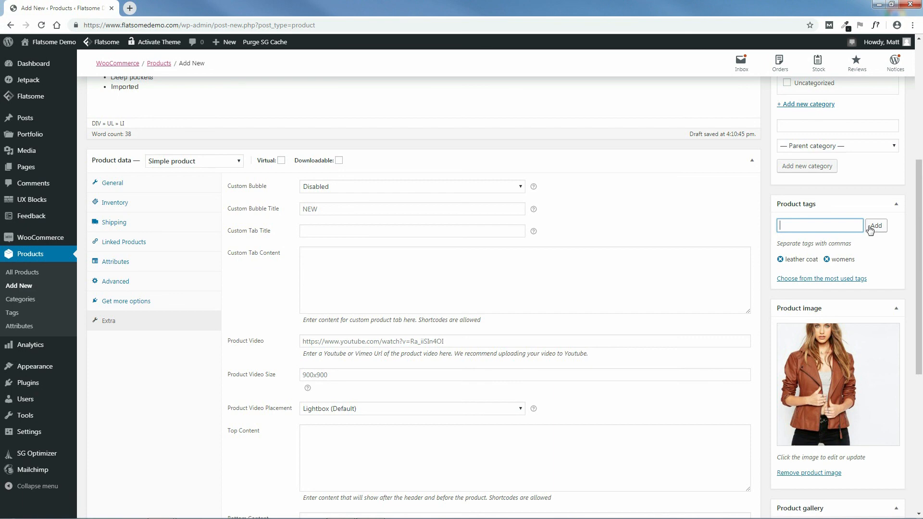
{"action": "left_click_drag", "start_coordinate": [920, 255], "coordinate": [921, 139]}
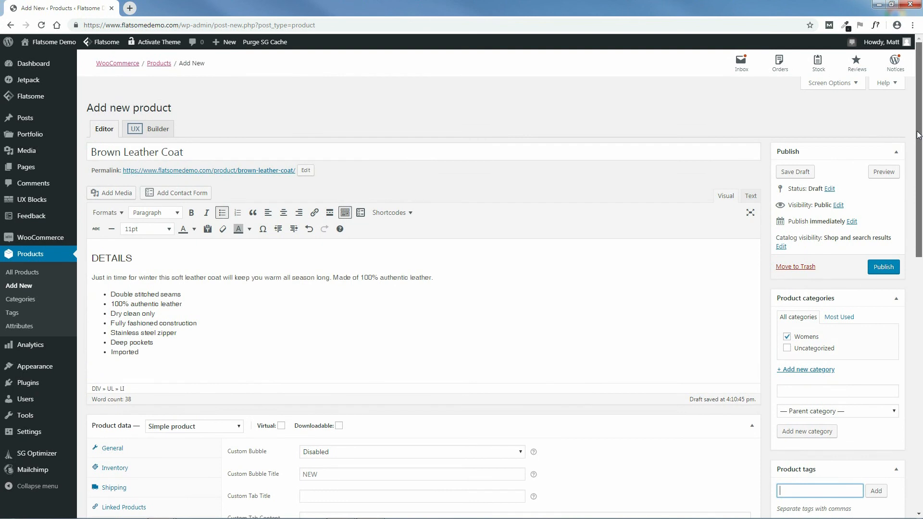
Step: Publish the coat and view its live page with $250 sale price and 10 in stock
{"action": "left_click", "coordinate": [884, 267]}
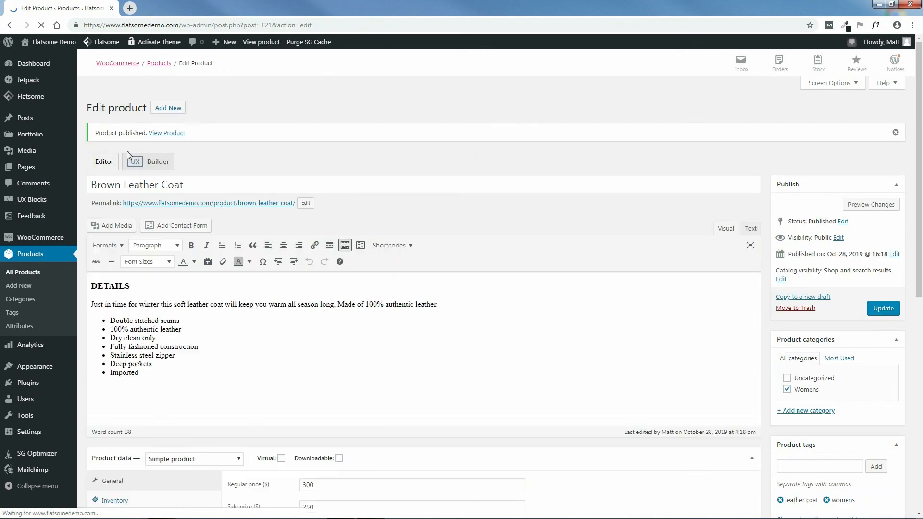
{"action": "left_click", "coordinate": [165, 133]}
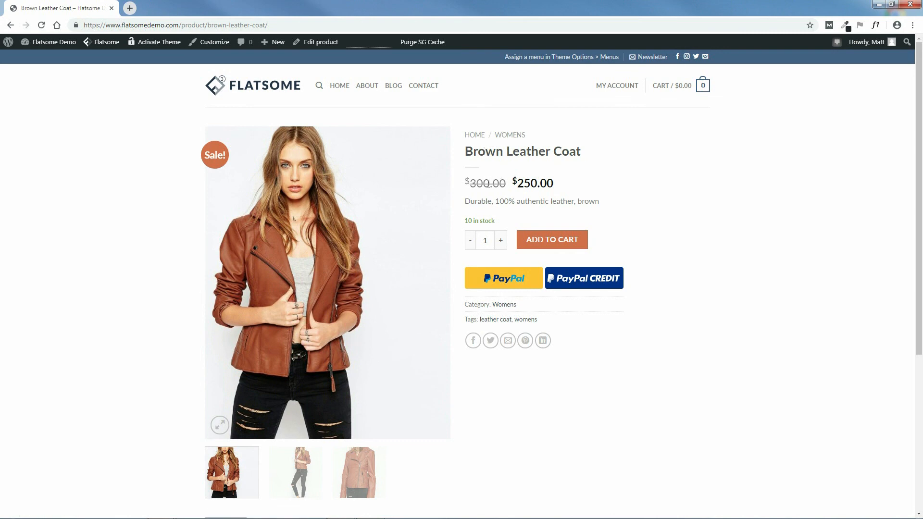
{"action": "left_click_drag", "start_coordinate": [466, 204], "coordinate": [628, 216]}
{"action": "left_click", "coordinate": [628, 219]}
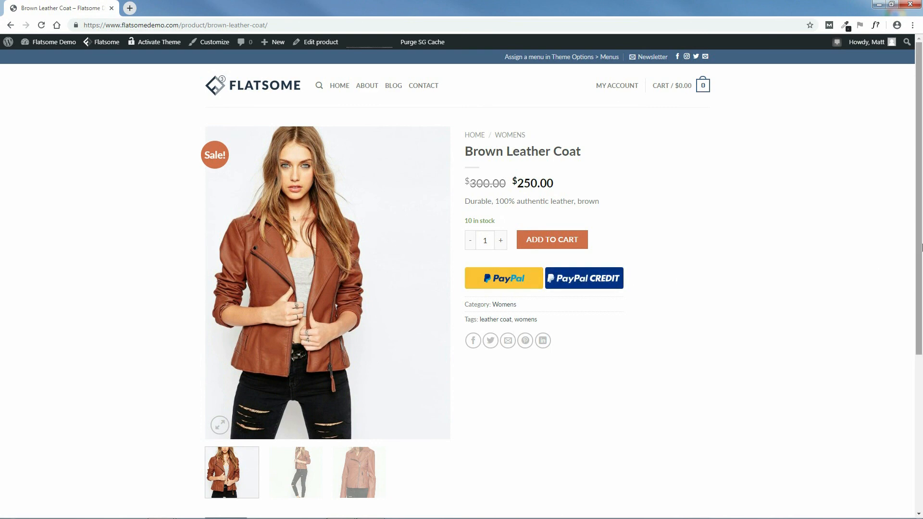
{"action": "scroll", "coordinate": [920, 289], "scroll_direction": "down", "scroll_amount": 2}
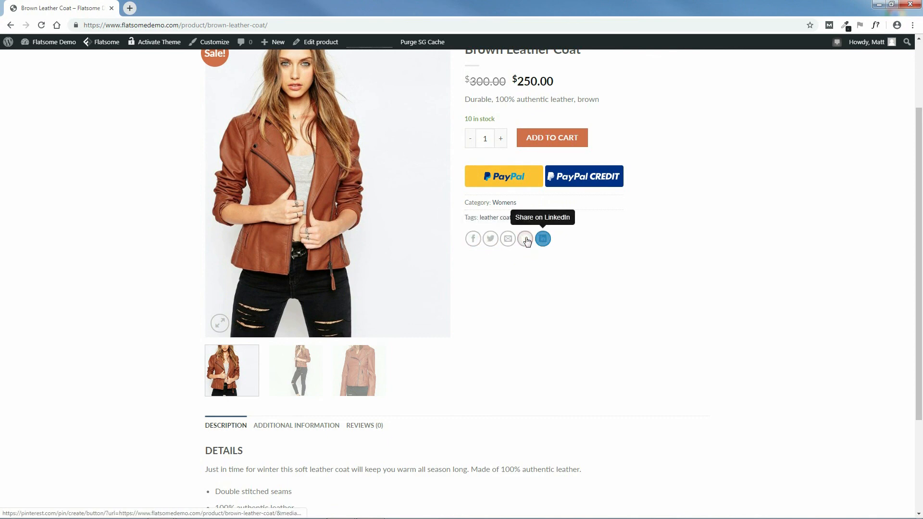
Step: Advance the product image slider through the second and third coat photos
{"action": "left_click_drag", "start_coordinate": [921, 267], "coordinate": [912, 225]}
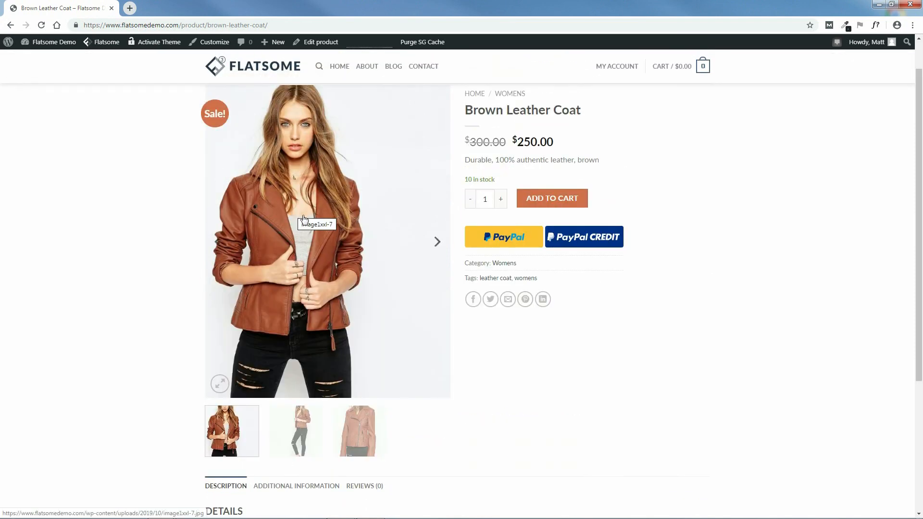
{"action": "left_click", "coordinate": [437, 244]}
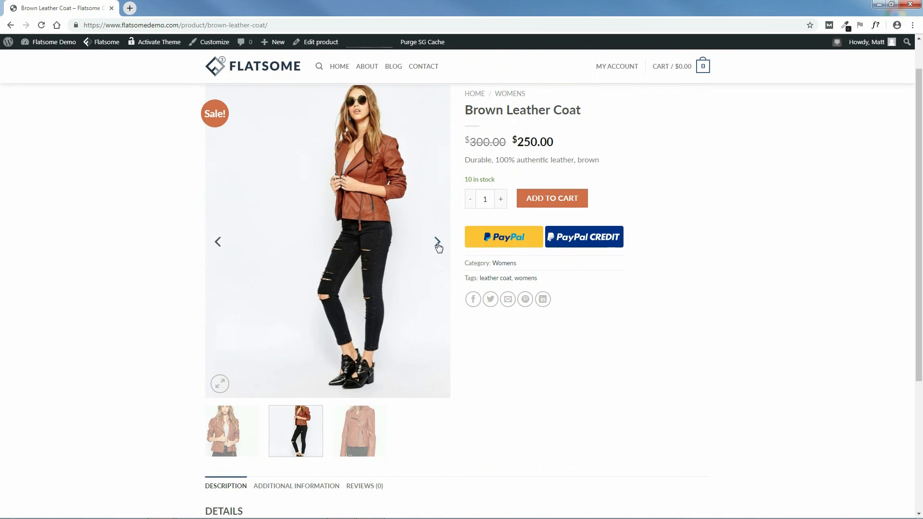
{"action": "left_click", "coordinate": [438, 244]}
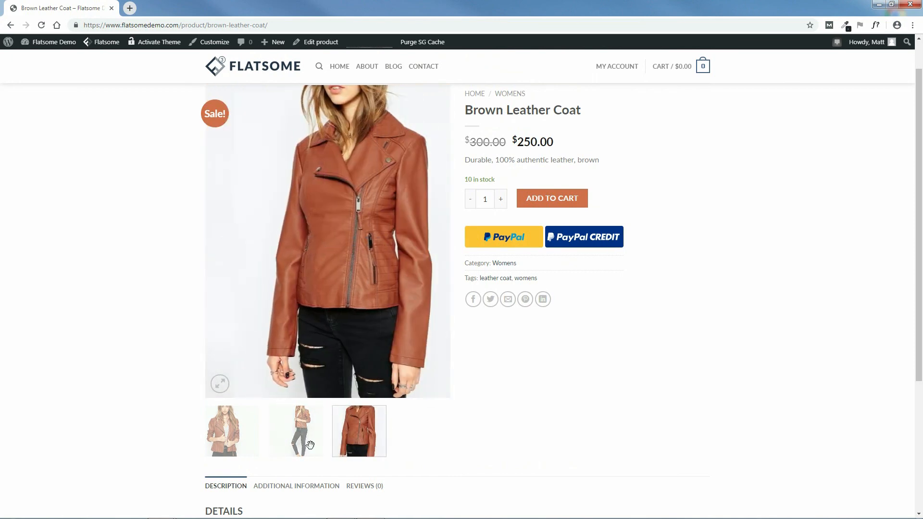
{"action": "left_click_drag", "start_coordinate": [920, 257], "coordinate": [922, 229]}
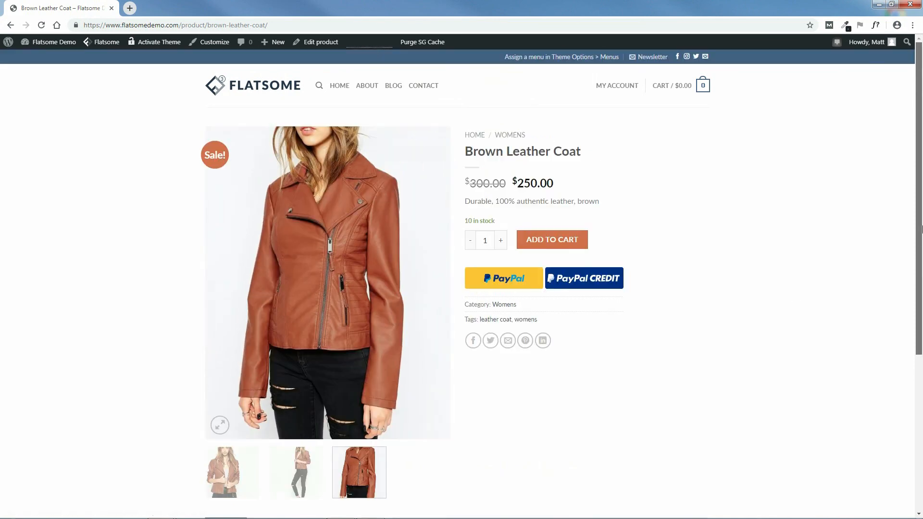
Step: View the jacket photo enlarged and zoomed, page through the photos, then close the lightbox
{"action": "left_click", "coordinate": [325, 262]}
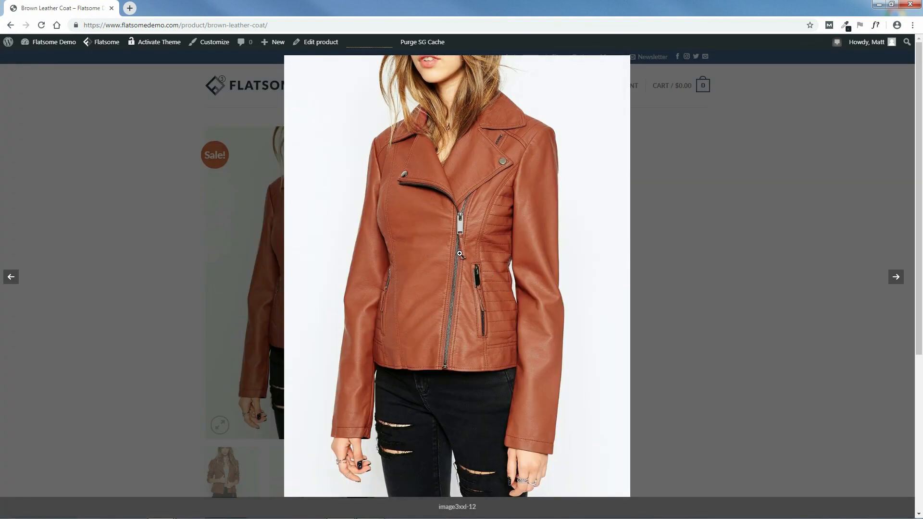
{"action": "left_click", "coordinate": [457, 234]}
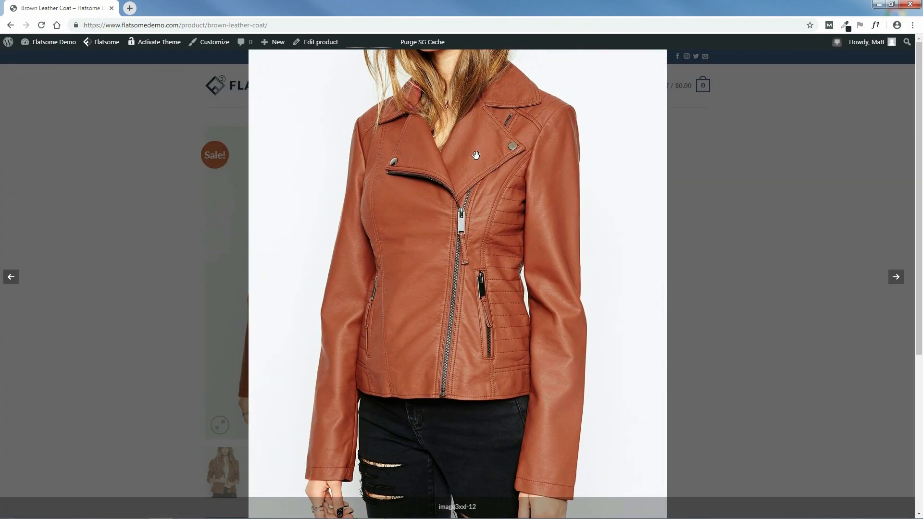
{"action": "left_click_drag", "start_coordinate": [513, 198], "coordinate": [495, 226]}
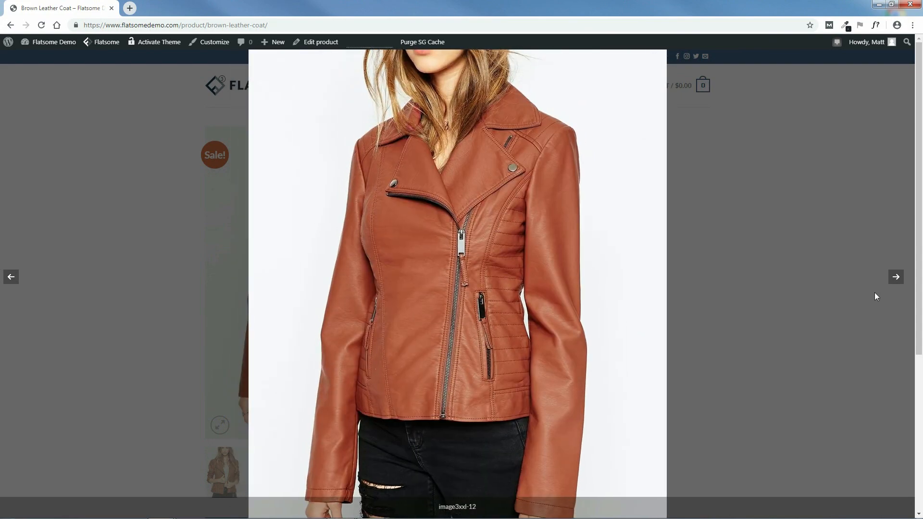
{"action": "left_click", "coordinate": [897, 278]}
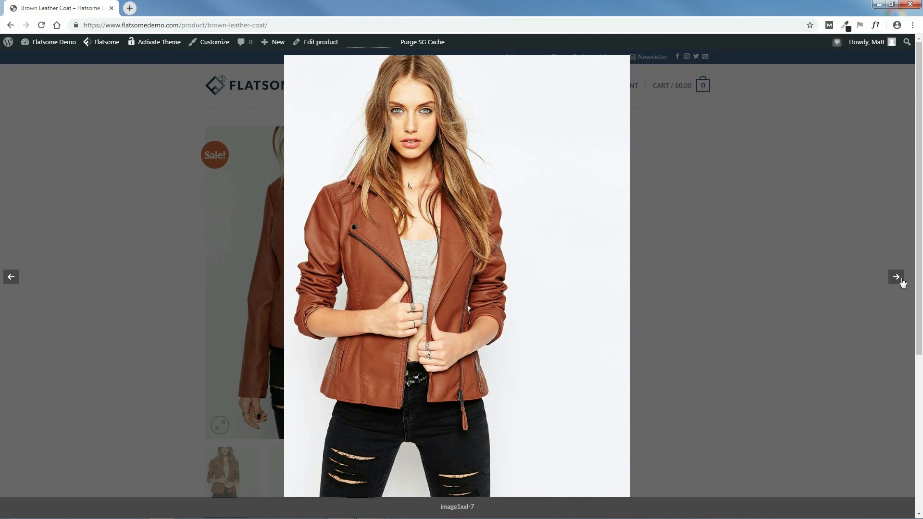
{"action": "left_click", "coordinate": [902, 283]}
{"action": "left_click", "coordinate": [12, 278]}
{"action": "left_click", "coordinate": [12, 277]}
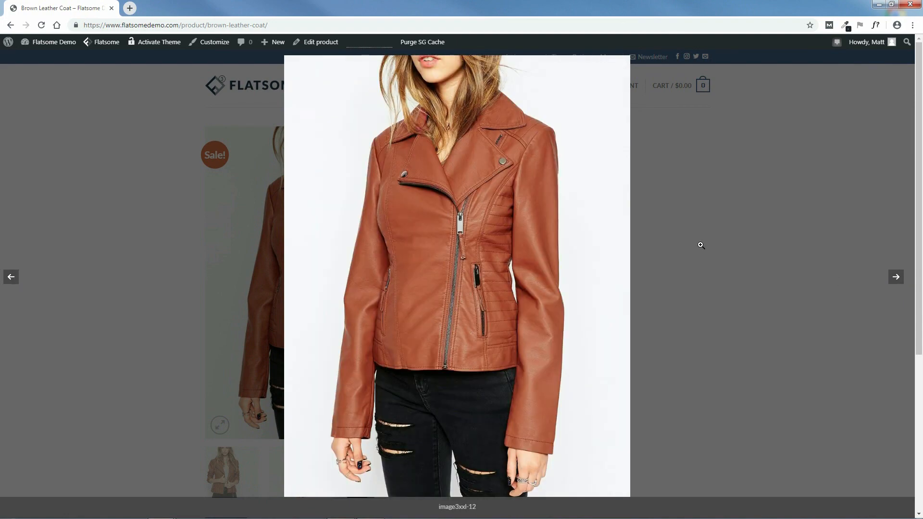
{"action": "left_click", "coordinate": [821, 146]}
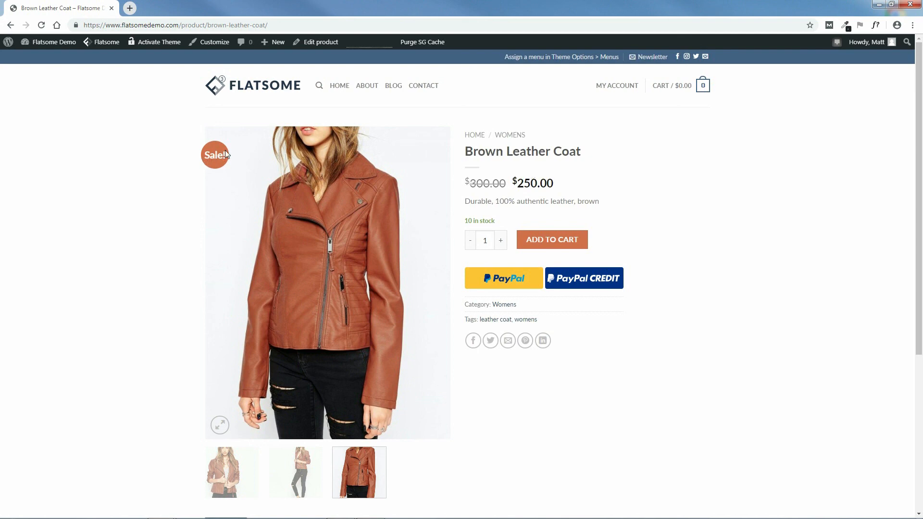
Step: View the coat's weight and dimensions under Additional Information, then open the Reviews section with five stars
{"action": "left_click_drag", "start_coordinate": [921, 151], "coordinate": [894, 332]}
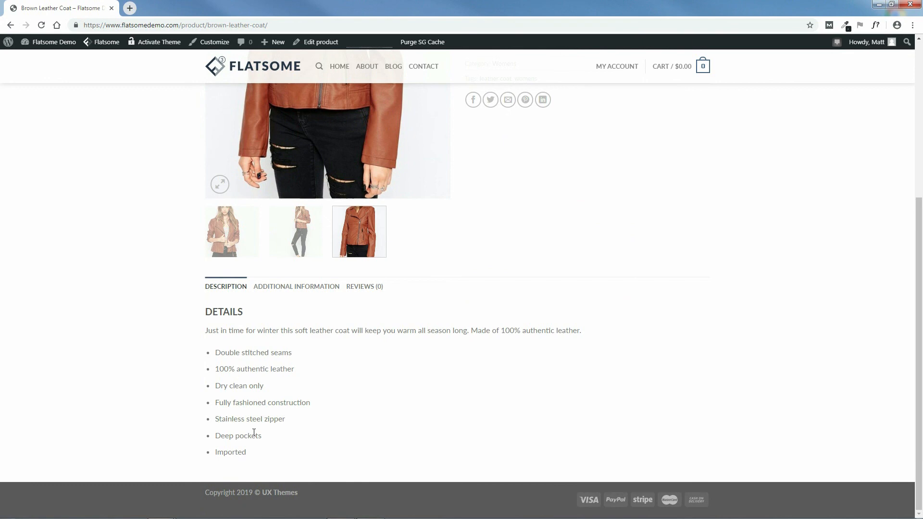
{"action": "left_click", "coordinate": [280, 288]}
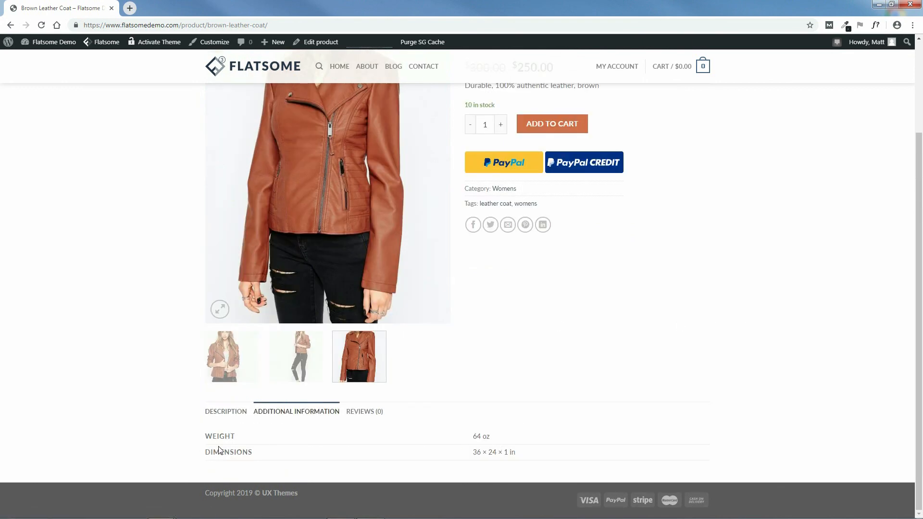
{"action": "left_click", "coordinate": [364, 413]}
{"action": "left_click_drag", "start_coordinate": [922, 248], "coordinate": [921, 310]}
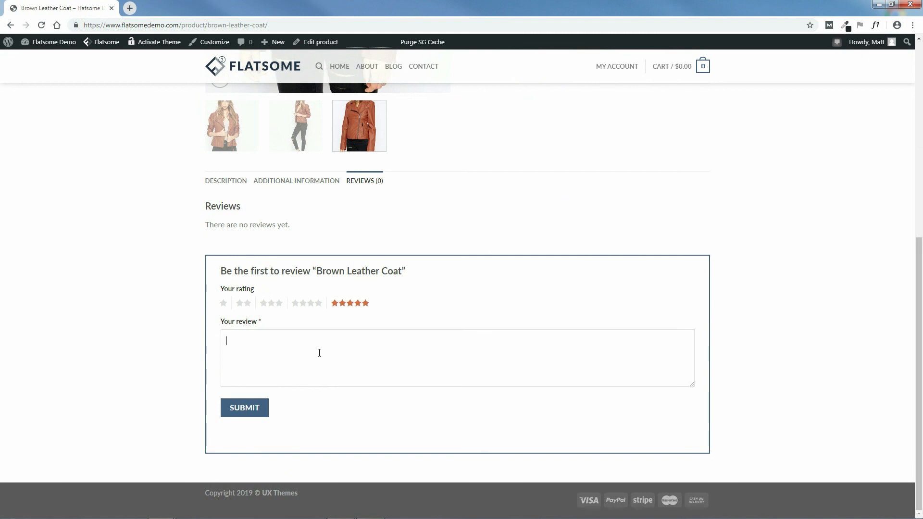
Step: Submit a five-star 'Great product!' review for the Brown Leather Coat and return to the page top
{"action": "type", "text": "at product!"}
{"action": "left_click", "coordinate": [247, 412]}
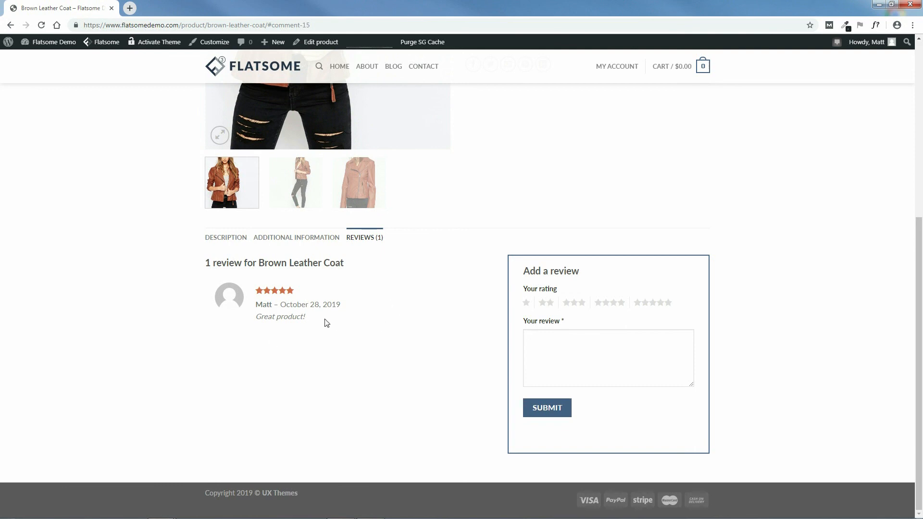
{"action": "left_click_drag", "start_coordinate": [920, 324], "coordinate": [870, 166]}
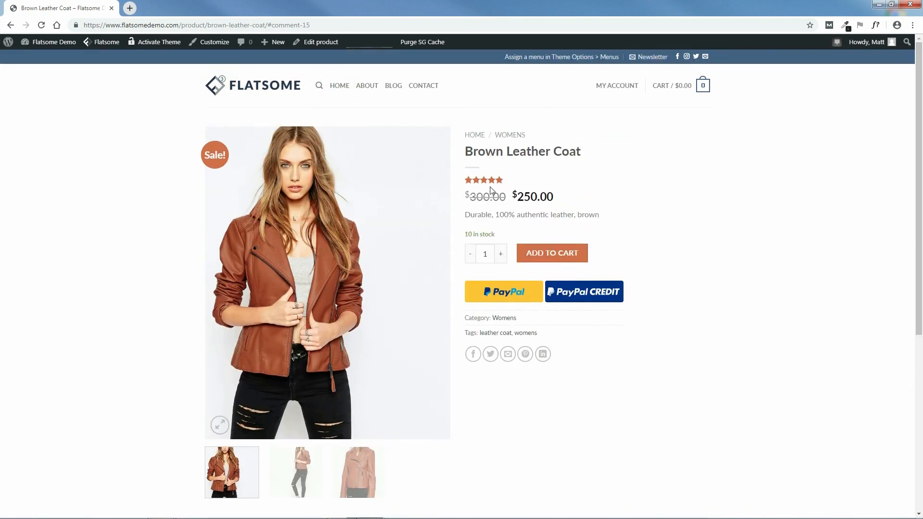